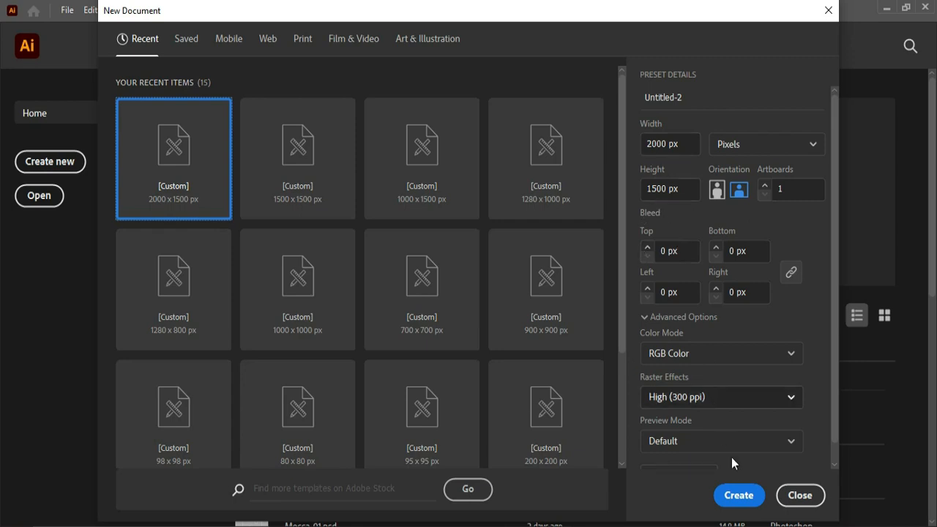
# - Create the 2000 x 1500 px document and draw an open three-sided bracket path about 218 px wide and 374 px high with the Pen tool
pyautogui.click(737, 497)
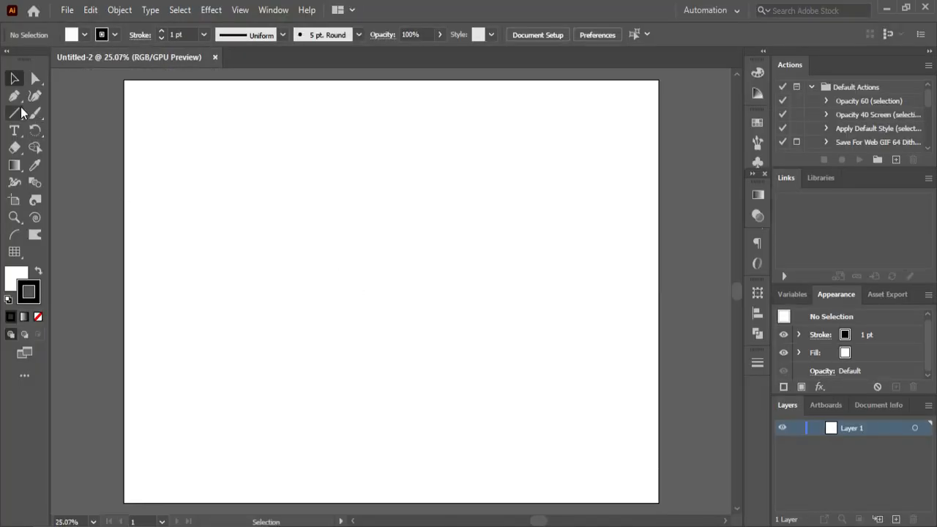
pyautogui.click(13, 95)
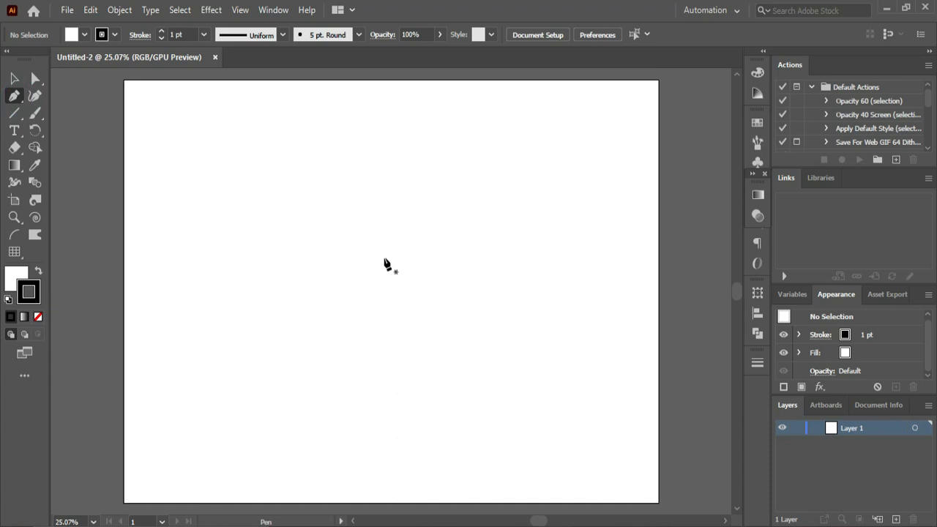
pyautogui.click(424, 269)
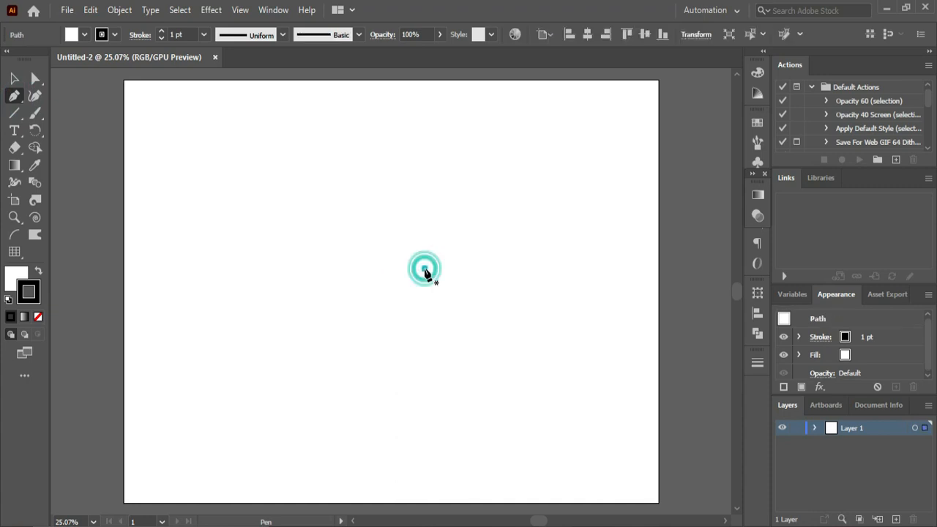
pyautogui.click(366, 269)
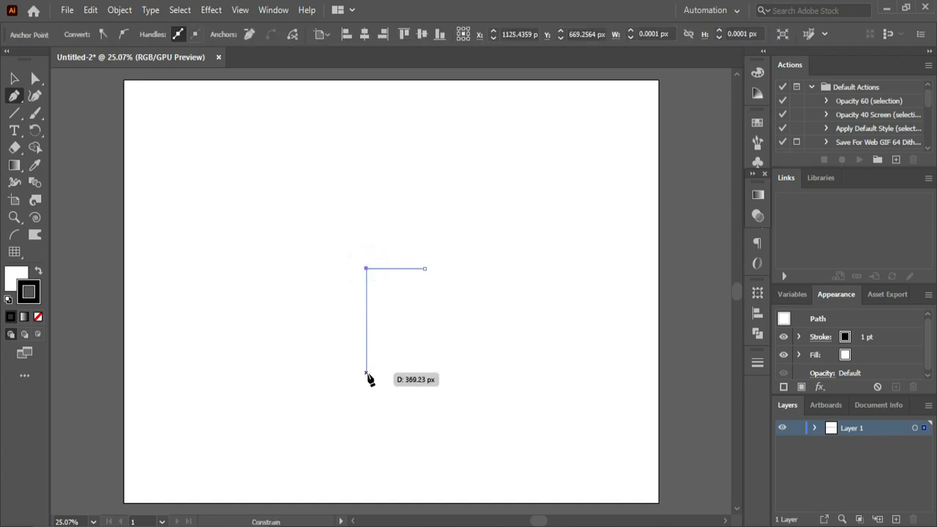
pyautogui.click(366, 374)
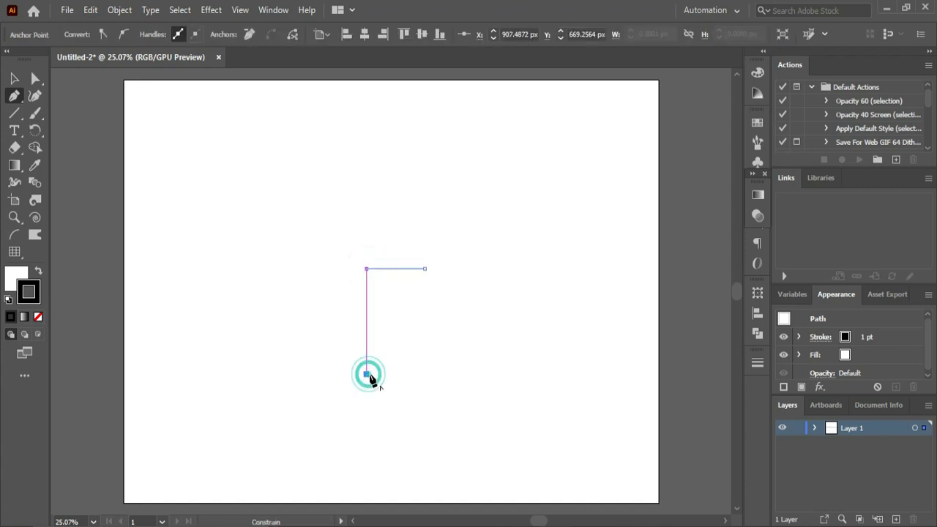
pyautogui.click(425, 374)
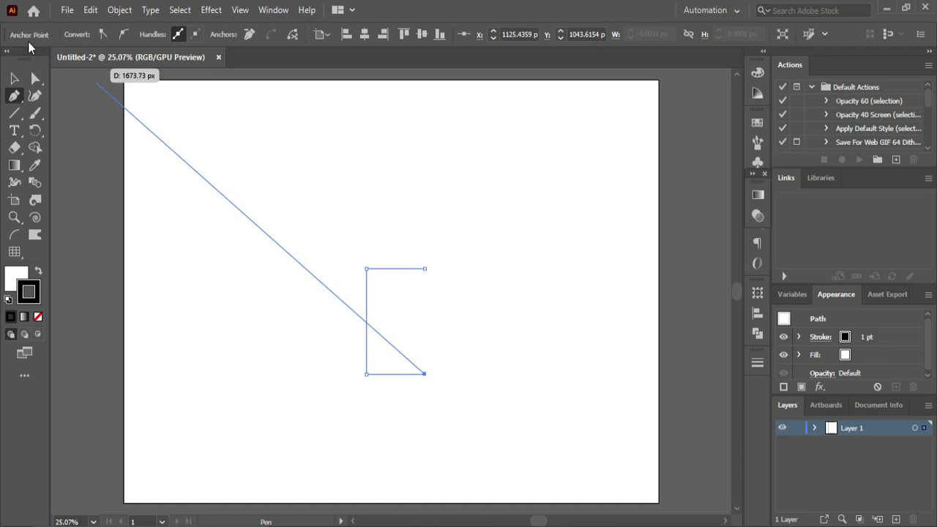
# - Raise the bracket path's upper-left corner point so the upper segment slopes down toward its open end
pyautogui.click(35, 78)
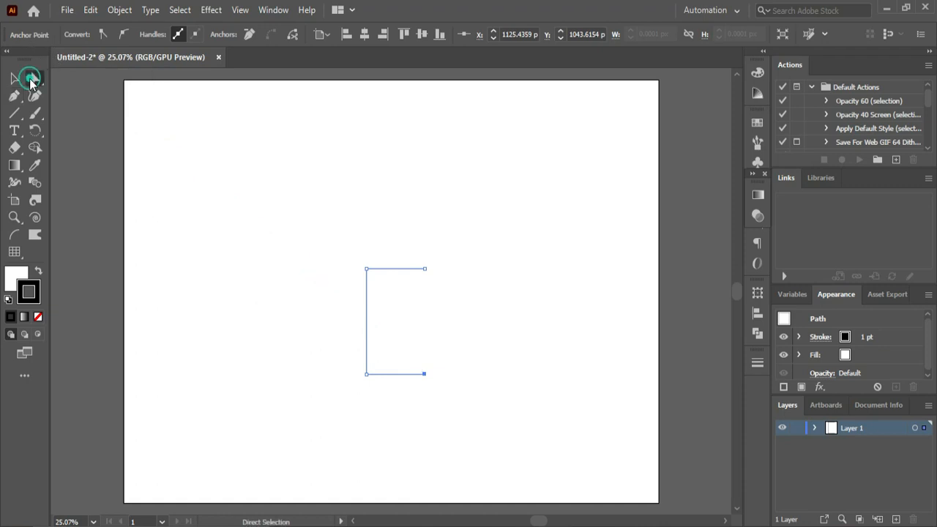
pyautogui.click(345, 246)
pyautogui.moveTo(345, 246); pyautogui.dragTo(379, 286)
pyautogui.hotkey('shift', 'Up')
pyautogui.hotkey('shift', 'Up')
pyautogui.hotkey('shift', 'Up')
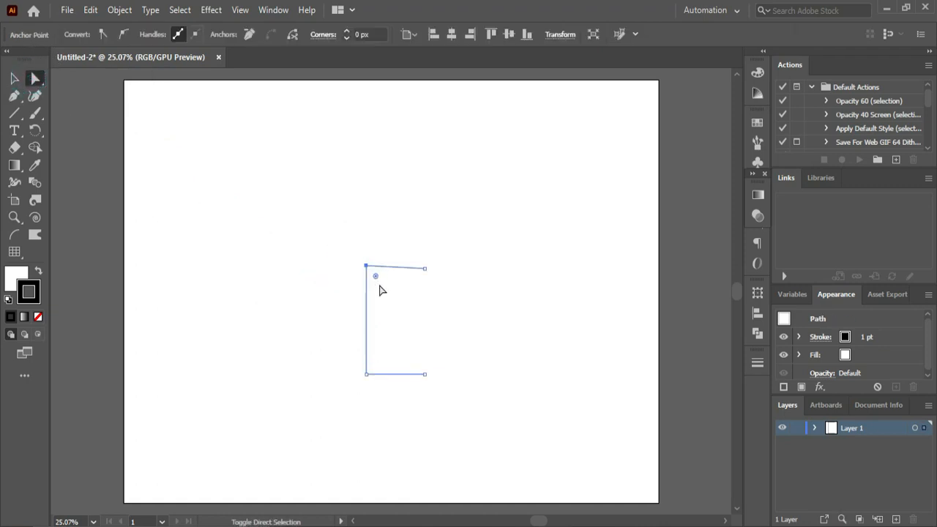
pyautogui.hotkey('shift', 'Up')
pyautogui.hotkey('shift', 'Up')
pyautogui.hotkey('shift', 'Up')
pyautogui.press('Up')
# - Raise the bracket path's lower-right end point by 40 px so the lower segment slopes up toward its open end
pyautogui.click(440, 320)
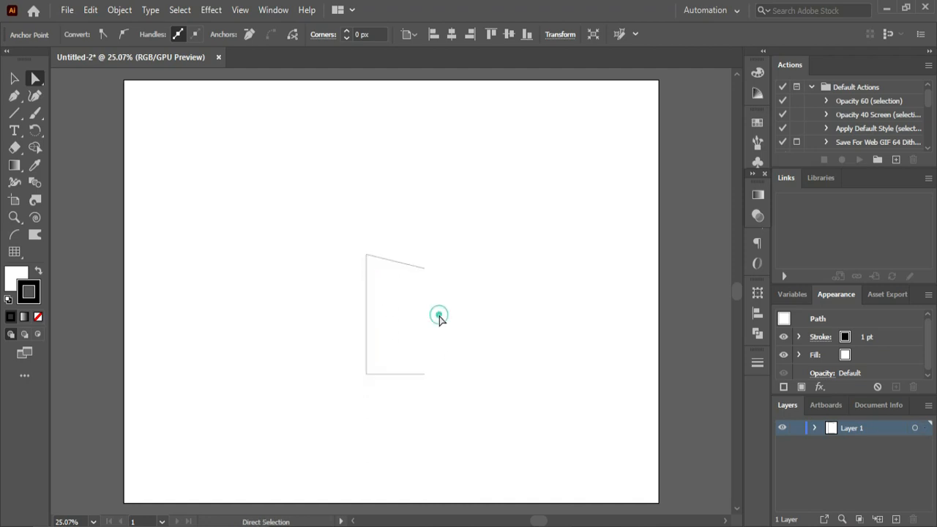
pyautogui.moveTo(435, 356); pyautogui.dragTo(416, 403)
pyautogui.press('Up')
pyautogui.press('Up')
pyautogui.press('Up')
pyautogui.press('Up')
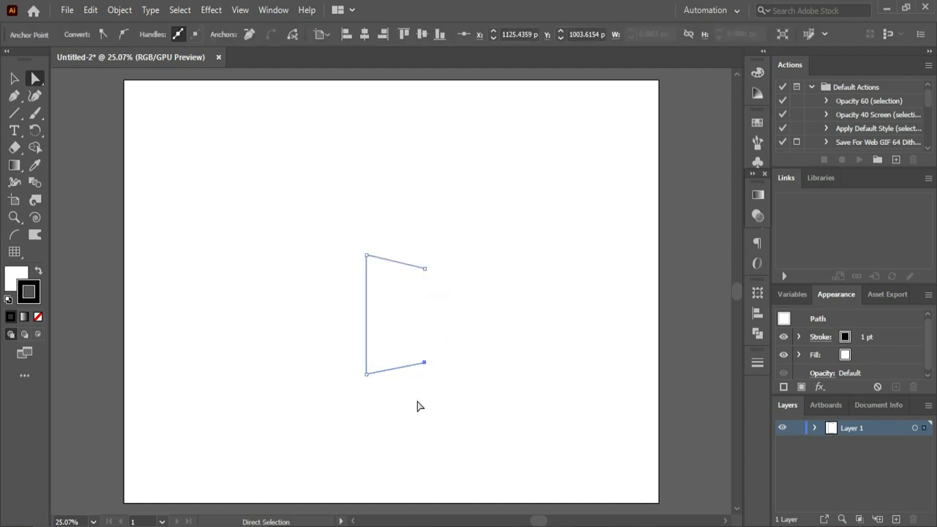
# - Select the whole bracket path and group it
pyautogui.click(15, 78)
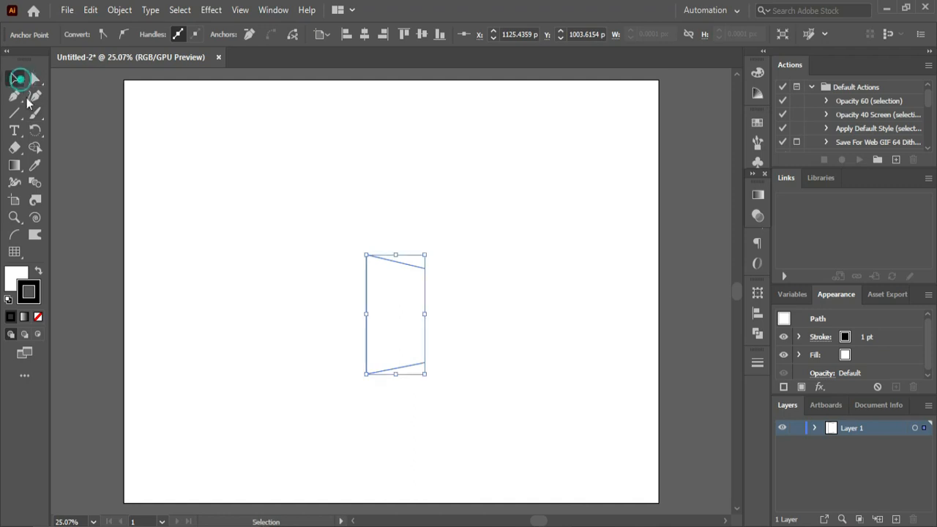
pyautogui.click(183, 210)
pyautogui.moveTo(315, 232); pyautogui.dragTo(447, 381)
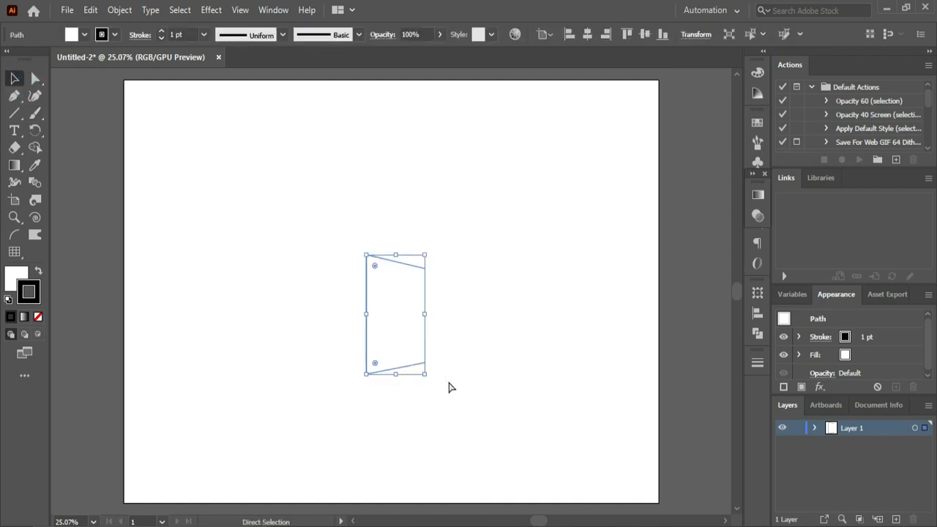
pyautogui.hotkey('ctrl', 'g')
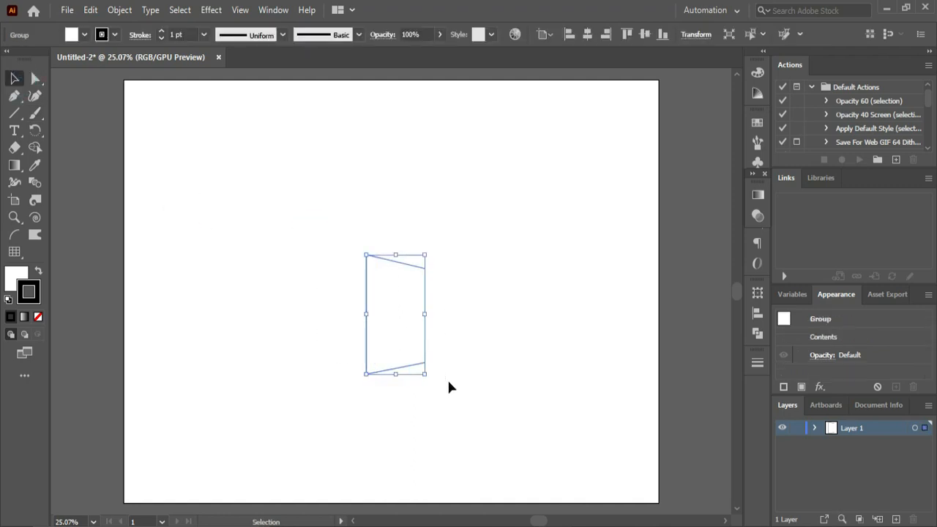
# - Reflect the grouped bracket across the vertical axis as a copy
pyautogui.rightClick(369, 330)
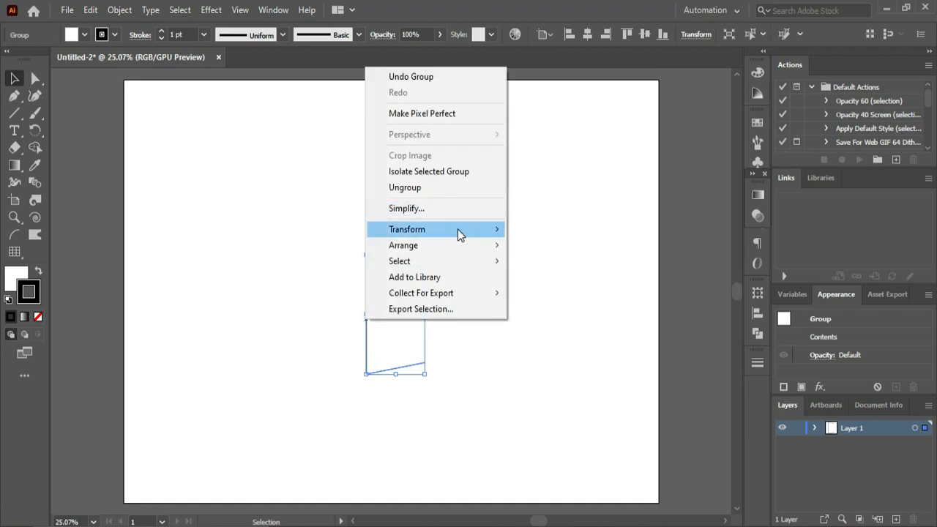
pyautogui.moveTo(457, 229)
pyautogui.click(557, 291)
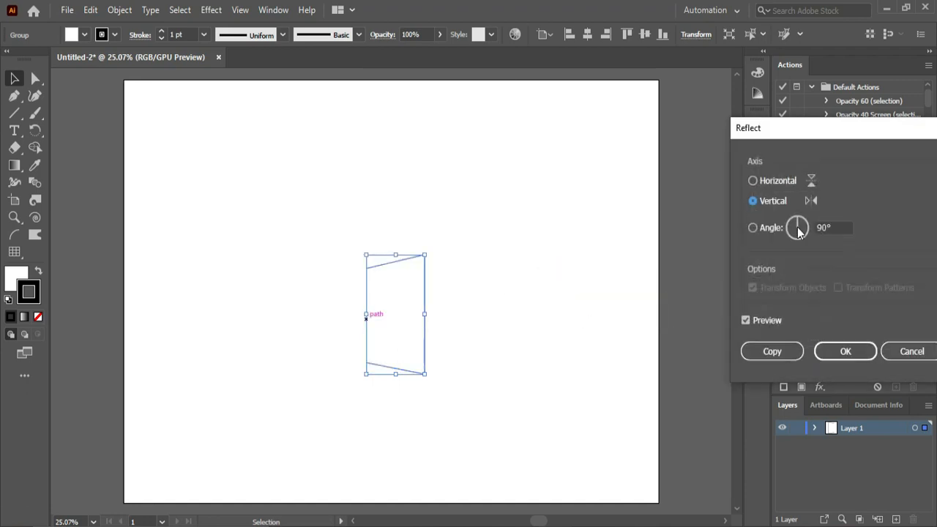
pyautogui.click(754, 180)
pyautogui.click(754, 199)
pyautogui.click(768, 350)
pyautogui.click(206, 212)
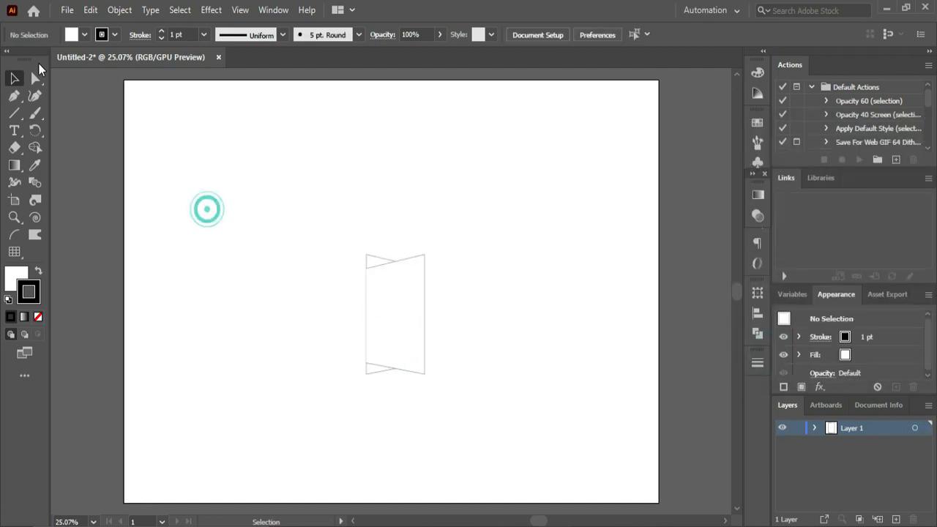
# - Move the reflected bracket horizontally so its open ends meet the open ends of the original
pyautogui.click(396, 322)
pyautogui.click(447, 324)
pyautogui.click(425, 316)
pyautogui.moveTo(425, 316); pyautogui.dragTo(483, 316)
pyautogui.click(456, 309)
pyautogui.click(486, 316)
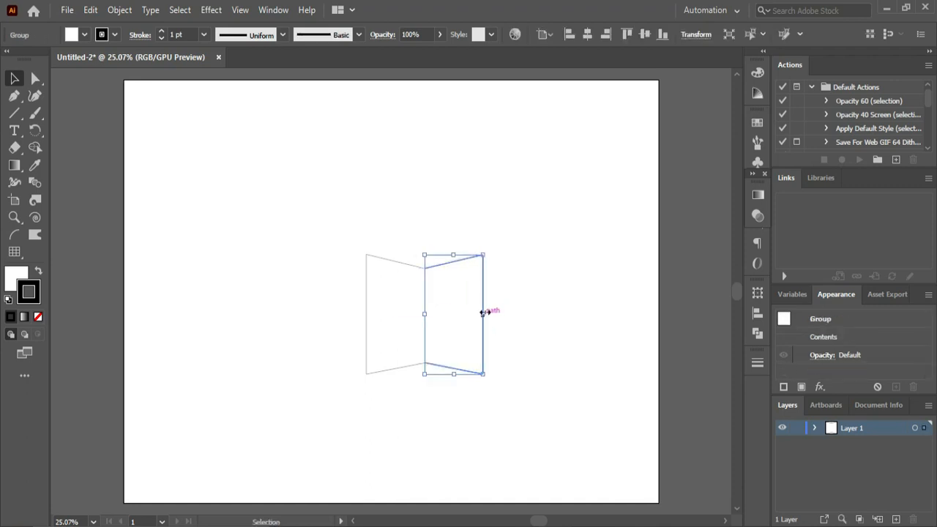
pyautogui.click(514, 295)
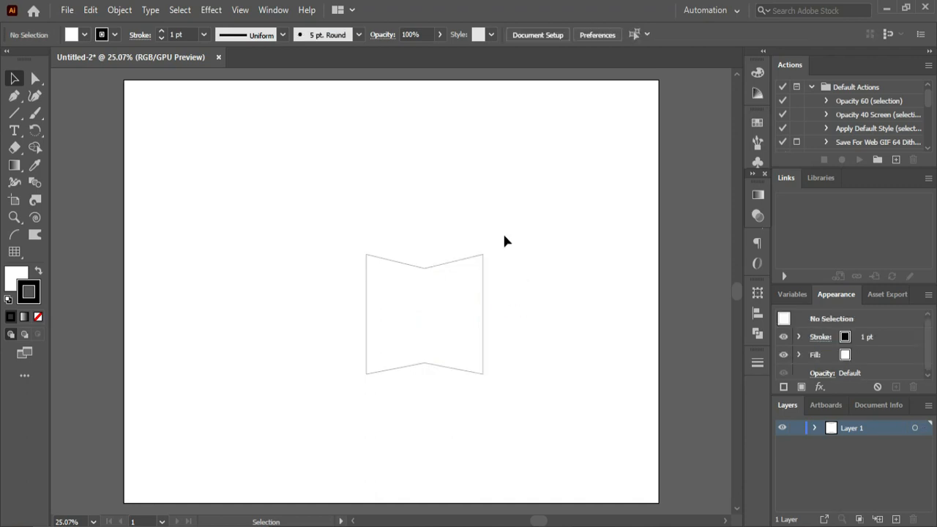
# - Lower the right bracket's upper-right corner point so its upper edge continues the downward slope of the left bracket
pyautogui.hotkey('ctrl', 'space')
pyautogui.keyDown('ctrl'); pyautogui.click(432, 344); pyautogui.keyUp('ctrl')
pyautogui.keyDown('ctrl'); pyautogui.click(433, 344); pyautogui.keyUp('ctrl')
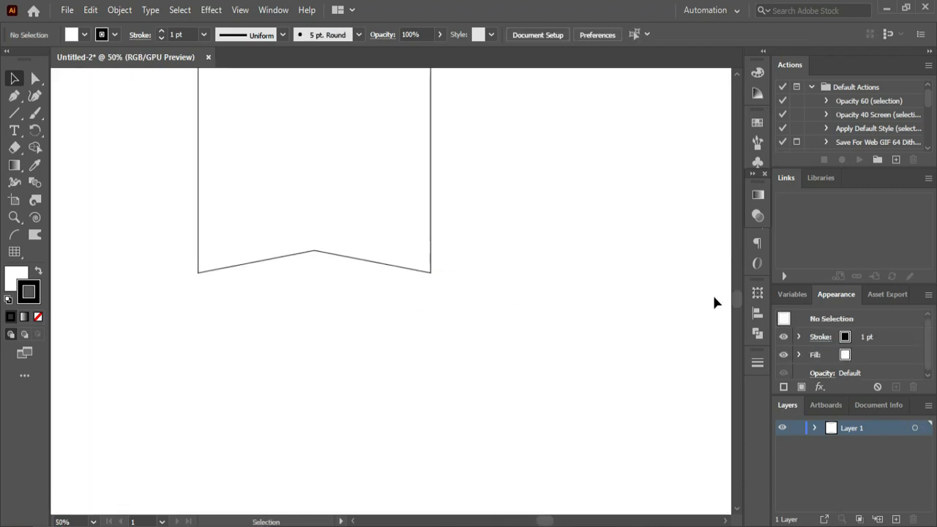
pyautogui.moveTo(735, 295); pyautogui.dragTo(735, 290)
pyautogui.click(35, 79)
pyautogui.moveTo(396, 129); pyautogui.dragTo(452, 180)
pyautogui.hotkey('shift', 'Down')
pyautogui.hotkey('shift', 'Down')
pyautogui.hotkey('shift', 'Down')
pyautogui.hotkey('shift', 'Down')
pyautogui.hotkey('shift', 'Down')
pyautogui.hotkey('shift', 'Down')
pyautogui.hotkey('shift', 'Down')
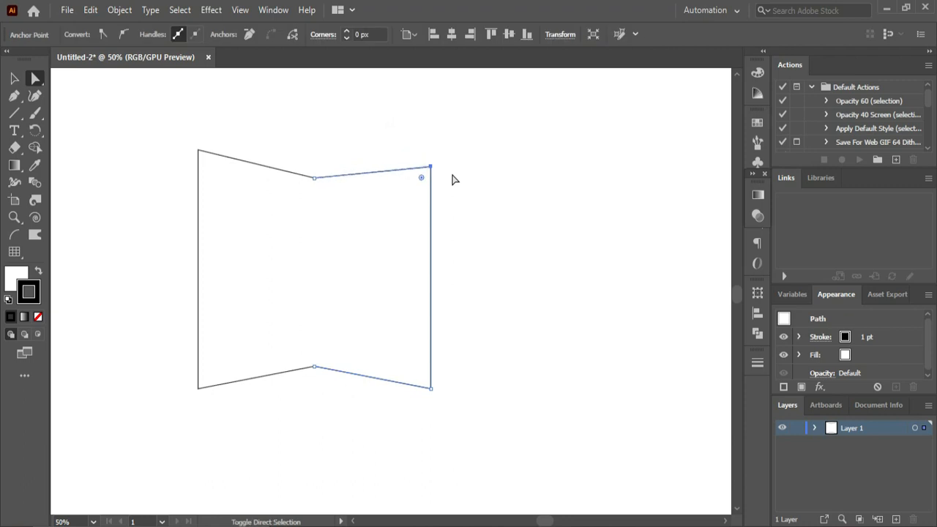
pyautogui.hotkey('shift', 'Down')
pyautogui.hotkey('shift', 'Down')
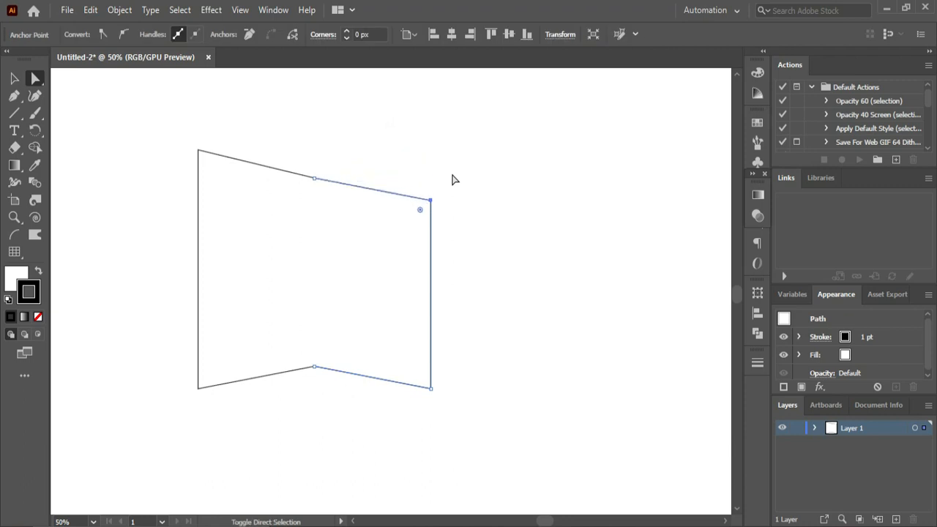
# - Raise the right bracket's lower-right corner point so its lower edge continues the upward slope of the left bracket
pyautogui.moveTo(474, 437); pyautogui.dragTo(393, 370)
pyautogui.hotkey('shift', 'Up')
pyautogui.hotkey('shift', 'Up')
pyautogui.hotkey('shift', 'Up')
pyautogui.hotkey('shift', 'Up')
pyautogui.hotkey('shift', 'Up')
pyautogui.hotkey('shift', 'Up')
pyautogui.hotkey('shift', 'Up')
pyautogui.hotkey('shift', 'Up')
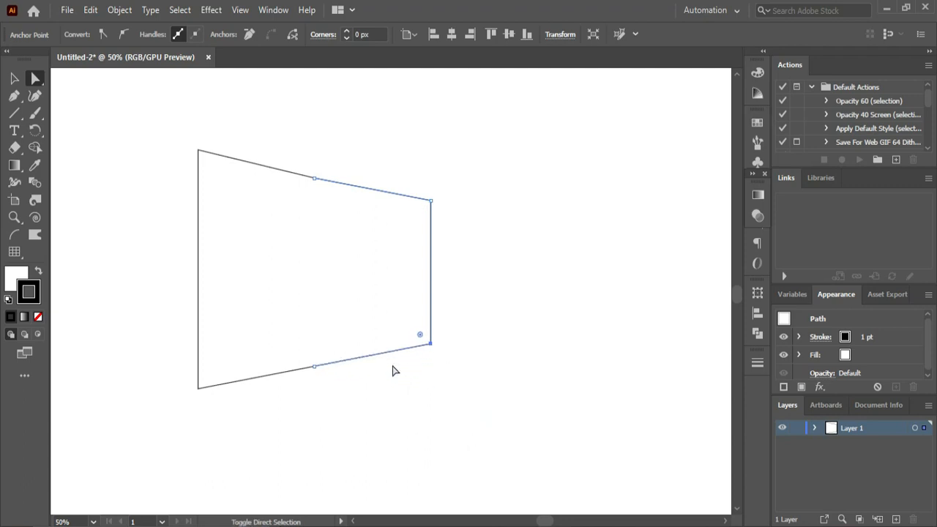
pyautogui.click(530, 282)
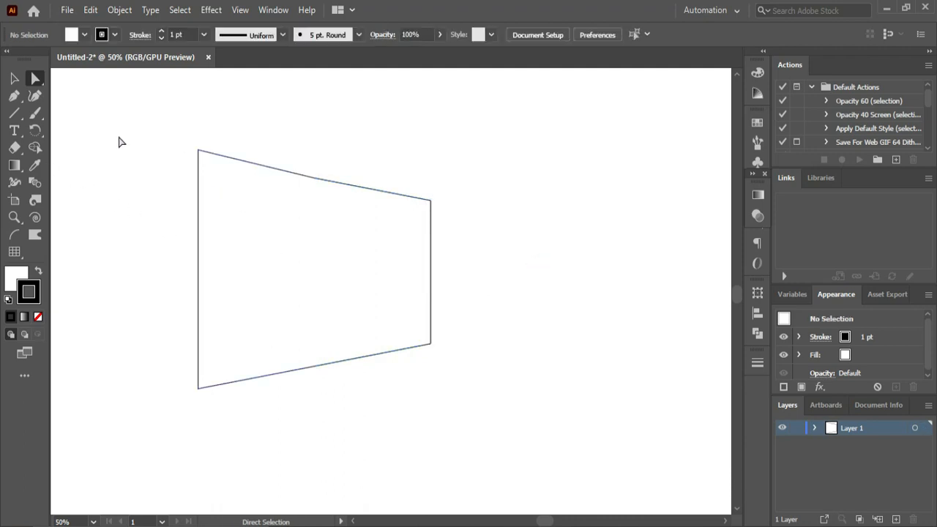
# - Remove the fill from both bracket groups, keeping their black stroke
pyautogui.click(14, 78)
pyautogui.moveTo(163, 121); pyautogui.dragTo(555, 339)
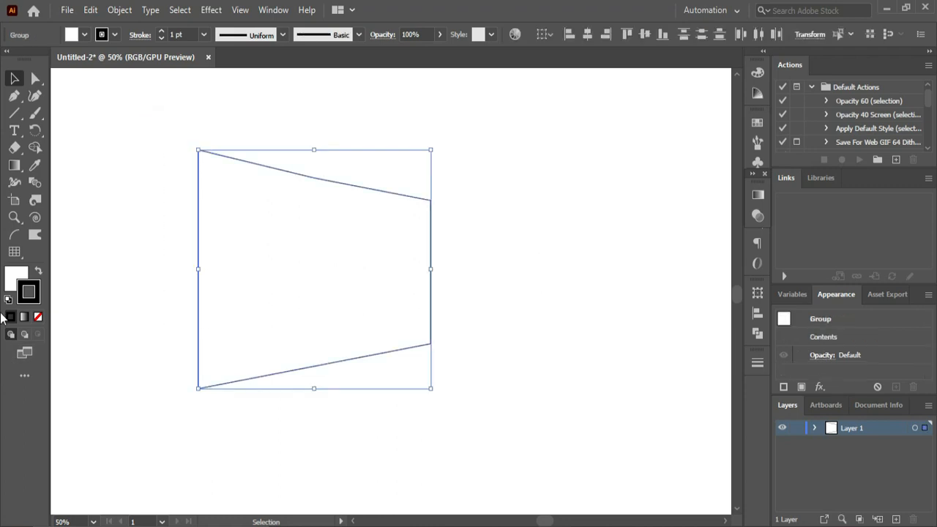
pyautogui.click(10, 284)
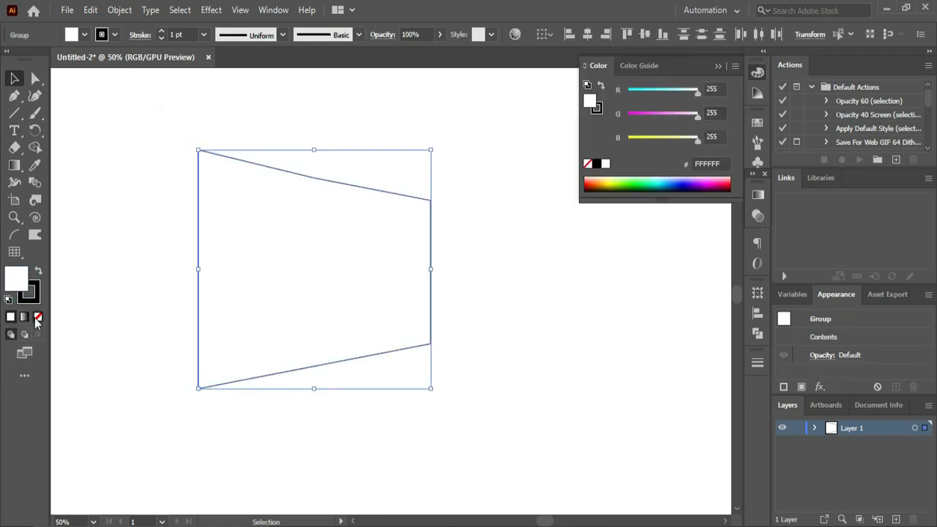
pyautogui.click(37, 317)
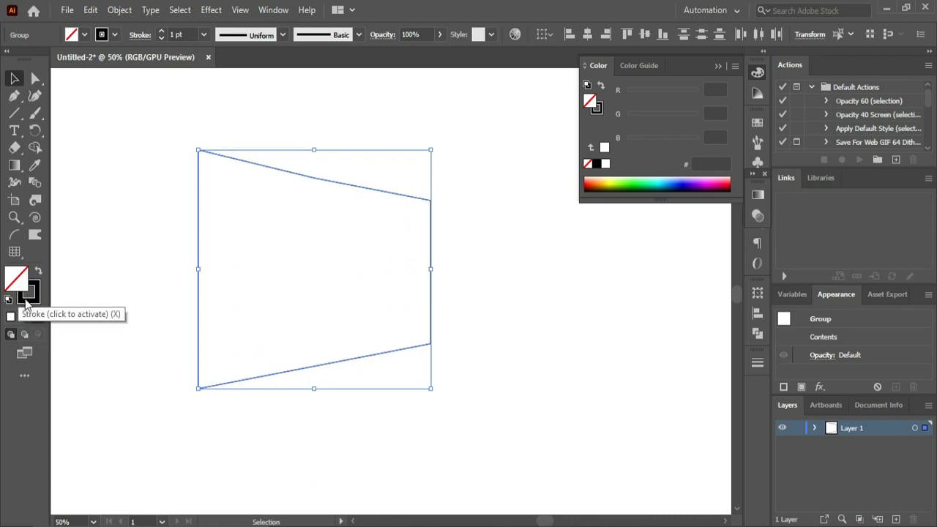
pyautogui.click(29, 295)
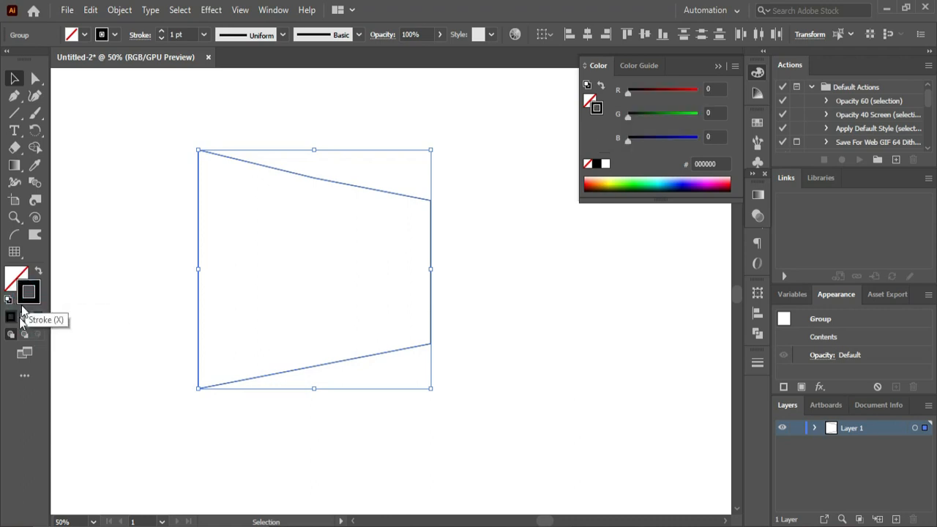
pyautogui.click(717, 67)
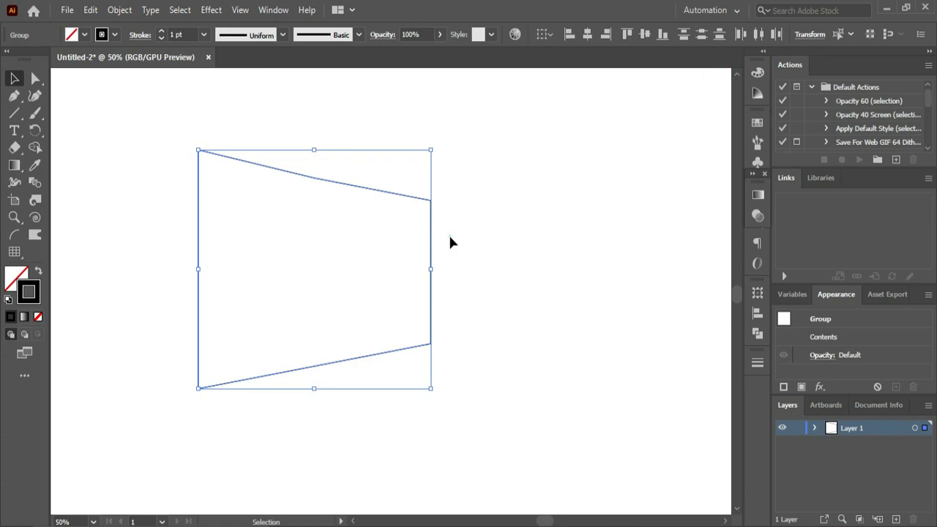
# - Narrow the right bracket by shifting its two outer corner points toward the left bracket
pyautogui.click(448, 233)
pyautogui.click(36, 79)
pyautogui.moveTo(469, 155); pyautogui.dragTo(423, 384)
pyautogui.press('Left')
pyautogui.press('Left')
pyautogui.press('Left')
pyautogui.press('Left')
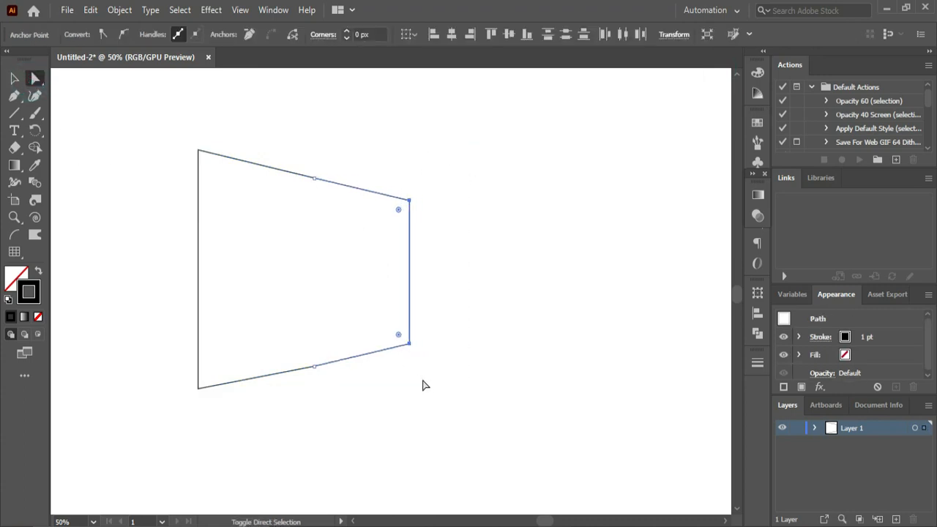
pyautogui.press('Left')
pyautogui.press('Left')
pyautogui.press('Left')
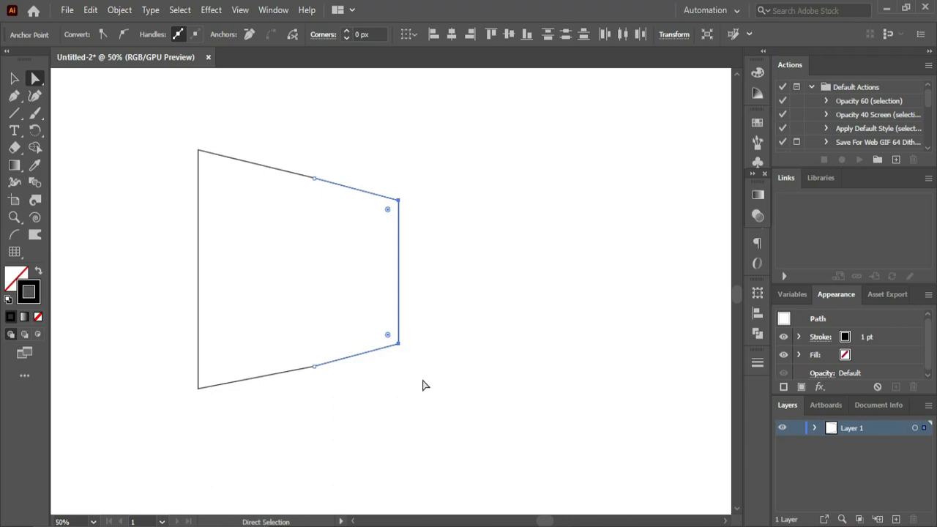
pyautogui.click(492, 299)
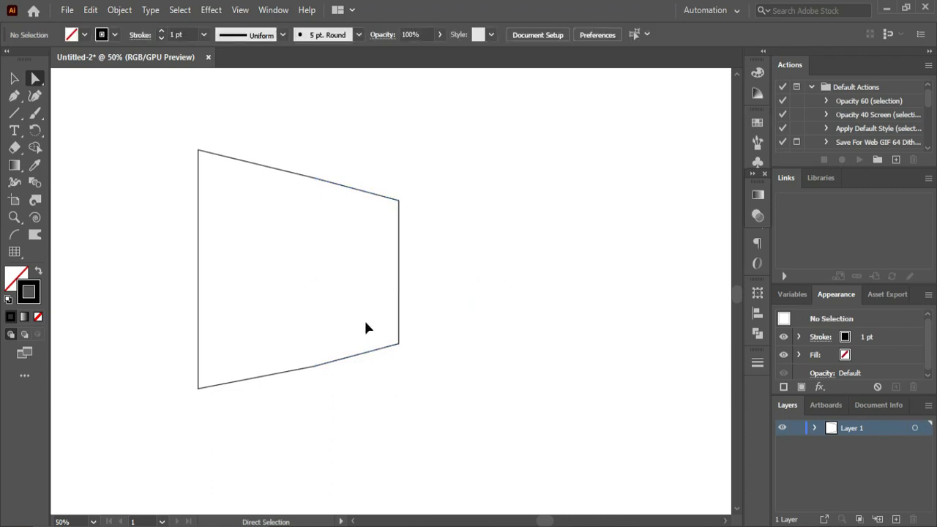
# - Blend the left bracket outline into the right bracket outline with the Blend tool
pyautogui.hotkey('ctrl', '0')
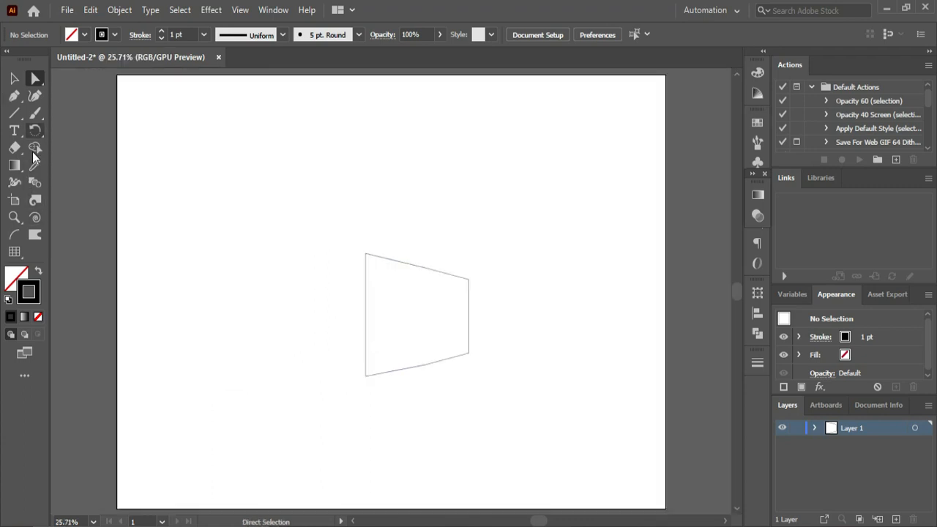
pyautogui.click(35, 182)
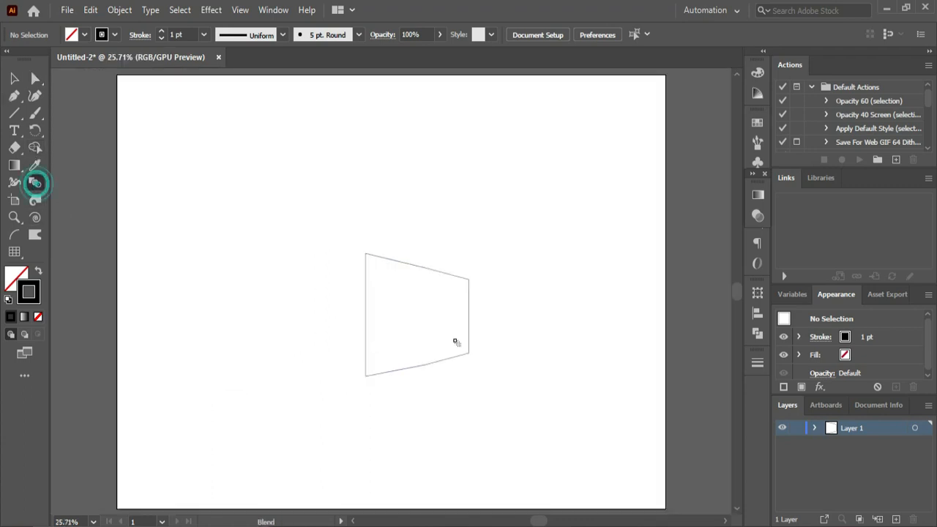
pyautogui.click(367, 311)
pyautogui.click(469, 317)
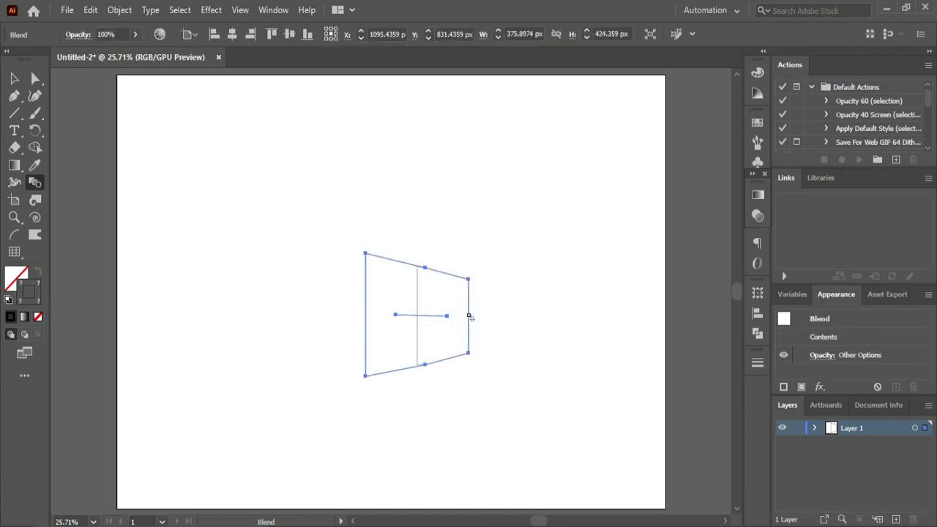
# - Set the blend's spacing to 50 specified steps with the preview enabled
pyautogui.doubleClick(34, 183)
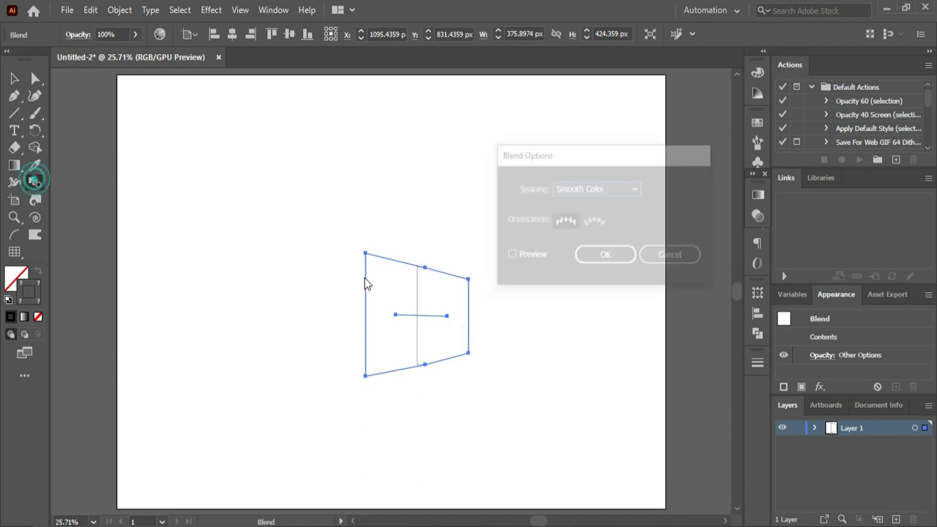
pyautogui.click(529, 256)
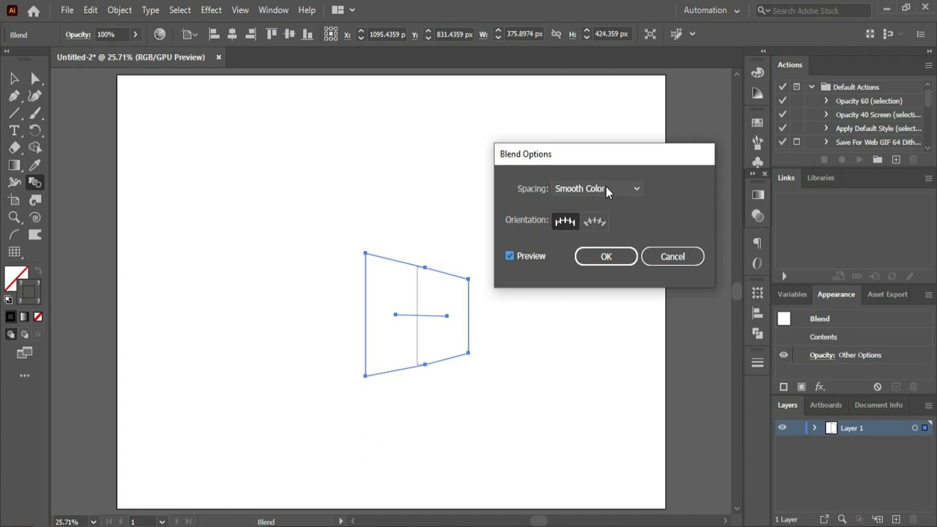
pyautogui.click(606, 188)
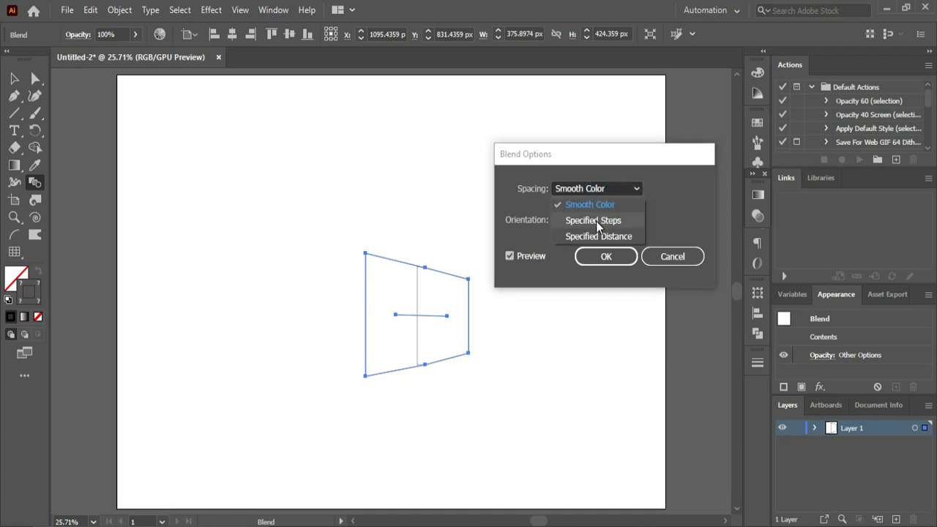
pyautogui.click(595, 220)
pyautogui.scroll(20, 681, 187)
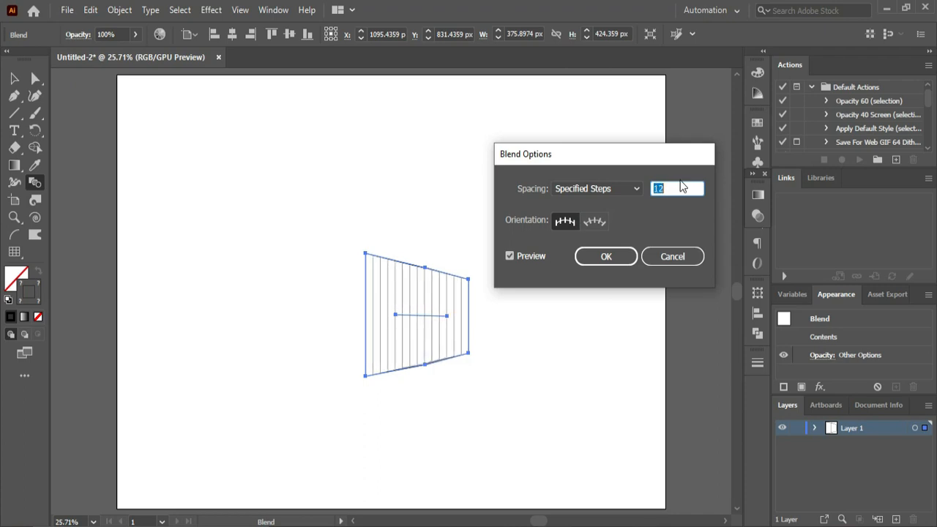
pyautogui.scroll(1, 681, 186)
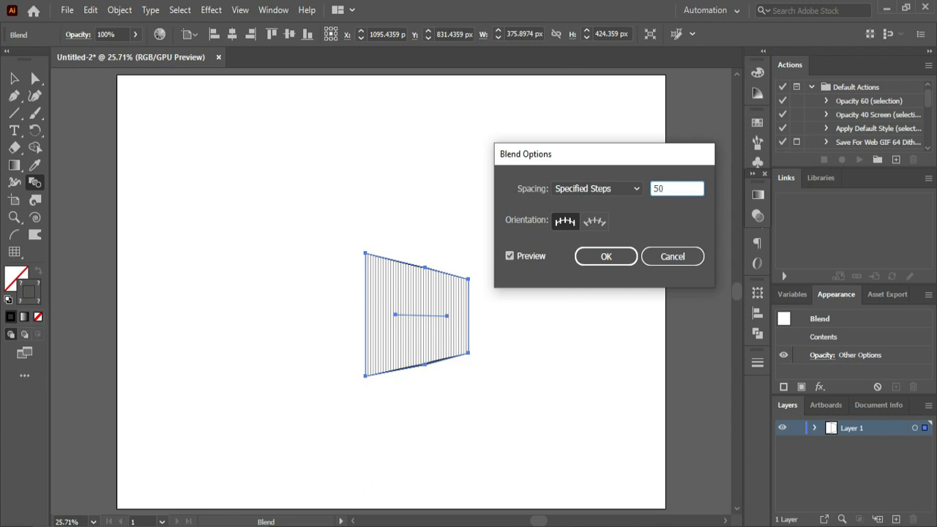
pyautogui.press('Return')
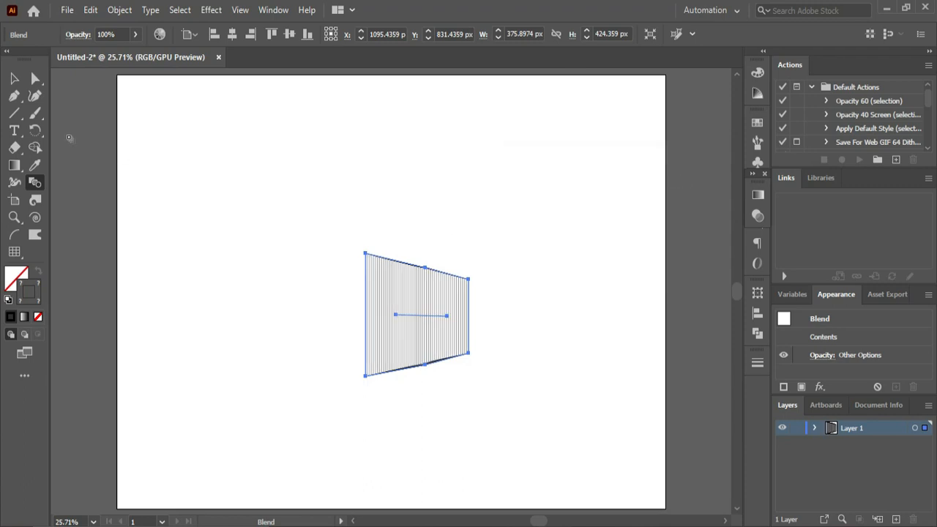
# - Raise the blend's number of specified steps above 50 for denser vertical lines, and deselect it
pyautogui.doubleClick(35, 182)
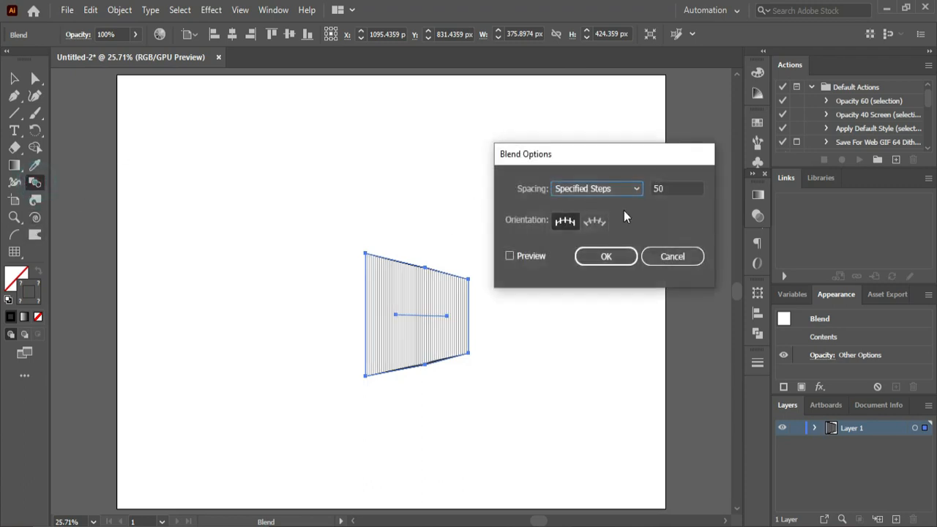
pyautogui.click(674, 188)
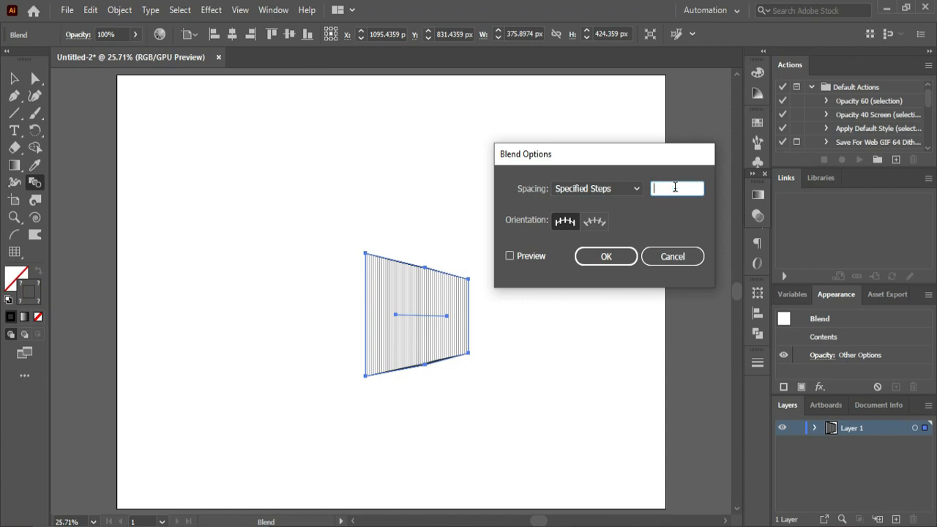
pyautogui.press('Return')
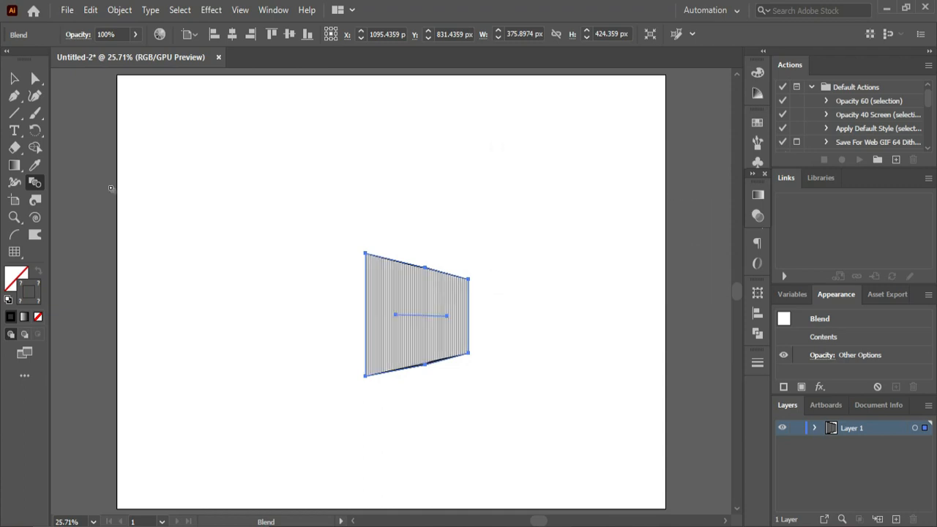
pyautogui.click(12, 78)
pyautogui.click(581, 343)
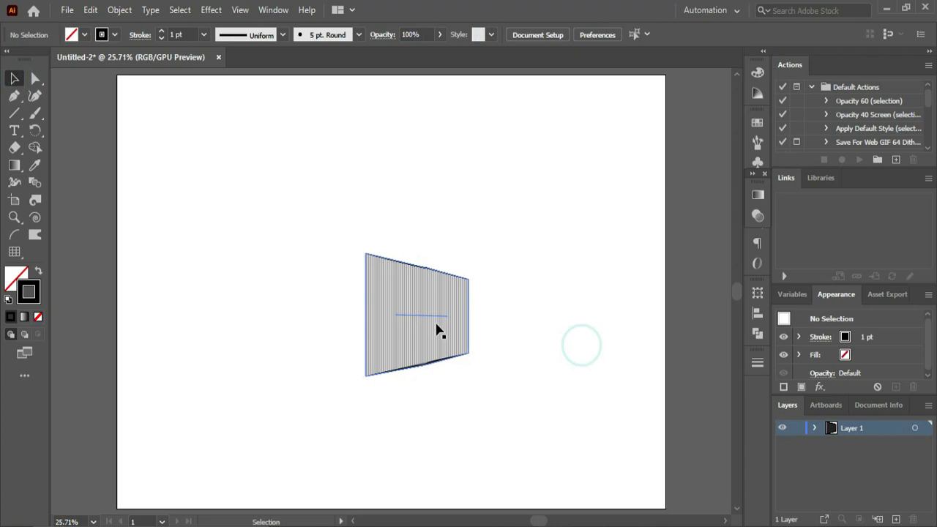
# - Set the stroke weight of the blended lines to 2 pt
pyautogui.click(432, 324)
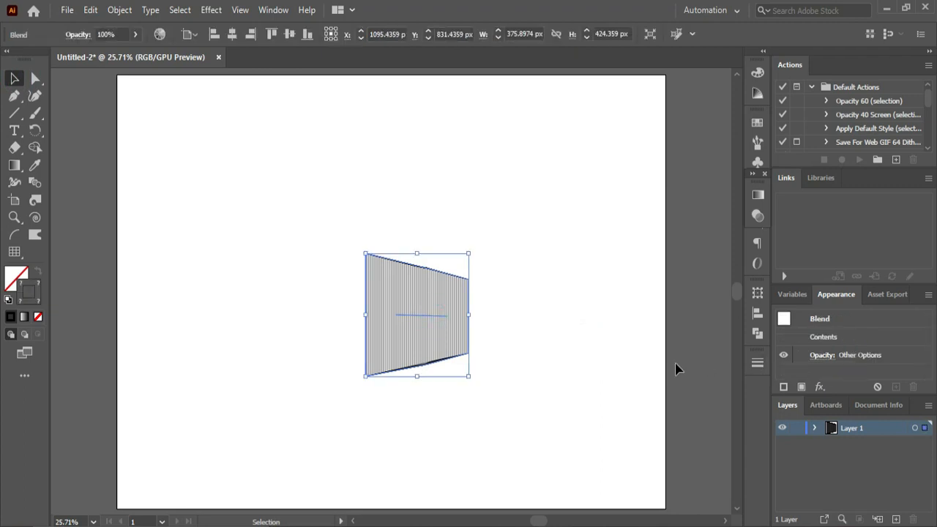
pyautogui.click(757, 362)
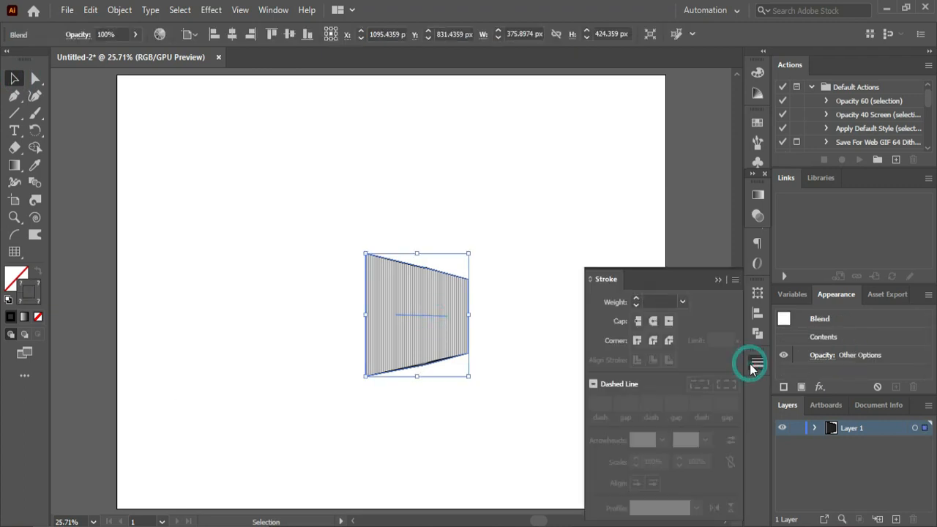
pyautogui.click(659, 301)
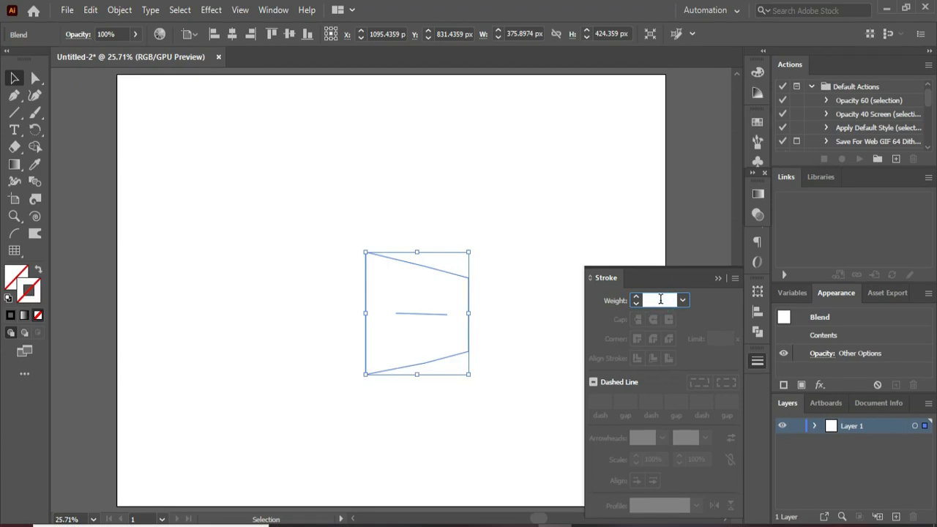
pyautogui.write('1')
pyautogui.press('Return')
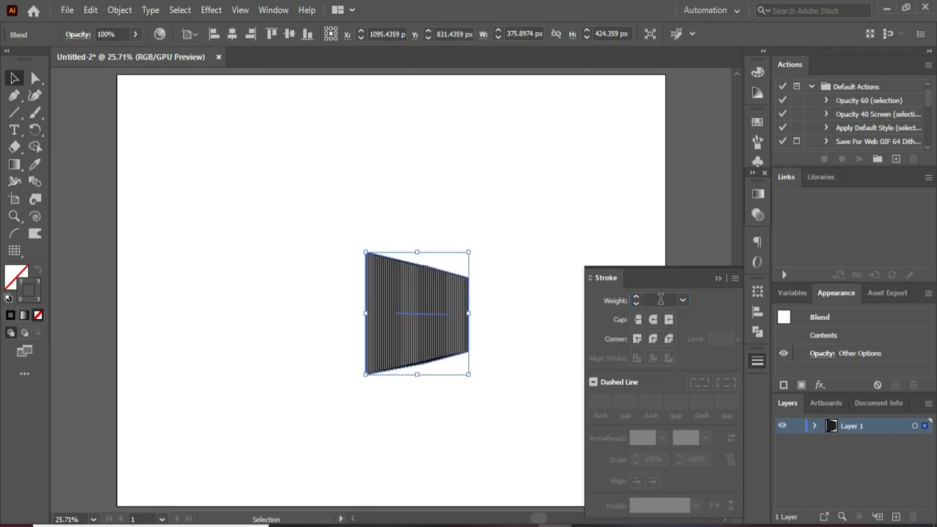
pyautogui.click(716, 278)
pyautogui.click(257, 300)
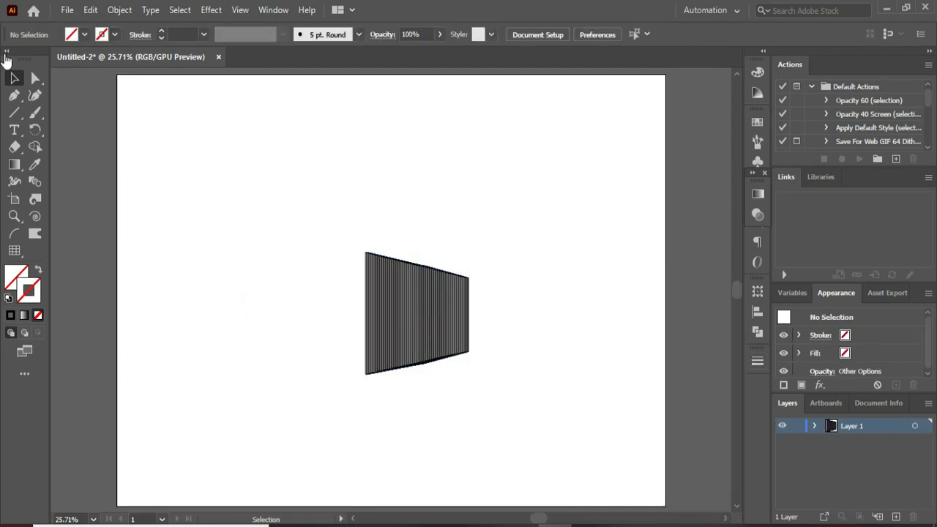
# - Create a vertically reflected copy of the blend and place it against the original's tall left edge to form a two-sided box
pyautogui.rightClick(380, 289)
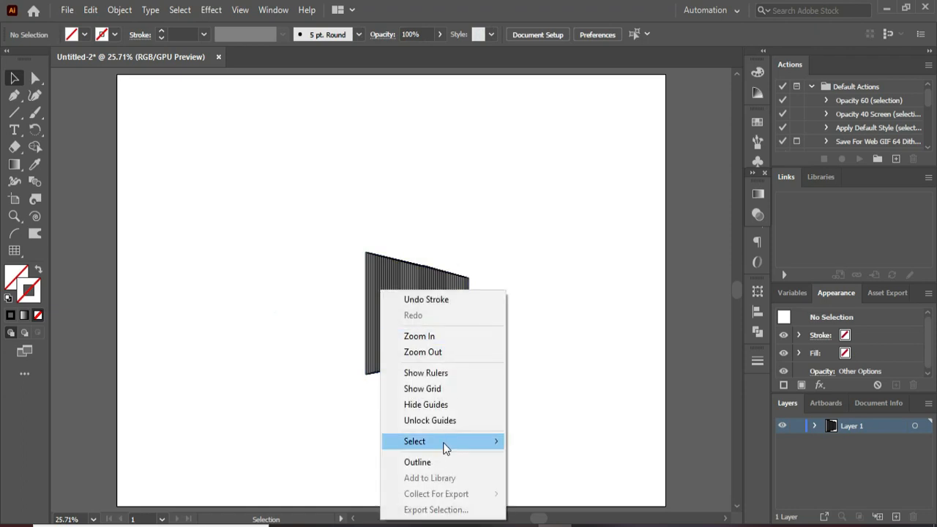
pyautogui.click(336, 253)
pyautogui.click(367, 270)
pyautogui.rightClick(374, 292)
pyautogui.moveTo(455, 205)
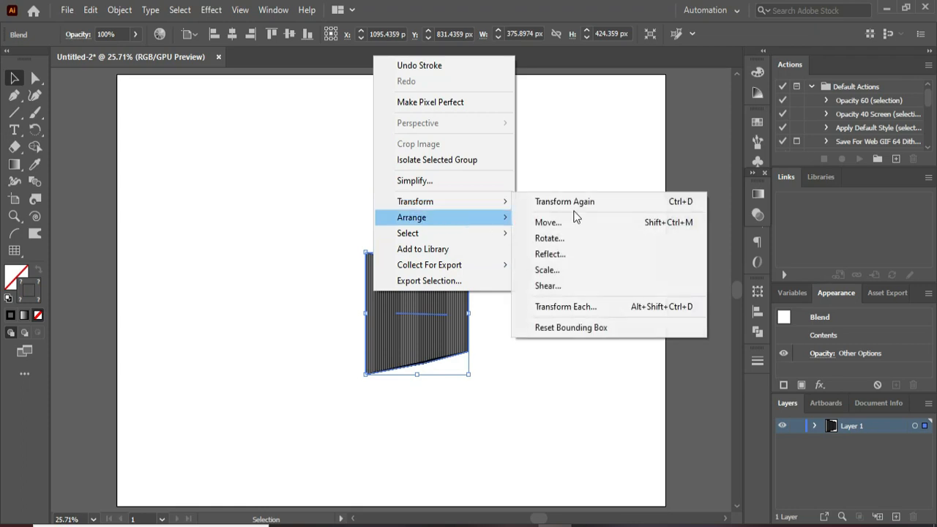
pyautogui.click(589, 254)
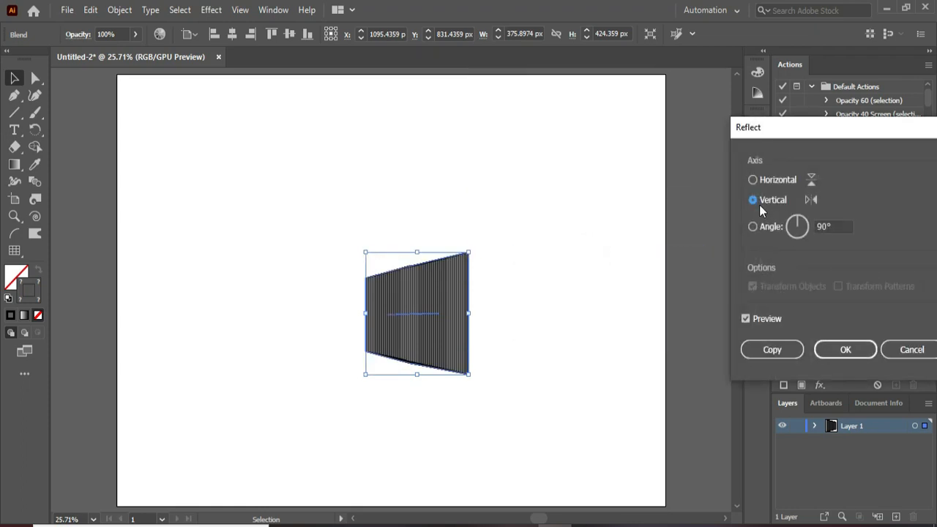
pyautogui.click(770, 351)
pyautogui.click(600, 358)
pyautogui.moveTo(415, 315); pyautogui.dragTo(313, 313)
pyautogui.click(552, 320)
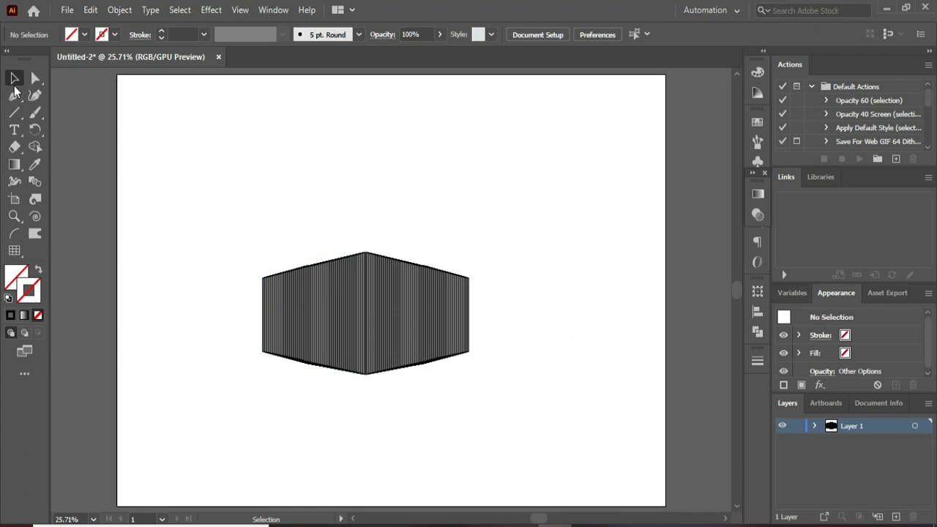
# - Narrow the left blend by shifting its two outer corner points toward the box's central edge
pyautogui.click(35, 79)
pyautogui.click(236, 237)
pyautogui.moveTo(243, 256); pyautogui.dragTo(288, 429)
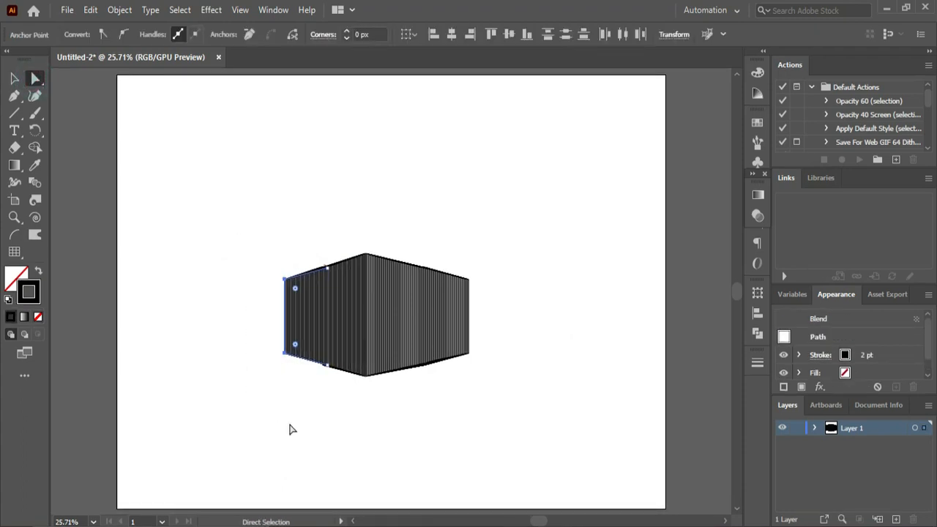
pyautogui.click(257, 176)
# - Raise the left blend's upper outer corner and upper middle points, and lower its lower outer corner point to straighten its sloping edges
pyautogui.moveTo(267, 256); pyautogui.dragTo(292, 298)
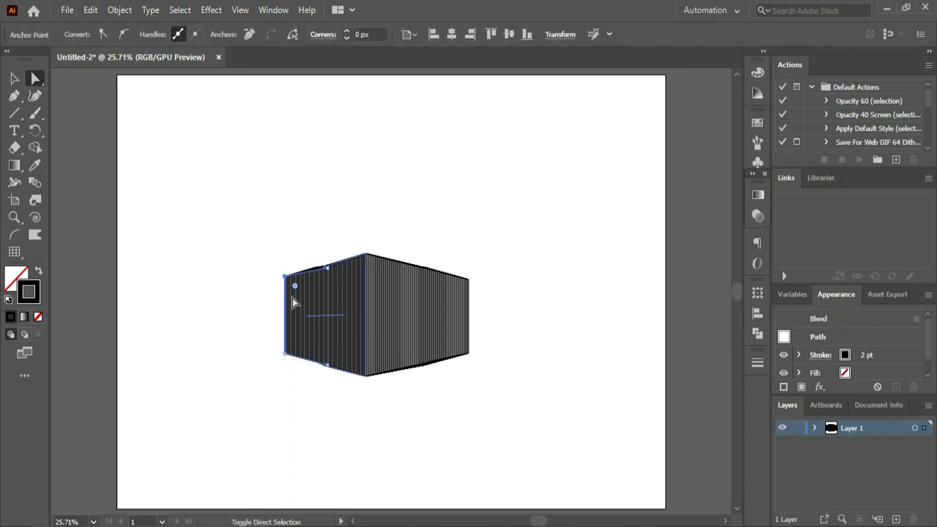
pyautogui.click(338, 180)
pyautogui.moveTo(312, 248); pyautogui.dragTo(333, 289)
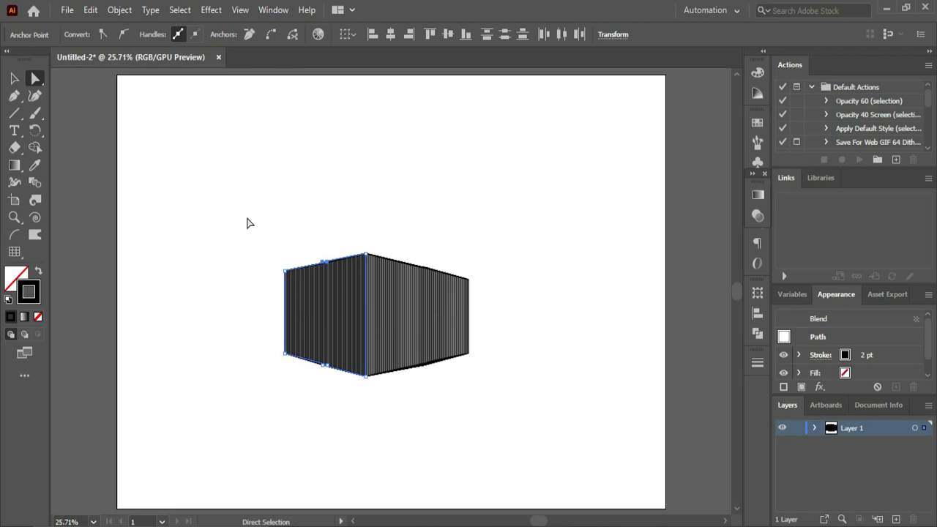
pyautogui.click(247, 222)
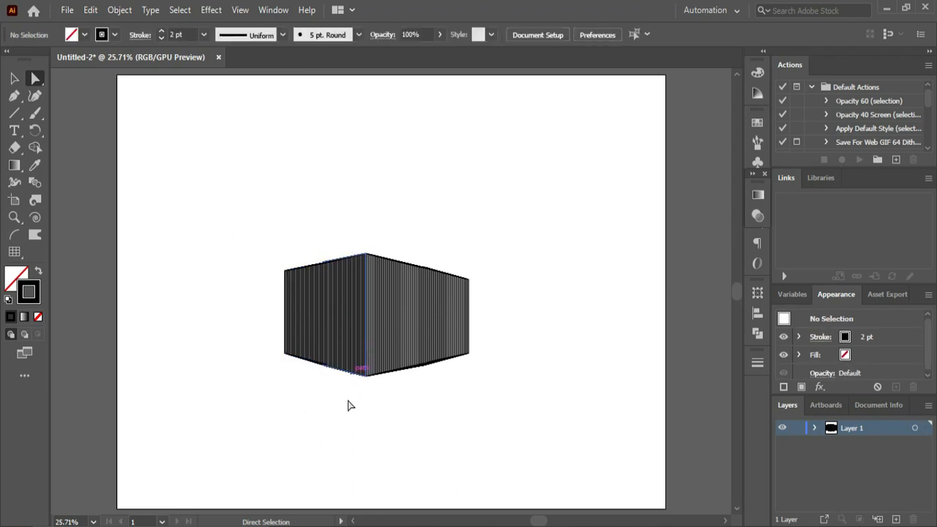
pyautogui.moveTo(255, 341); pyautogui.dragTo(310, 379)
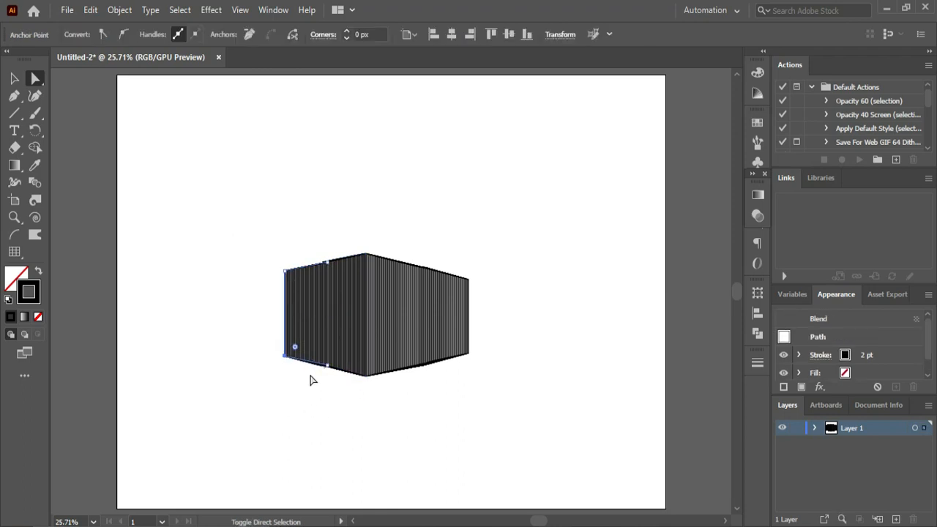
pyautogui.click(251, 336)
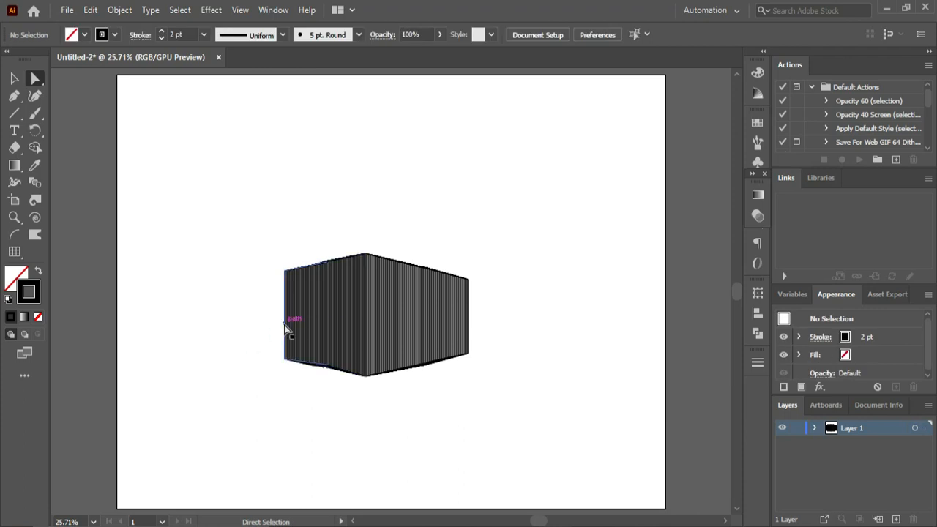
# - Move both blends together down to just above the artboard's lower edge
pyautogui.click(14, 78)
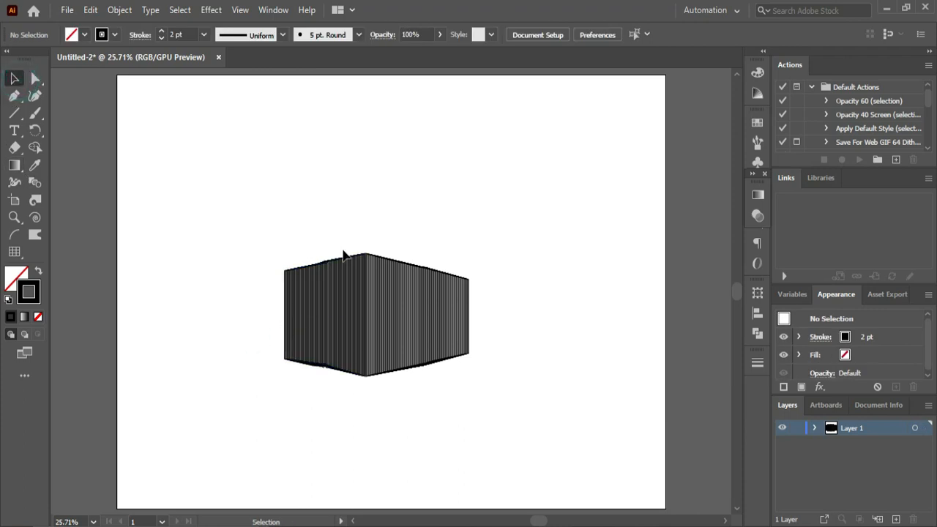
pyautogui.moveTo(260, 220); pyautogui.dragTo(505, 330)
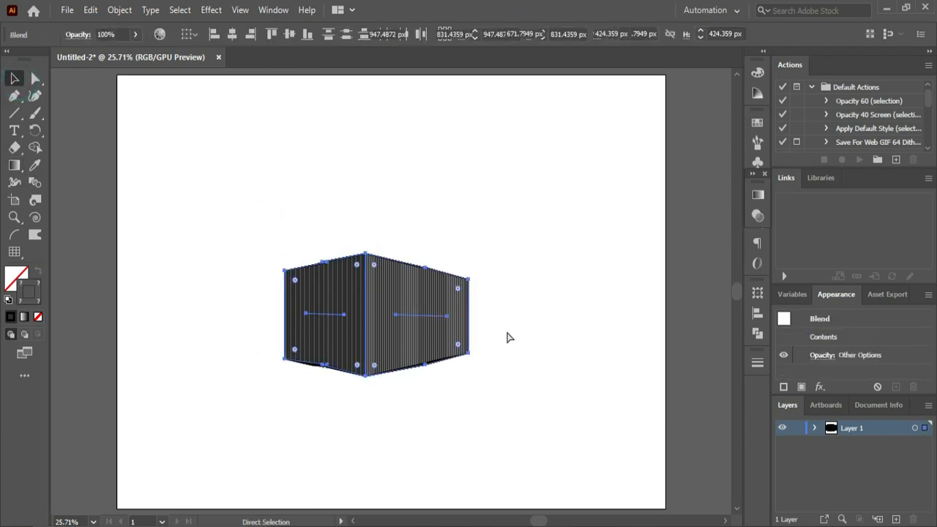
pyautogui.moveTo(260, 197); pyautogui.dragTo(374, 463)
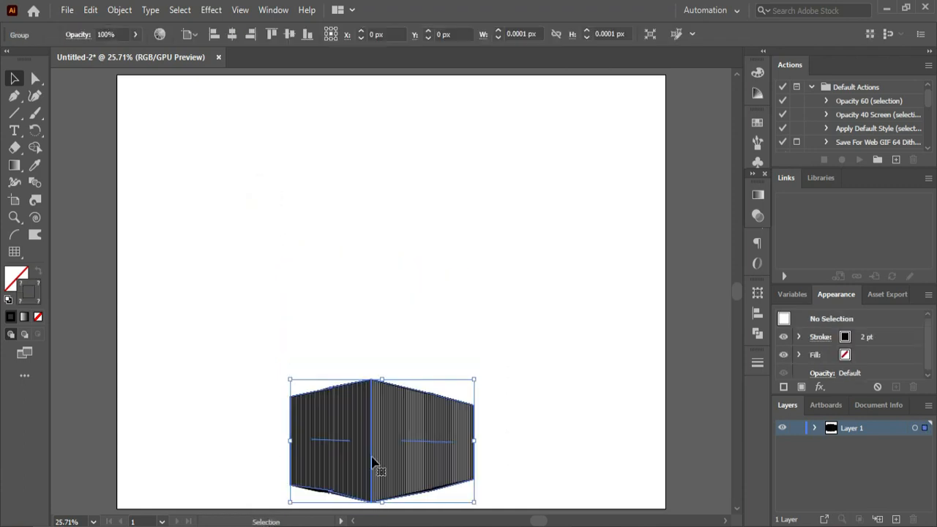
pyautogui.click(204, 415)
# - Nudge up the upper segment of the left blend's outer outline to align it with the box's upper edge
pyautogui.hotkey('ctrl', 'space')
pyautogui.keyDown('ctrl'); pyautogui.click(312, 422); pyautogui.keyUp('ctrl')
pyautogui.keyDown('ctrl'); pyautogui.click(400, 476); pyautogui.keyUp('ctrl')
pyautogui.moveTo(736, 297); pyautogui.dragTo(737, 308)
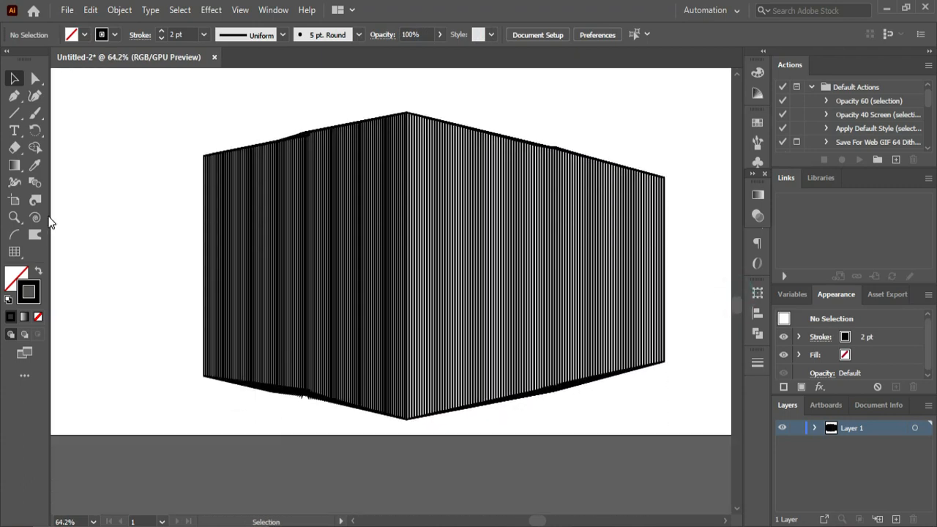
pyautogui.click(35, 78)
pyautogui.click(312, 157)
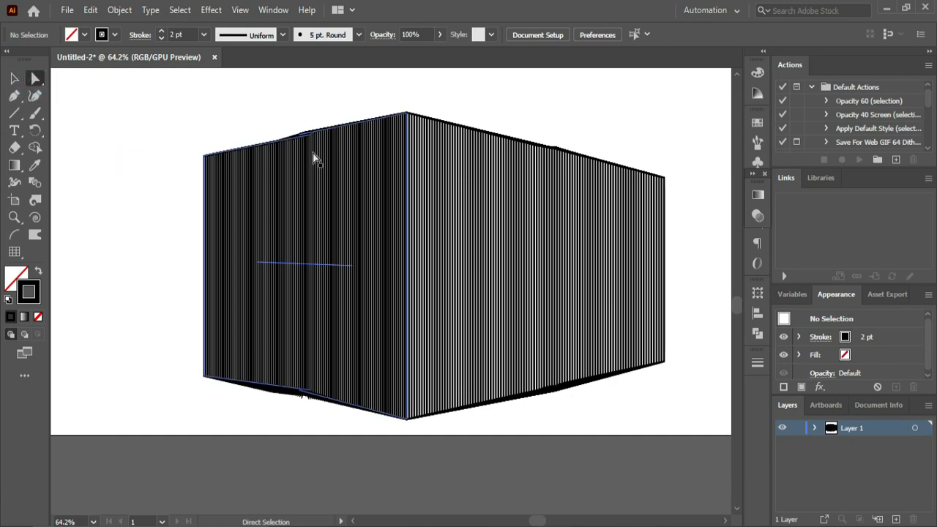
pyautogui.click(305, 138)
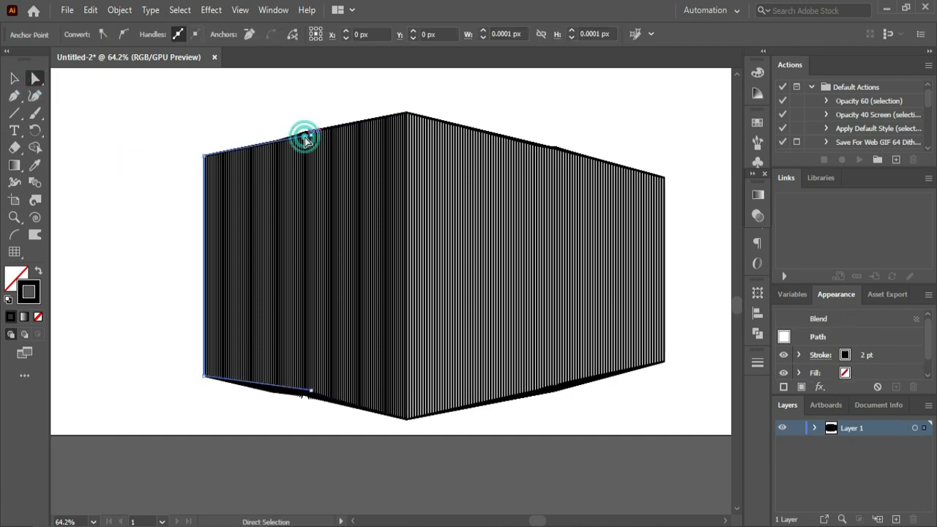
pyautogui.press('Up')
pyautogui.press('Up')
pyautogui.press('Up')
pyautogui.press('Up')
pyautogui.press('Up')
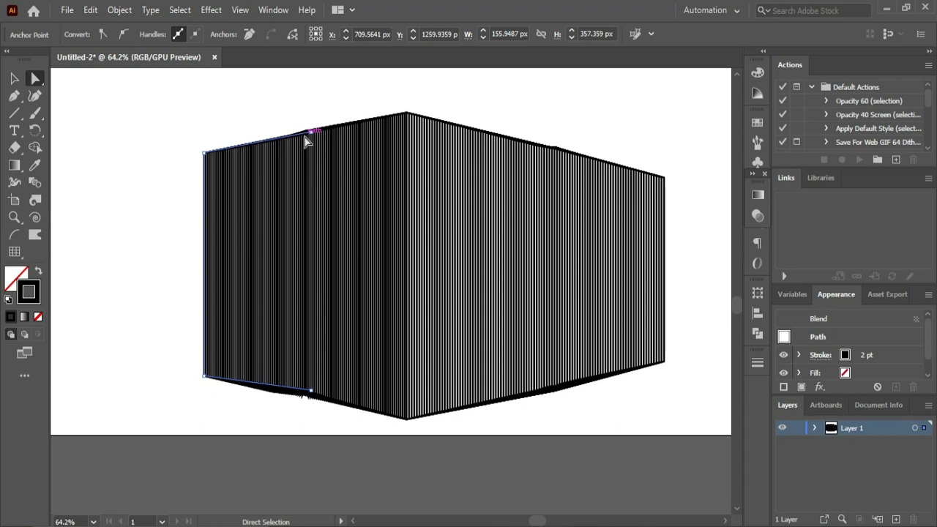
pyautogui.press('Up')
pyautogui.click(165, 158)
# - Lower the two lower middle anchor points of the left blend's outlines so its lower edge runs straight
pyautogui.moveTo(309, 393); pyautogui.dragTo(309, 396)
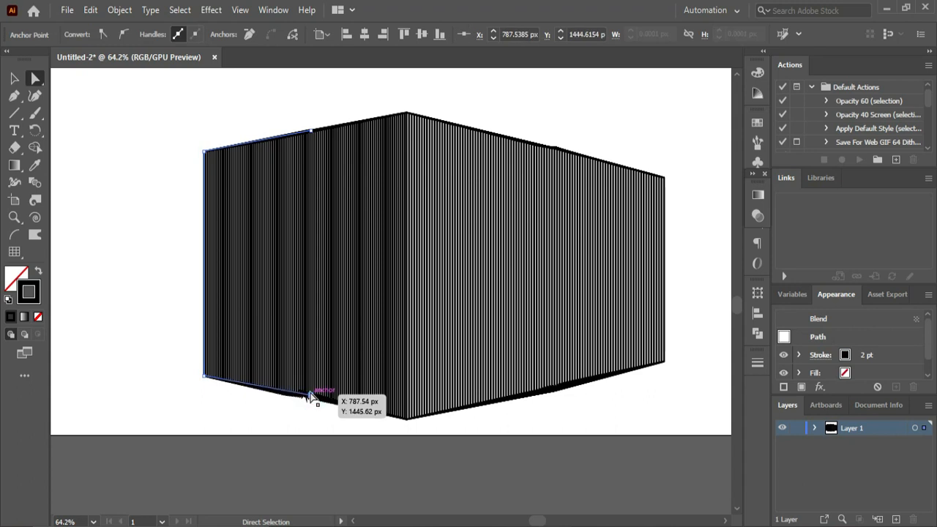
pyautogui.click(321, 397)
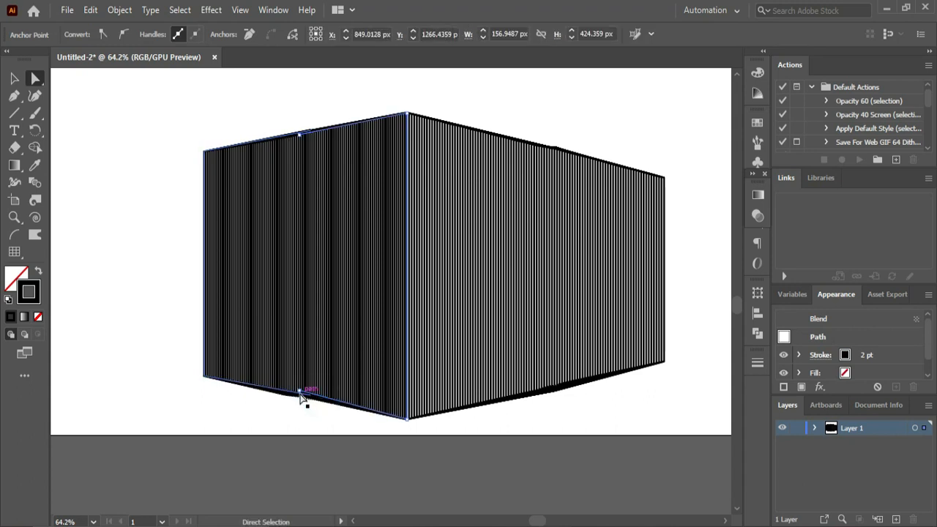
pyautogui.click(299, 391)
pyautogui.moveTo(299, 391); pyautogui.dragTo(303, 394)
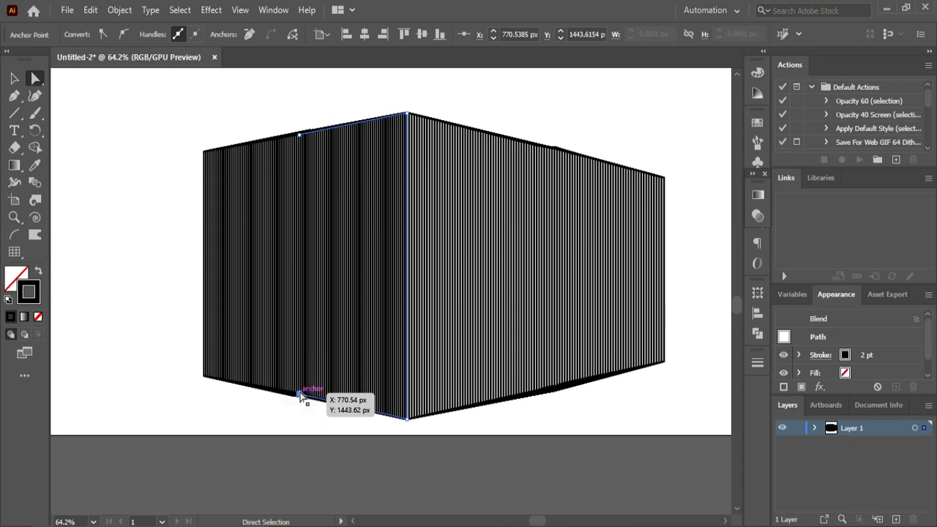
pyautogui.click(125, 285)
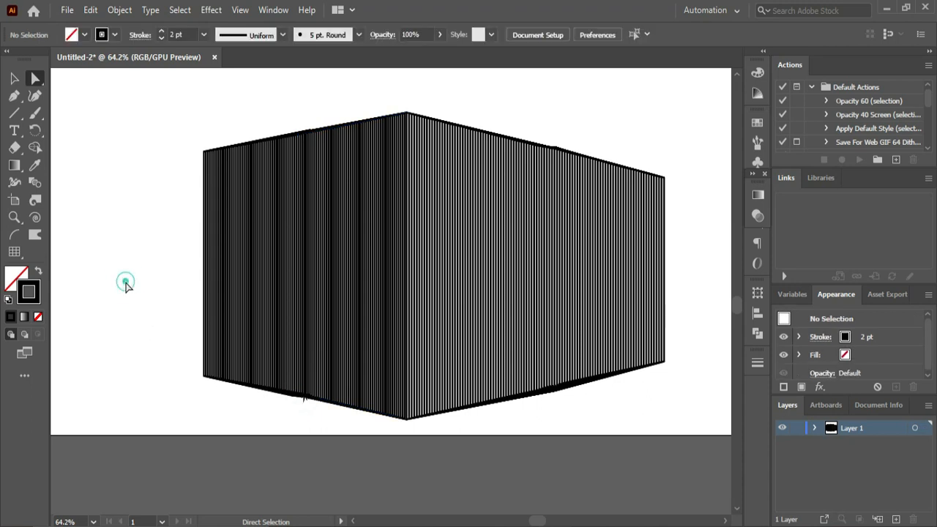
# - Adjust the lower middle anchor point of the right blend's outline to straighten its lower edge
pyautogui.click(561, 388)
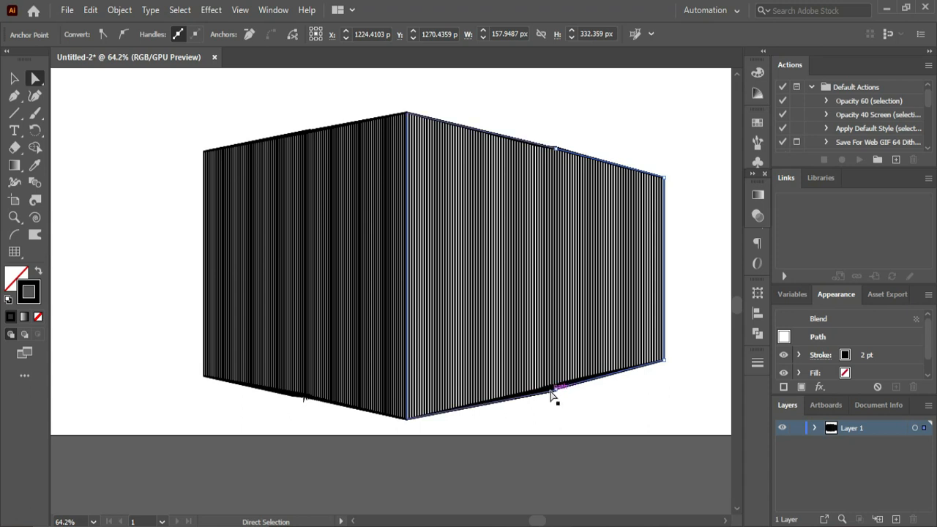
pyautogui.click(554, 395)
pyautogui.click(481, 119)
# - Move the whole box up a little from the artboard's lower edge, keeping both sides together
pyautogui.click(15, 78)
pyautogui.click(341, 306)
pyautogui.hotkey('ctrl', '0')
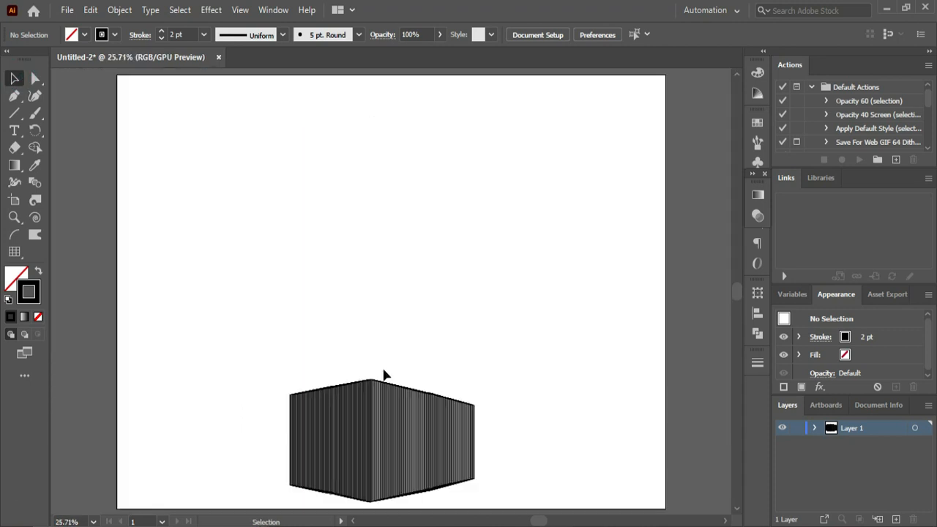
pyautogui.moveTo(381, 429); pyautogui.dragTo(388, 406)
pyautogui.click(471, 262)
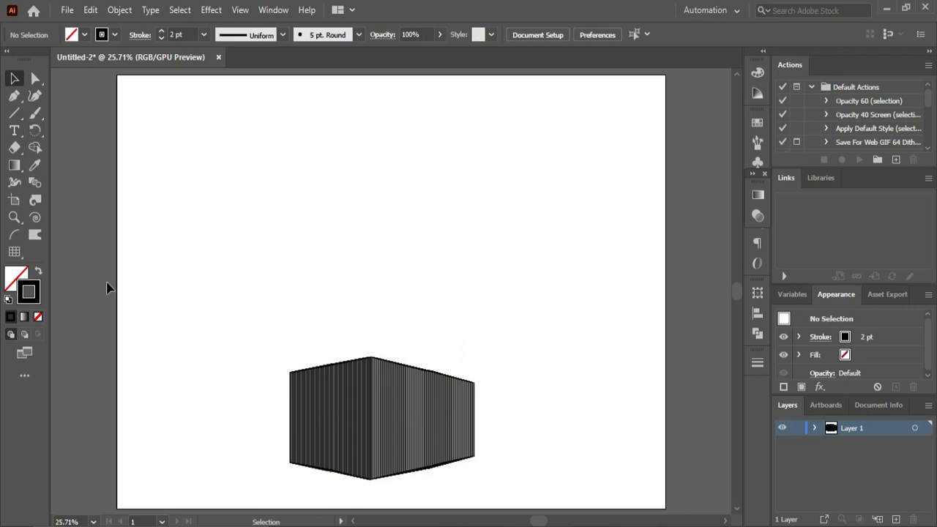
# - Draw a vertical line about 112.5 px tall to the left of the box and place a copy about 85 px to its right
pyautogui.moveTo(14, 113); pyautogui.dragTo(57, 183)
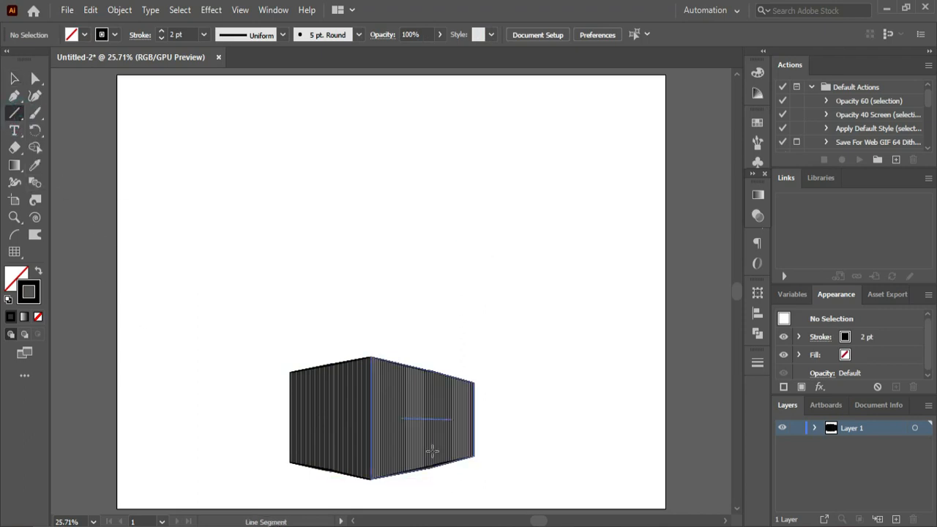
pyautogui.moveTo(191, 344); pyautogui.dragTo(191, 377)
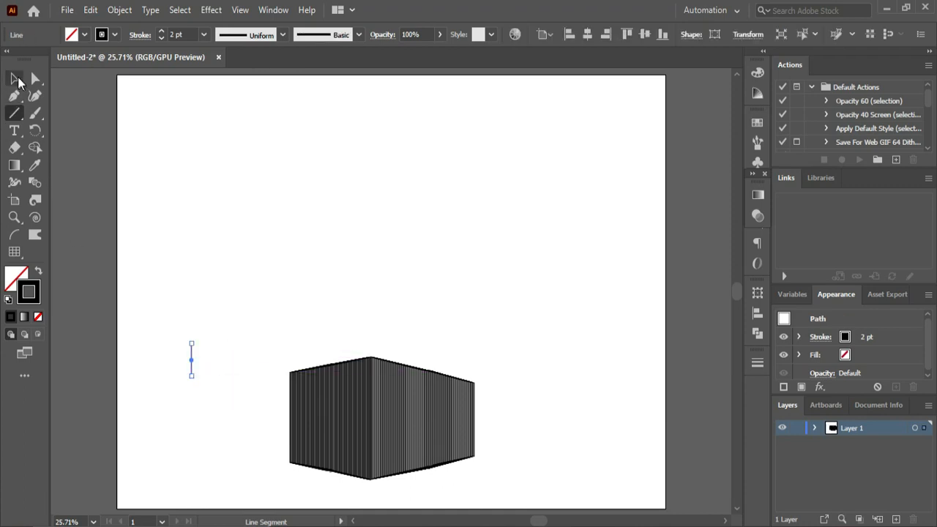
pyautogui.click(15, 78)
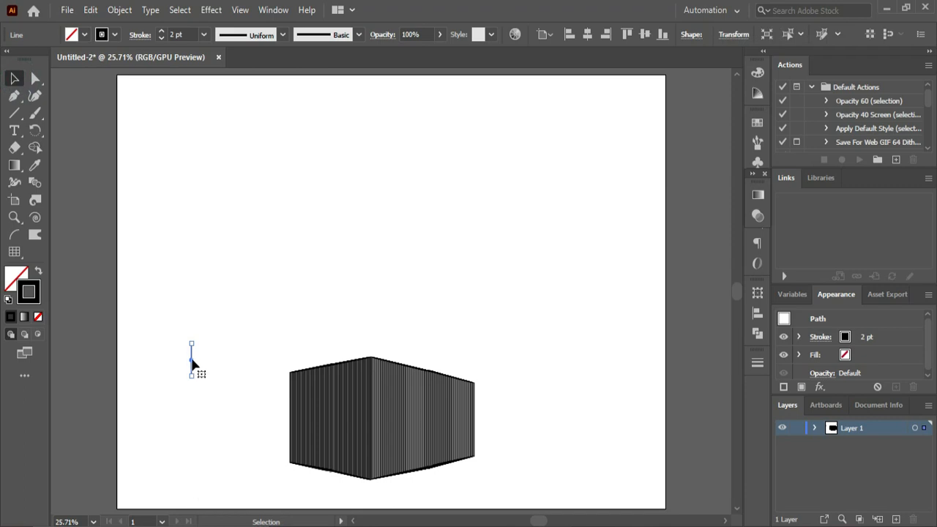
pyautogui.moveTo(192, 362); pyautogui.dragTo(217, 363)
pyautogui.click(249, 333)
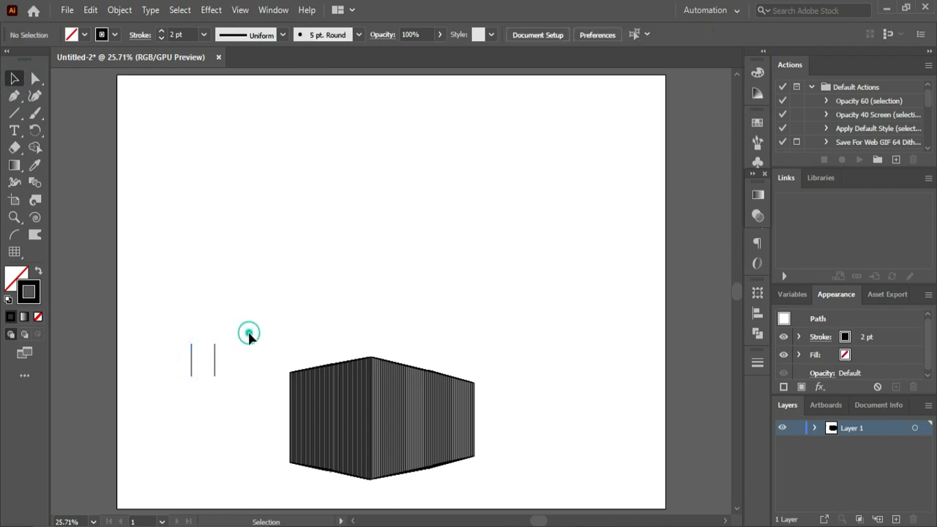
# - Blend the two short vertical lines using Specified Steps spacing with 15 steps
pyautogui.click(30, 181)
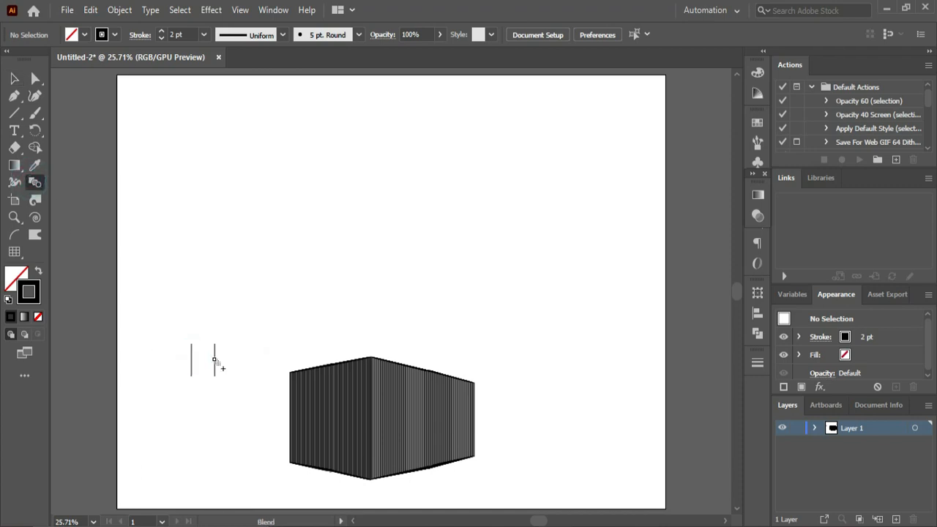
pyautogui.click(215, 360)
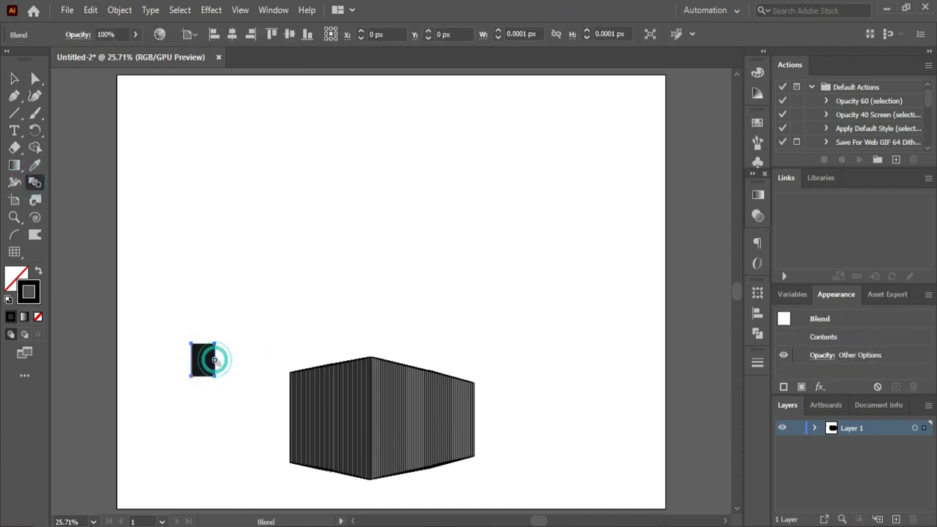
pyautogui.doubleClick(37, 183)
pyautogui.click(510, 255)
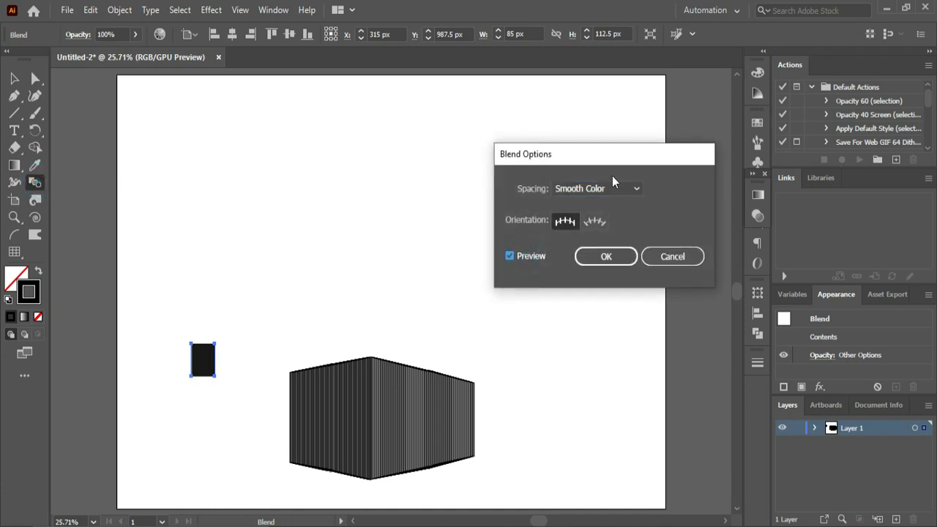
pyautogui.click(612, 188)
pyautogui.click(593, 221)
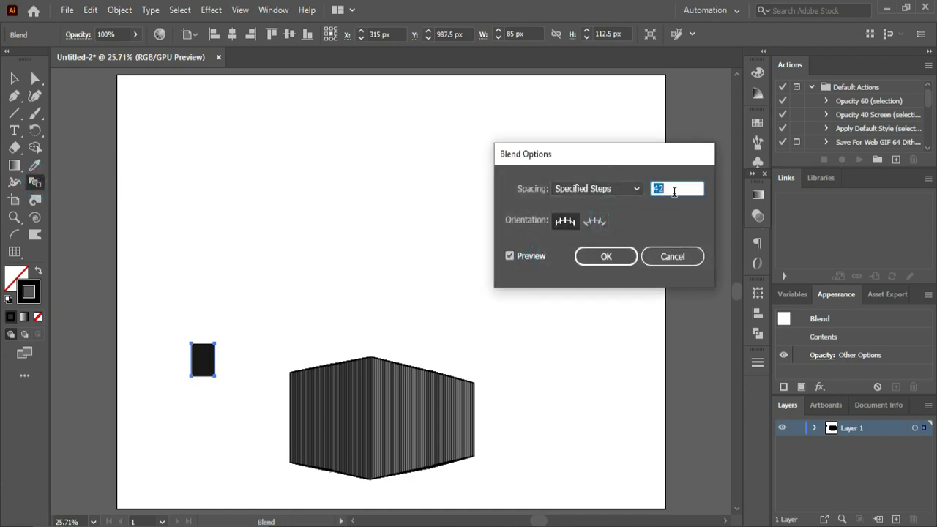
pyautogui.press('Down')
pyautogui.press('Down')
pyautogui.press('Down')
pyautogui.press('Down')
pyautogui.press('Down')
pyautogui.press('Down')
pyautogui.press('Down')
pyautogui.press('Down')
pyautogui.press('Down')
pyautogui.press('Down')
pyautogui.press('Down')
pyautogui.press('Down')
pyautogui.press('Down')
pyautogui.press('Down')
pyautogui.press('Down')
pyautogui.press('Down')
pyautogui.press('Down')
pyautogui.press('Down')
pyautogui.press('Down')
pyautogui.press('Down')
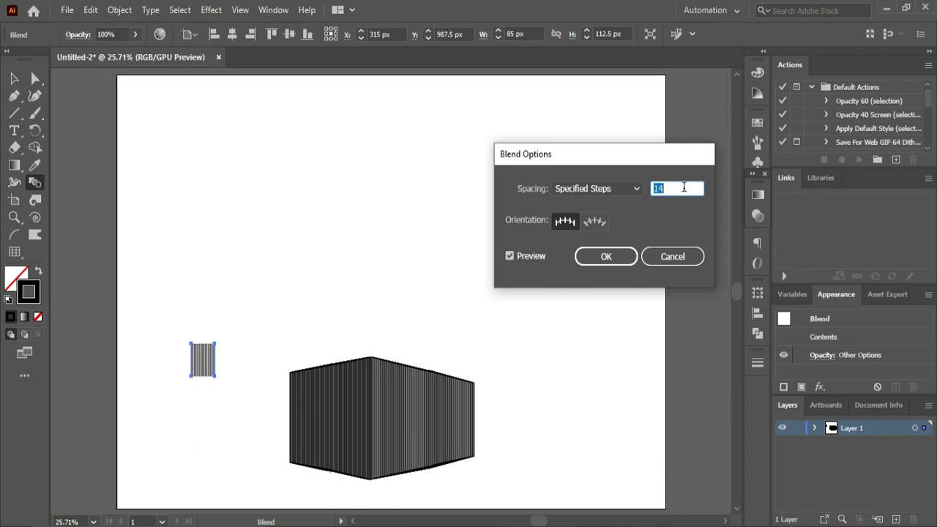
pyautogui.press('Down')
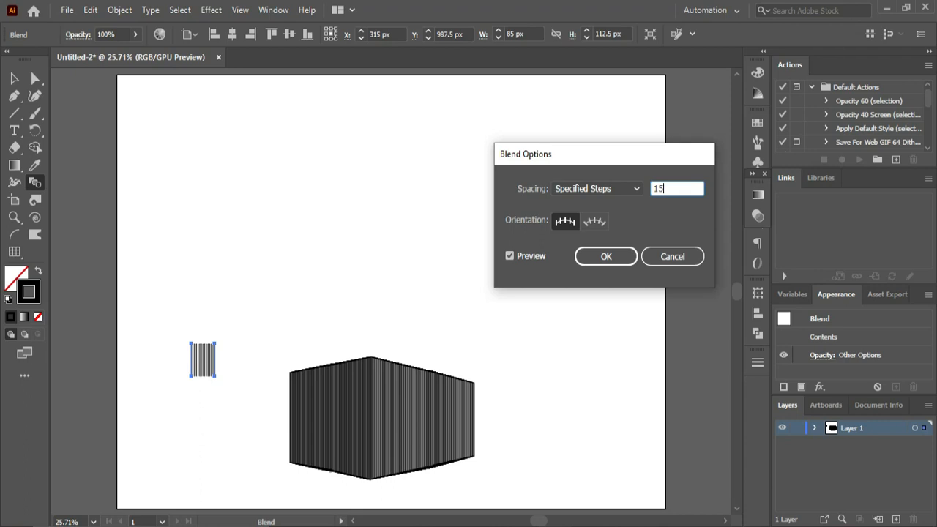
pyautogui.press('Return')
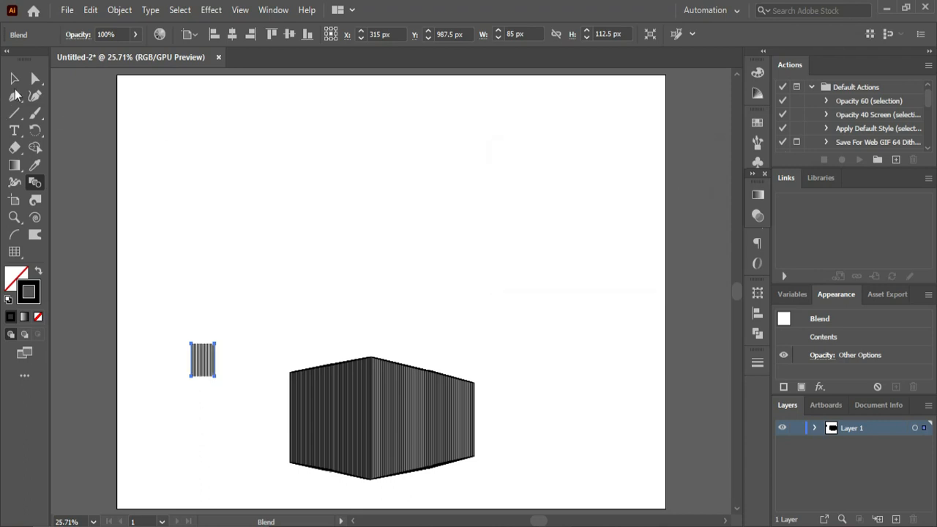
# - Place a copy of the small line blend directly above the original, leaving a gap between them
pyautogui.click(14, 78)
pyautogui.click(274, 311)
pyautogui.click(207, 361)
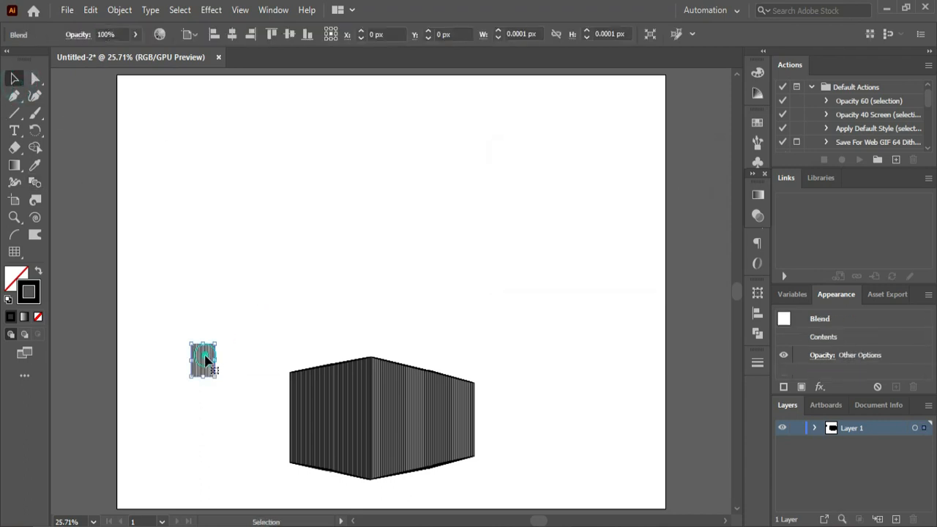
pyautogui.moveTo(206, 358)
pyautogui.mouseDown()
pyautogui.moveTo(205, 292)
pyautogui.moveTo(210, 362)
pyautogui.moveTo(201, 367)
pyautogui.moveTo(209, 370)
pyautogui.mouseUp()
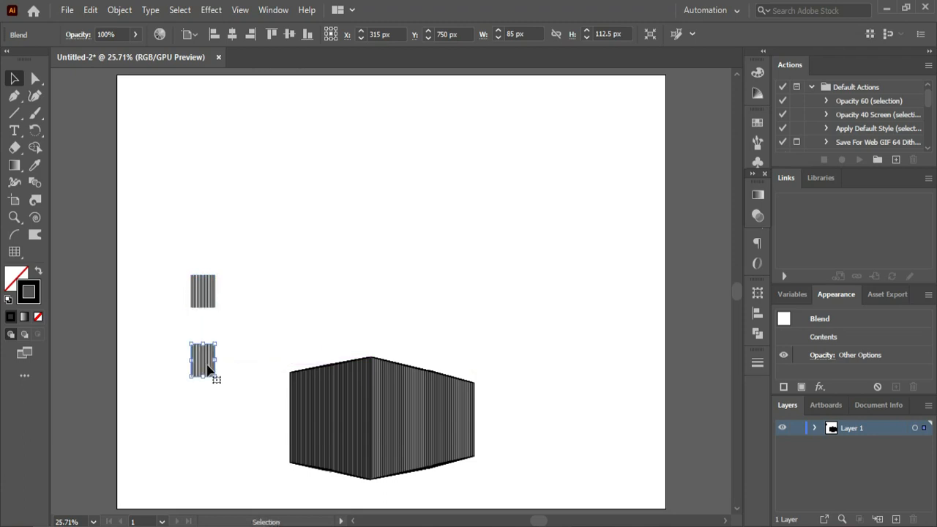
pyautogui.click(249, 317)
# - Draw a rectangle as wide as the line blends and about 38 px tall just above the lower blend
pyautogui.moveTo(152, 256); pyautogui.dragTo(288, 393)
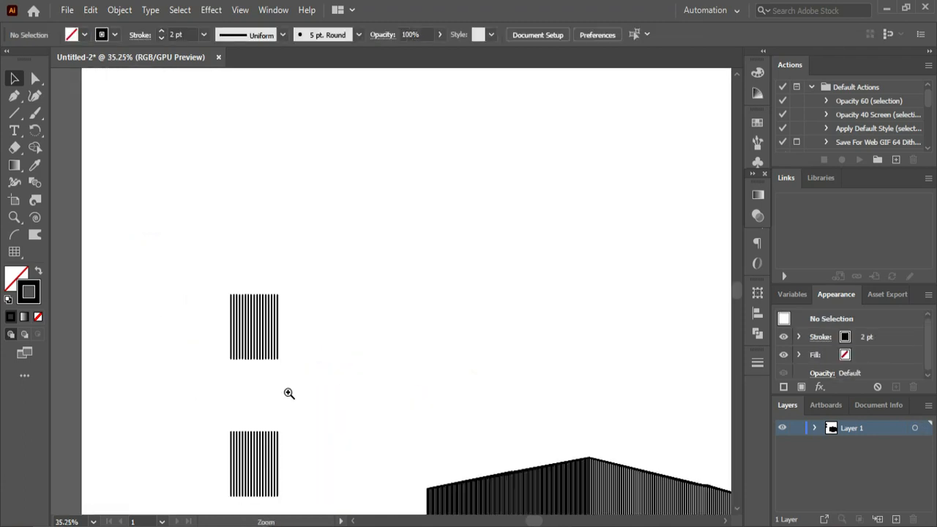
pyautogui.moveTo(739, 289); pyautogui.dragTo(740, 295)
pyautogui.moveTo(14, 113); pyautogui.dragTo(66, 109)
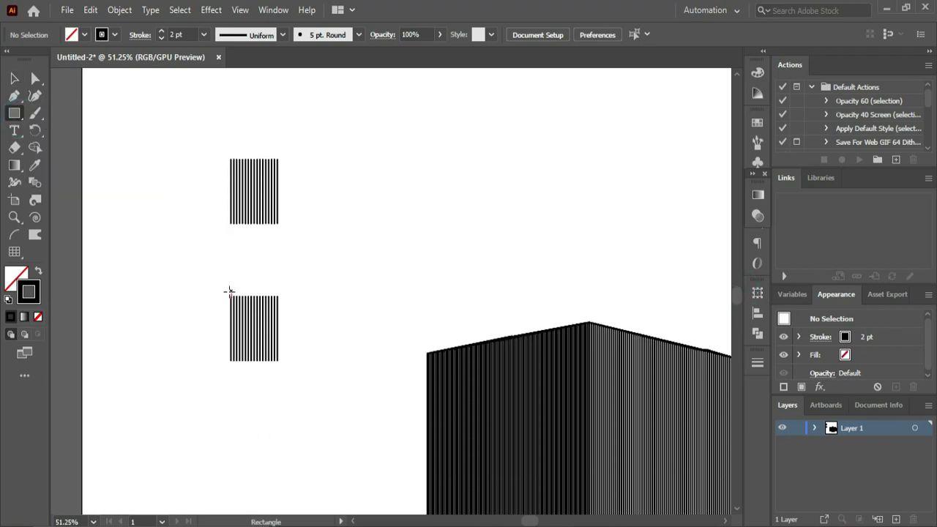
pyautogui.moveTo(231, 292); pyautogui.dragTo(277, 269)
# - Shift the rectangle's upper left corner point about 30 px outward so its left side slants
pyautogui.press('a')
pyautogui.click(220, 252)
pyautogui.moveTo(221, 252); pyautogui.dragTo(238, 278)
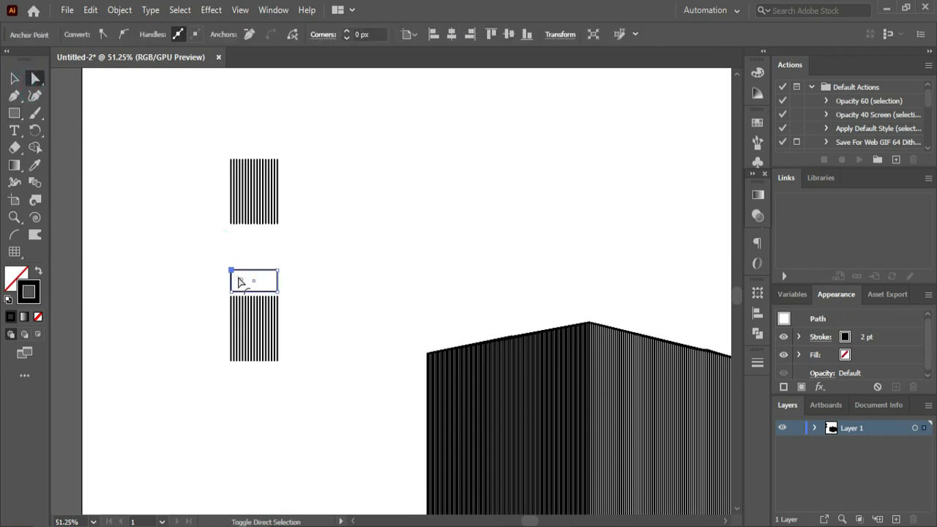
pyautogui.hotkey('shift', 'Left')
pyautogui.hotkey('shift', 'Left')
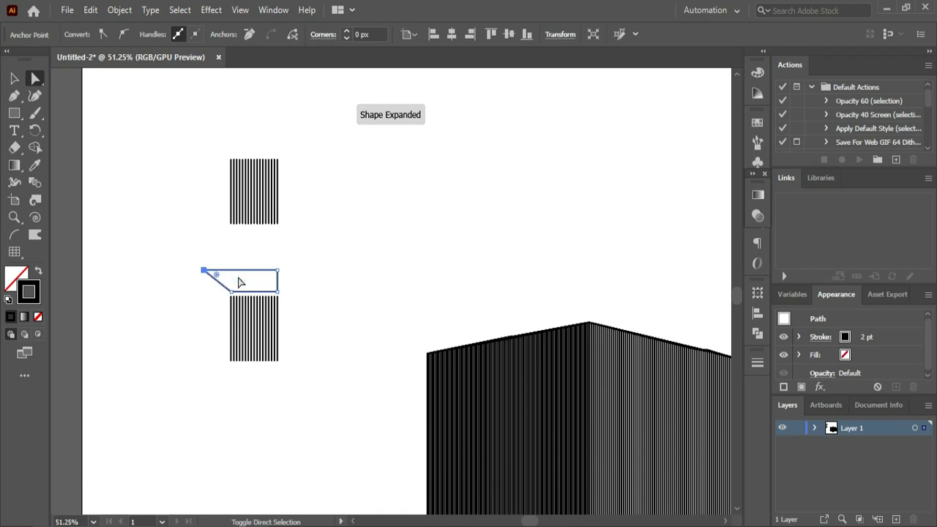
pyautogui.hotkey('shift', 'Right')
pyautogui.hotkey('shift', 'Left')
pyautogui.hotkey('shift', 'Right')
pyautogui.click(292, 241)
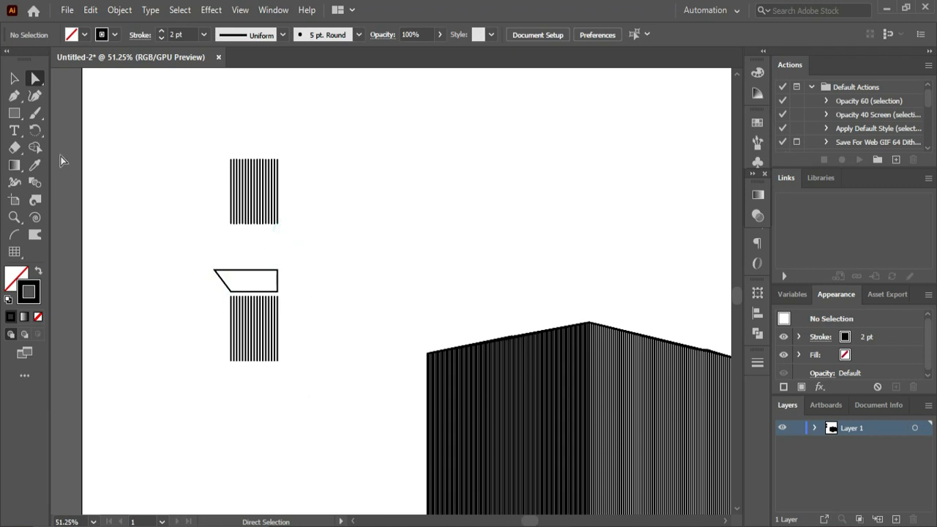
# - Add anchor points at the middle of the slanted shape's upper edge and directly below on its lower edge
pyautogui.click(37, 82)
pyautogui.click(247, 269)
pyautogui.click(14, 96)
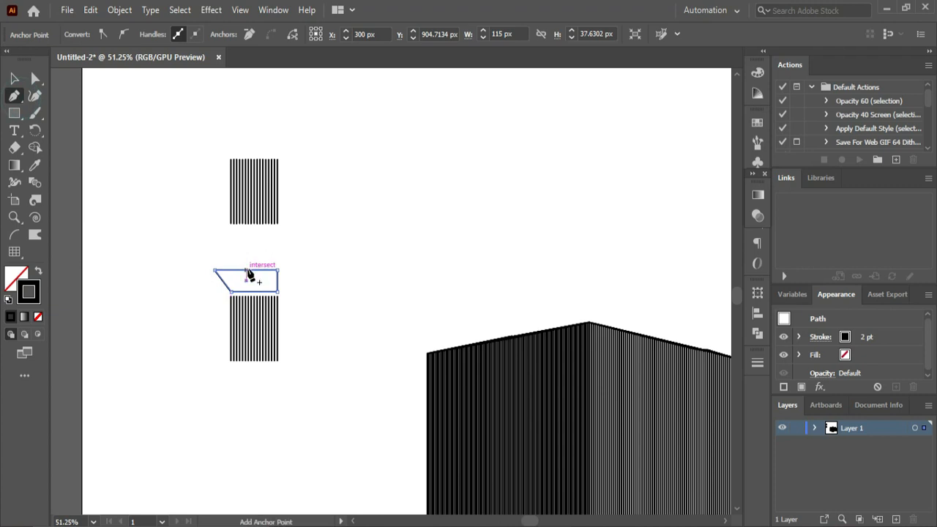
pyautogui.click(246, 270)
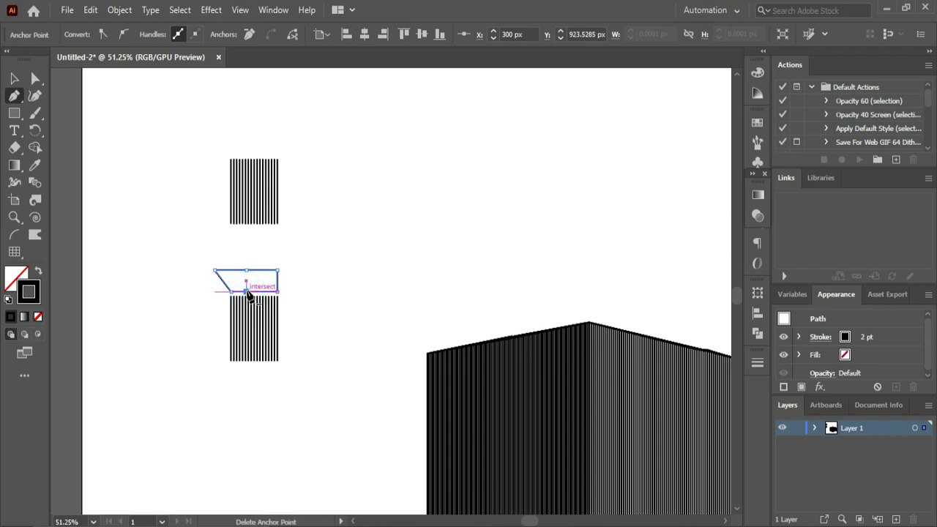
pyautogui.click(35, 78)
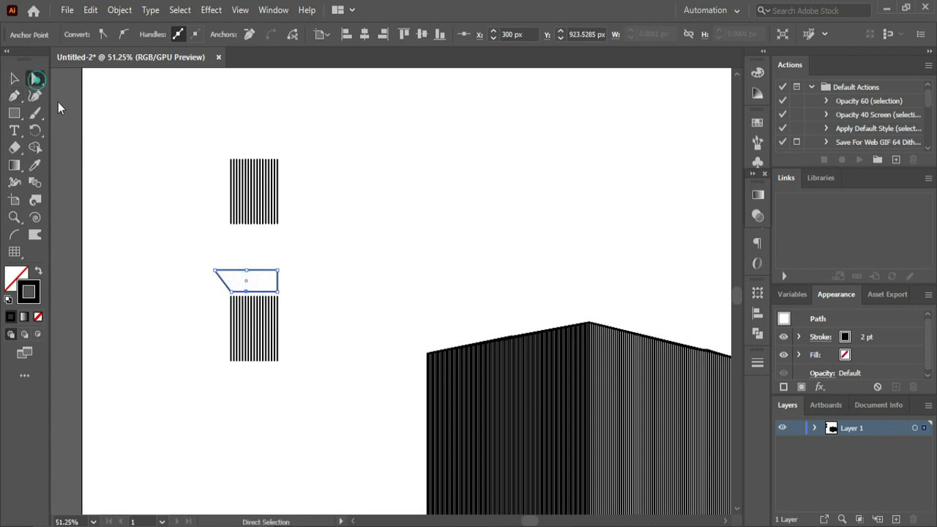
# - Delete the right half of the shape beyond the added anchor points, keeping only the slanted left half
pyautogui.click(341, 265)
pyautogui.moveTo(278, 259); pyautogui.dragTo(269, 293)
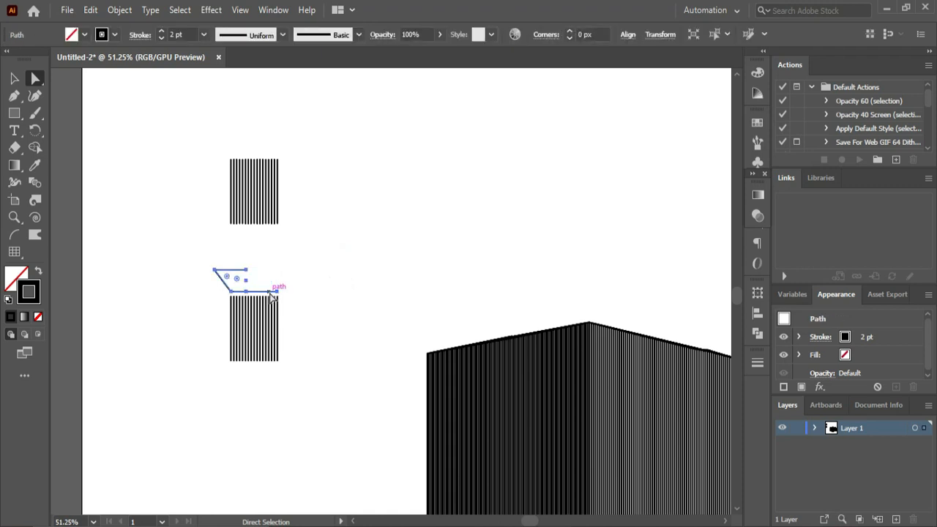
pyautogui.hotkey('ctrl', 'z')
pyautogui.moveTo(284, 260); pyautogui.dragTo(275, 288)
pyautogui.press('Delete')
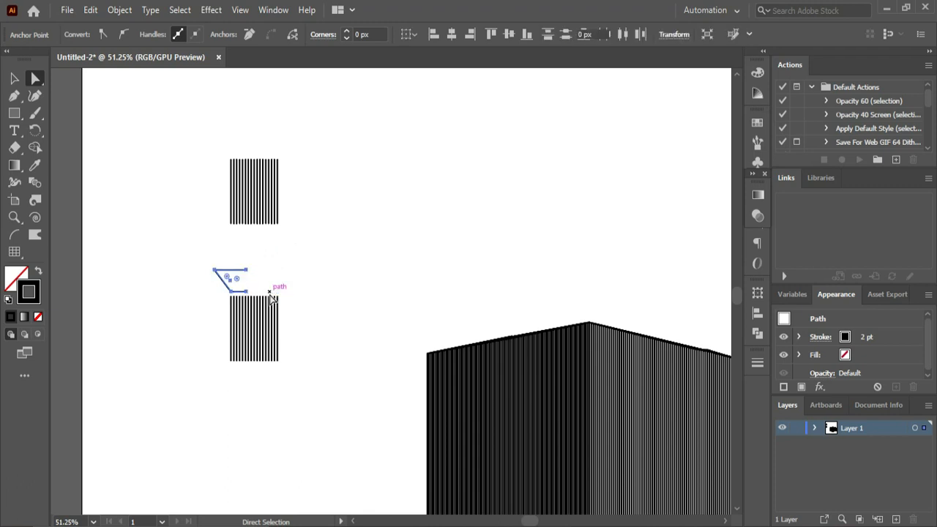
# - Group the remaining half outline and reflect a copy of it across the vertical axis
pyautogui.click(14, 78)
pyautogui.click(187, 315)
pyautogui.click(228, 282)
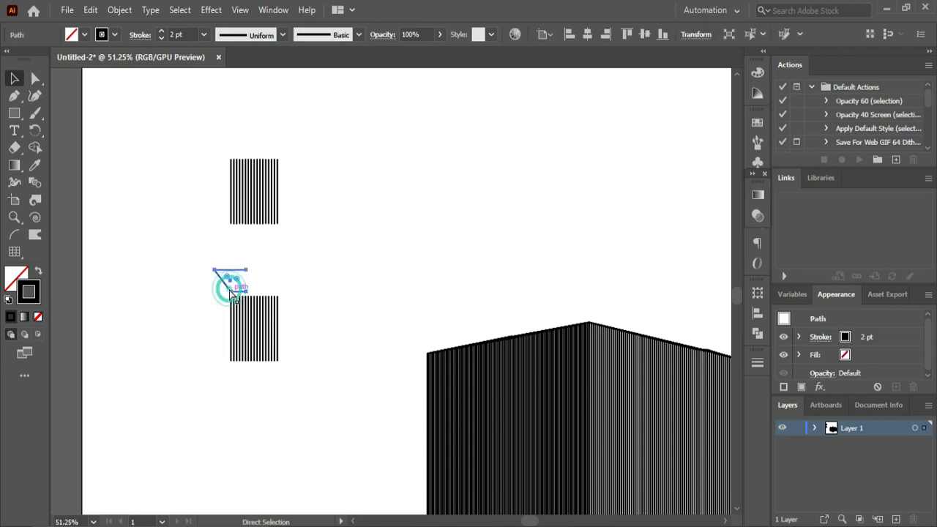
pyautogui.rightClick(229, 290)
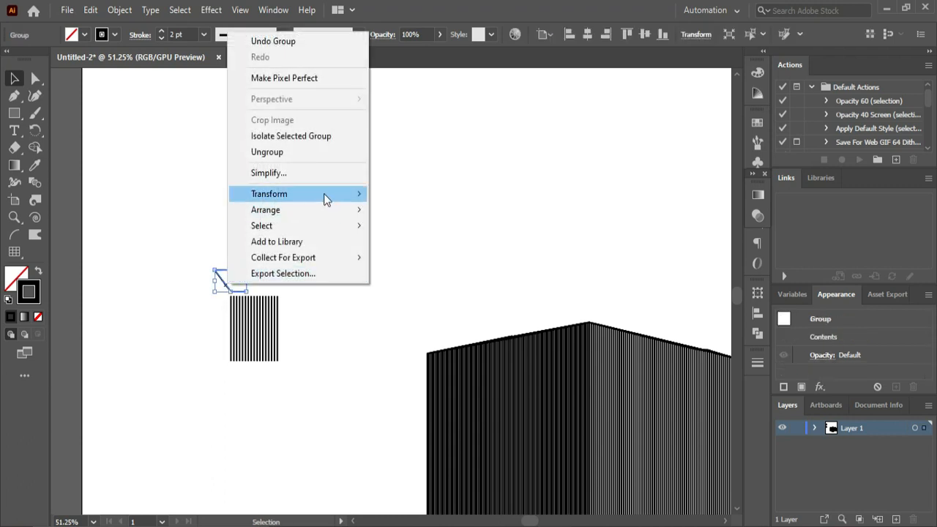
pyautogui.moveTo(324, 196)
pyautogui.click(403, 247)
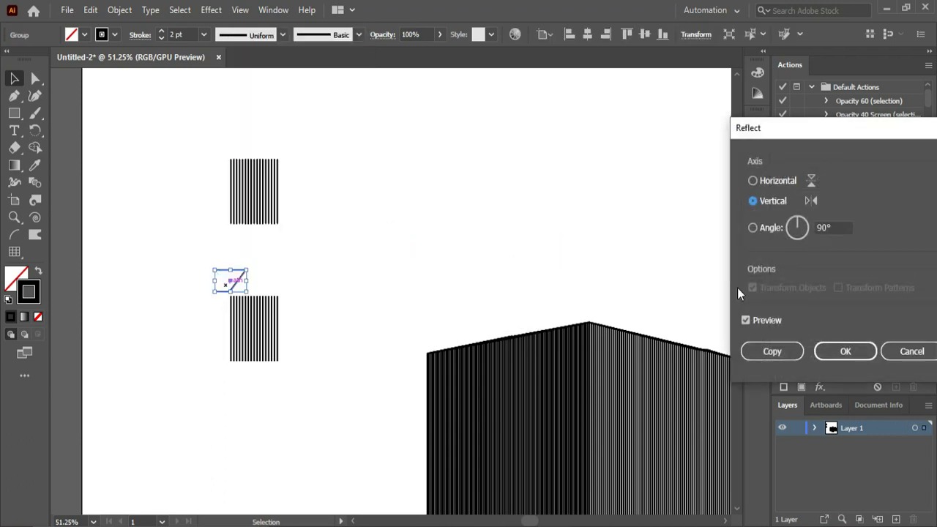
pyautogui.click(764, 353)
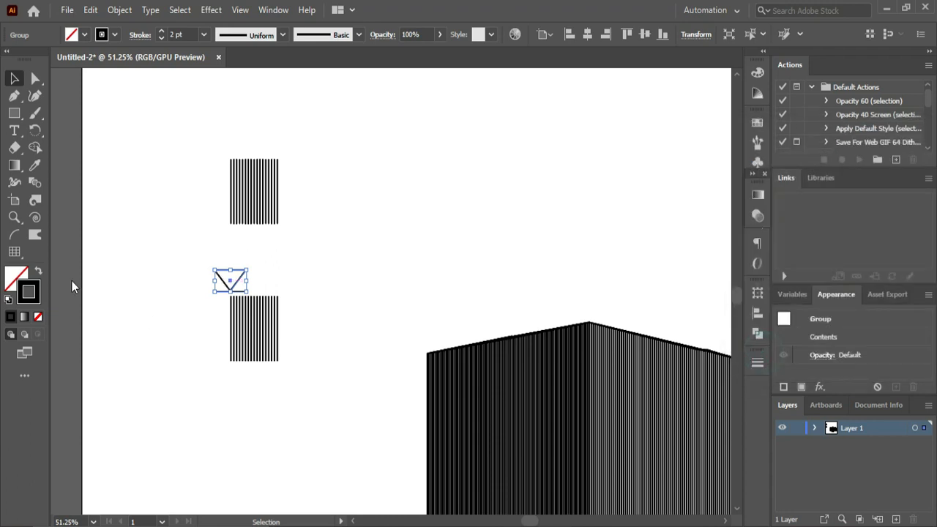
# - Move the mirrored half outline right until it meets the original half and completes a trapezoid
pyautogui.click(148, 287)
pyautogui.moveTo(240, 281); pyautogui.dragTo(275, 279)
pyautogui.click(314, 283)
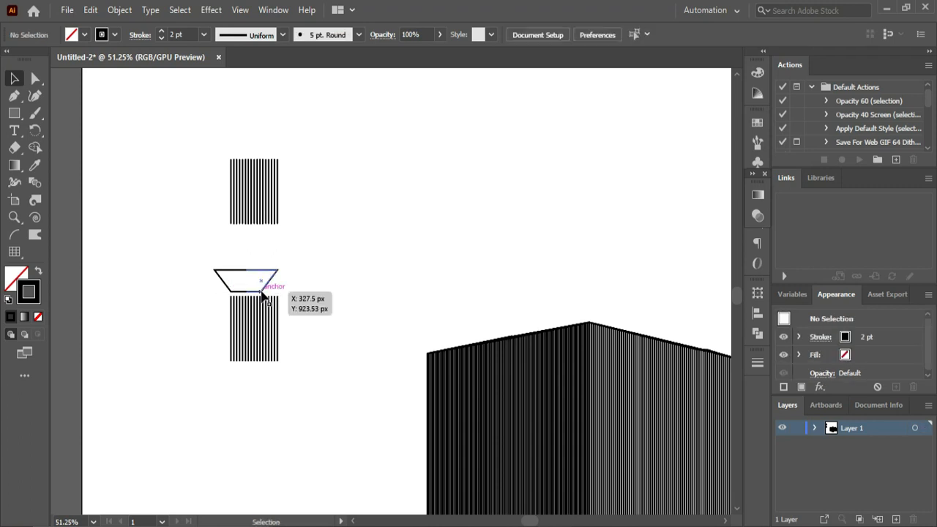
# - Blend the two halves of the trapezoid using Specified Steps spacing with 20 steps
pyautogui.click(33, 184)
pyautogui.click(224, 283)
pyautogui.click(267, 284)
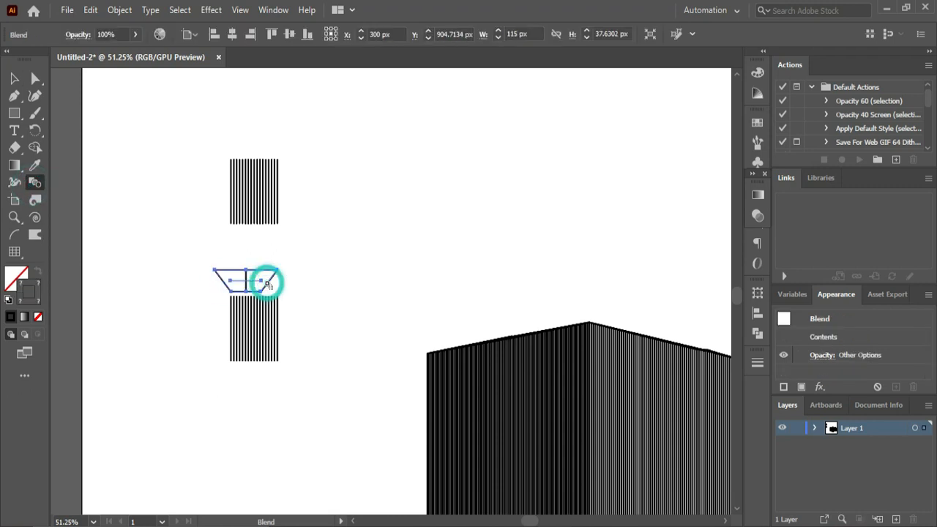
pyautogui.doubleClick(34, 183)
pyautogui.click(538, 257)
pyautogui.click(613, 188)
pyautogui.click(601, 221)
pyautogui.press('Up')
pyautogui.press('Up')
pyautogui.press('Up')
pyautogui.press('Up')
pyautogui.press('Up')
pyautogui.press('Up')
pyautogui.press('Up')
pyautogui.press('Up')
pyautogui.press('Up')
pyautogui.press('Up')
pyautogui.press('Up')
pyautogui.press('Up')
pyautogui.press('Up')
pyautogui.press('Up')
pyautogui.press('Up')
pyautogui.press('Up')
pyautogui.press('Up')
pyautogui.press('Up')
pyautogui.press('Up')
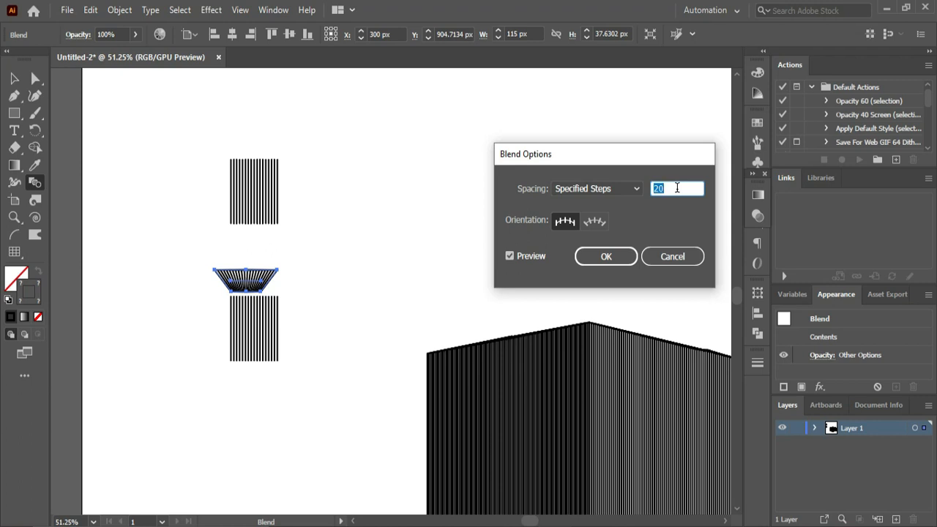
pyautogui.click(606, 256)
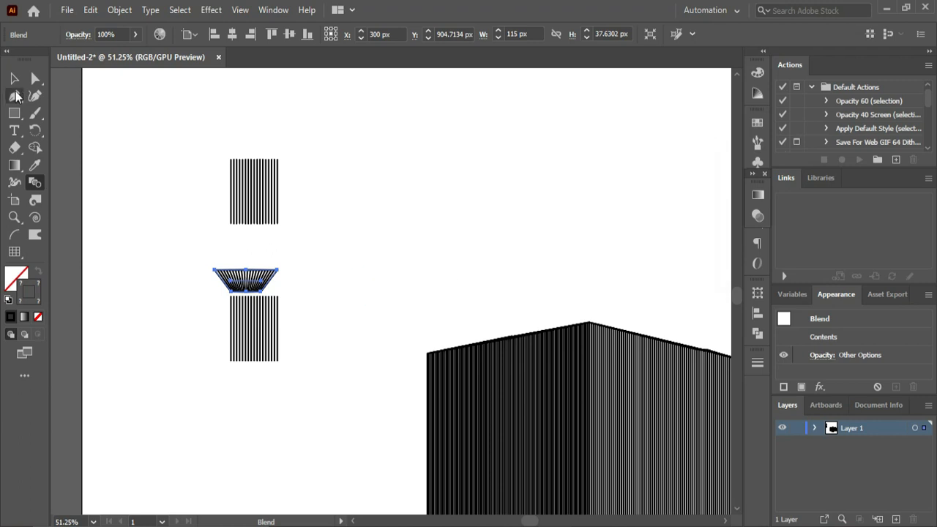
# - Move the blended trapezoid down slightly so it rests on the upper edge of the lower line blend
pyautogui.click(14, 78)
pyautogui.click(175, 305)
pyautogui.moveTo(254, 282); pyautogui.dragTo(255, 283)
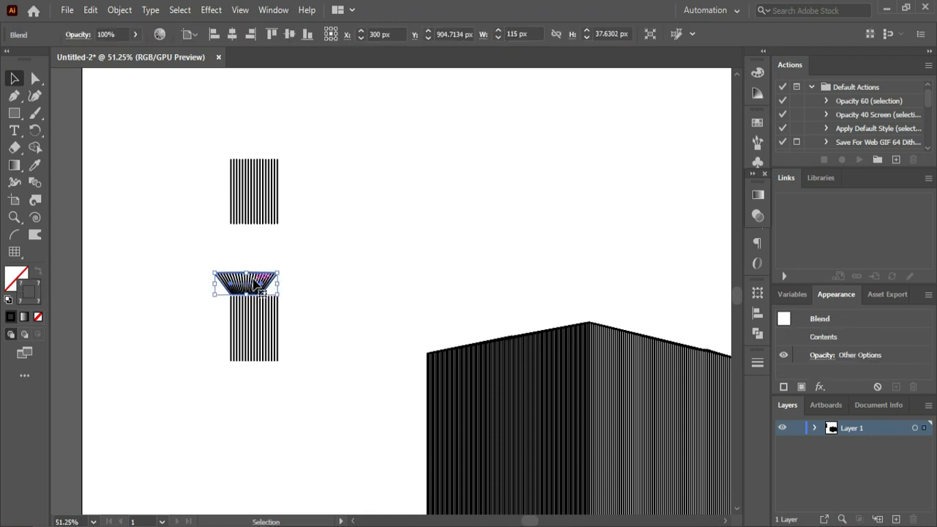
pyautogui.moveTo(279, 272); pyautogui.dragTo(300, 263)
pyautogui.click(360, 286)
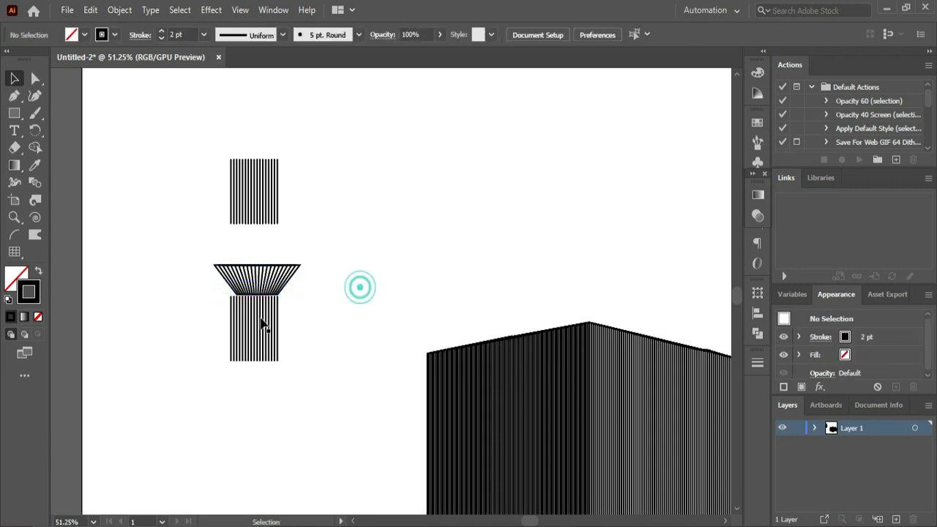
pyautogui.hotkey('ctrl', 'z')
# - Enlarge the blended trapezoid to about 178 px wide and 46 px high so its narrow base matches the lower line blend's width
pyautogui.click(247, 289)
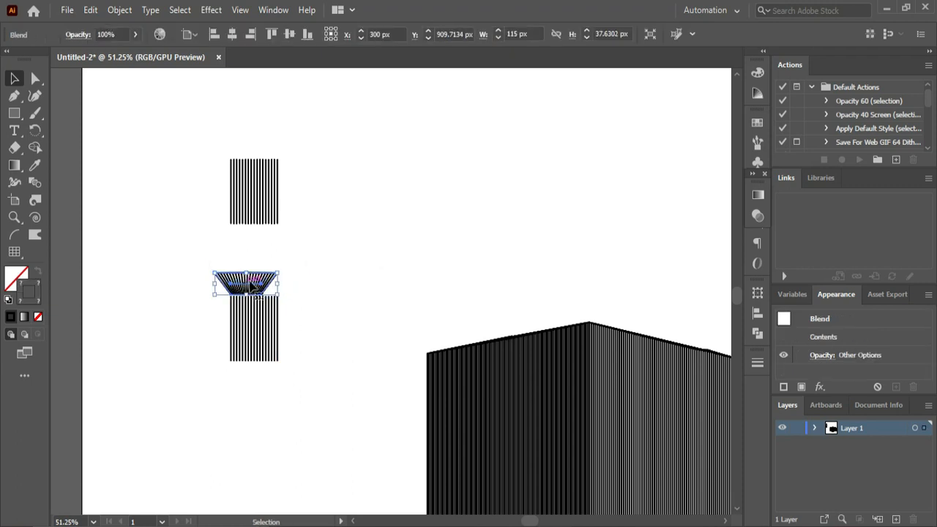
pyautogui.moveTo(279, 270); pyautogui.dragTo(303, 261)
pyautogui.moveTo(215, 278); pyautogui.dragTo(257, 273)
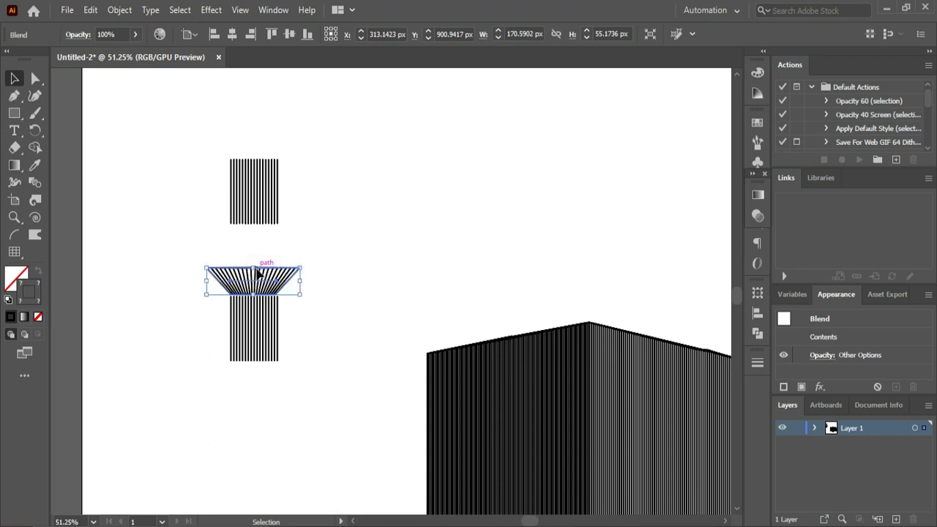
pyautogui.click(339, 268)
pyautogui.click(289, 288)
pyautogui.moveTo(300, 282); pyautogui.dragTo(306, 282)
pyautogui.click(341, 266)
# - Nudge the trapezoid slightly so its narrow base lines up with the upper edge of the lower line blend
pyautogui.hotkey('ctrl', 'space')
pyautogui.click(174, 259)
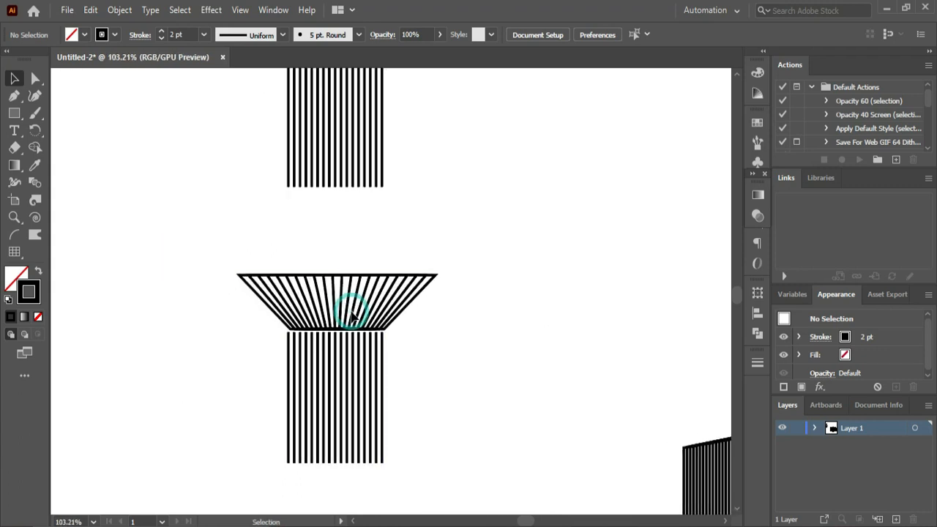
pyautogui.click(358, 331)
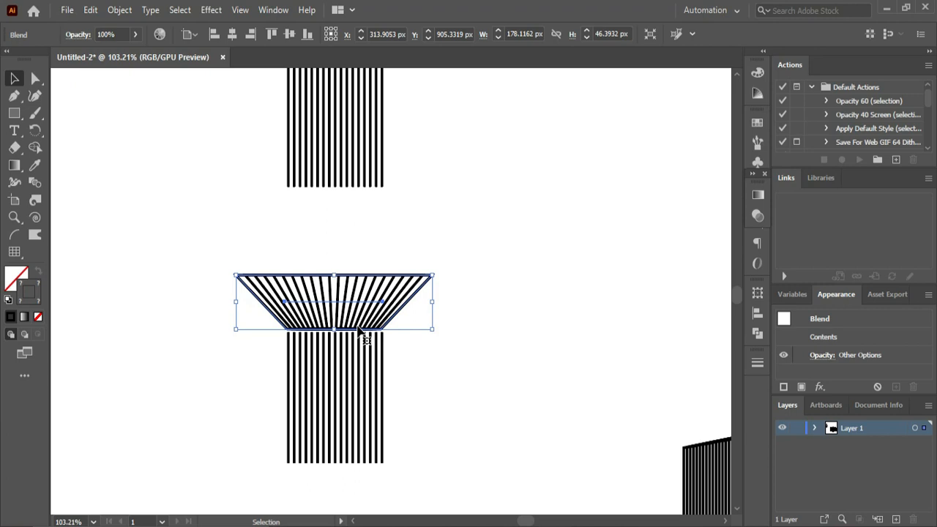
pyautogui.click(480, 205)
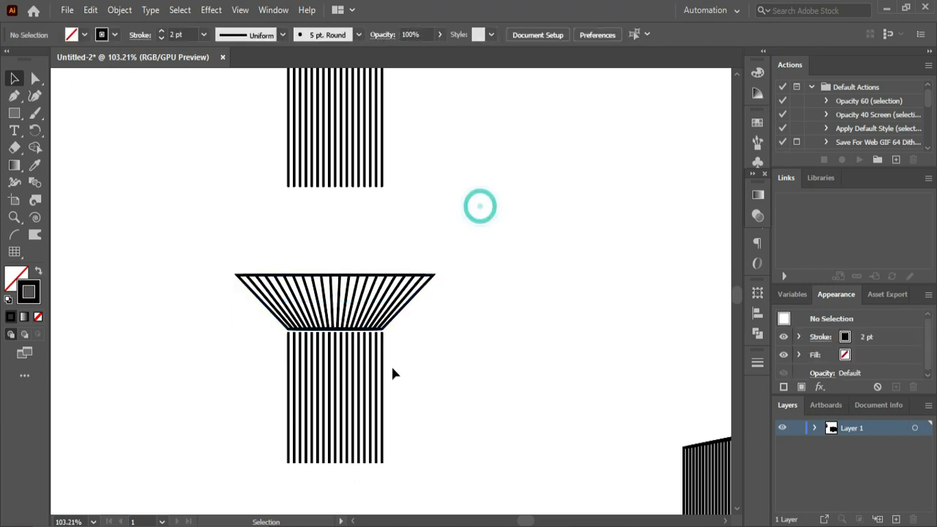
pyautogui.click(372, 306)
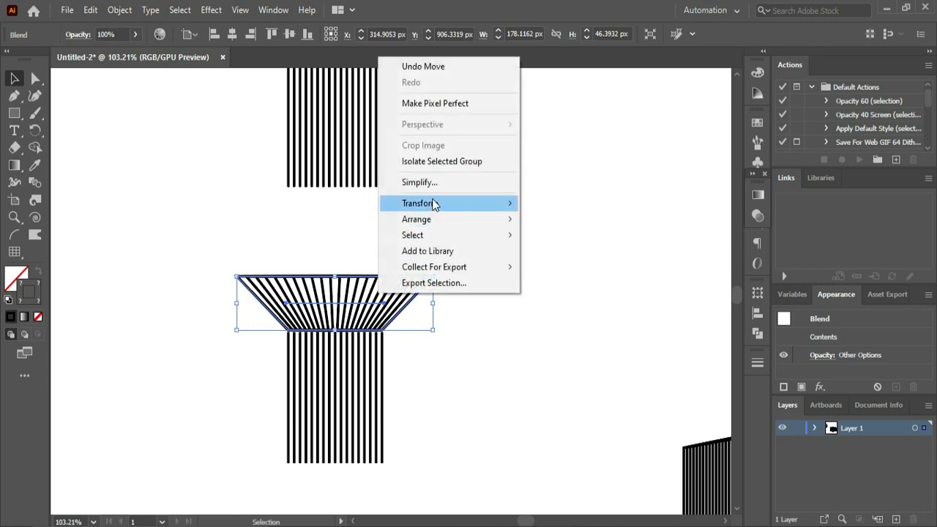
# - Reflect a copy of the blended trapezoid across the horizontal axis
pyautogui.moveTo(432, 204)
pyautogui.click(576, 261)
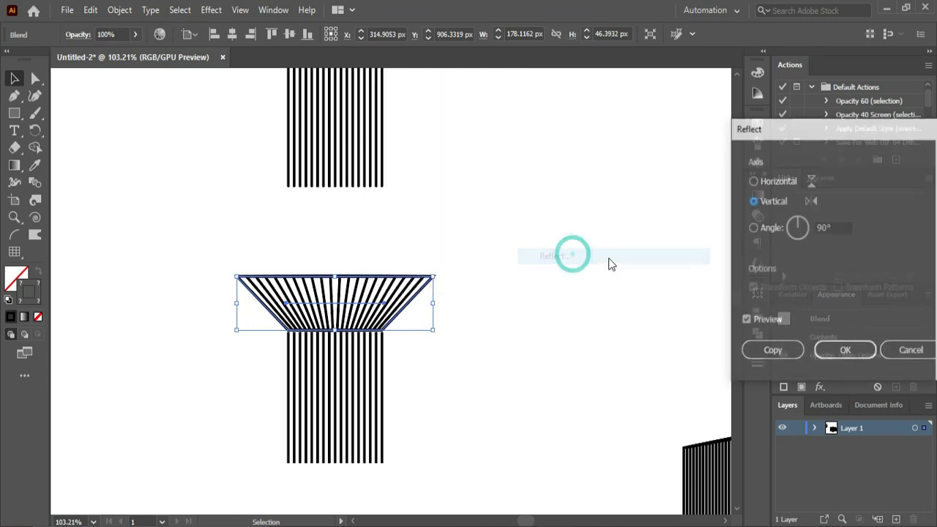
pyautogui.click(776, 181)
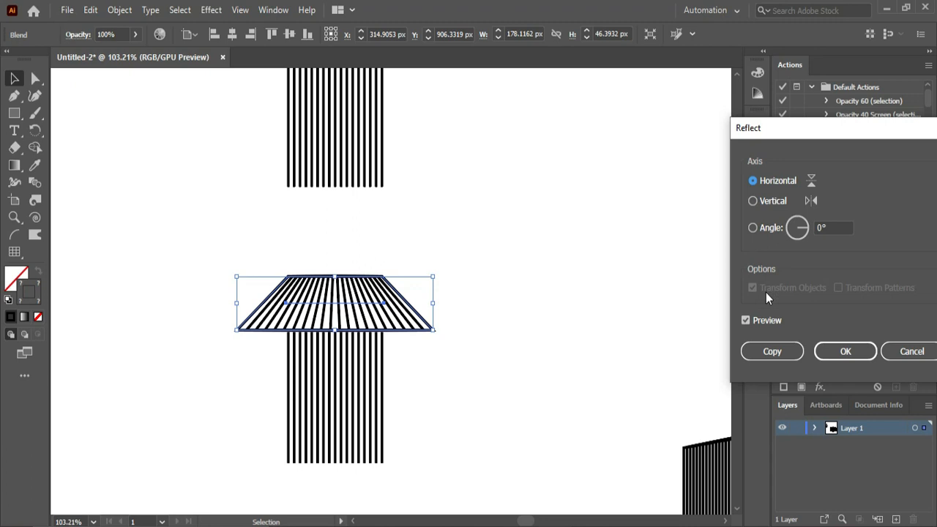
pyautogui.click(772, 353)
pyautogui.click(464, 382)
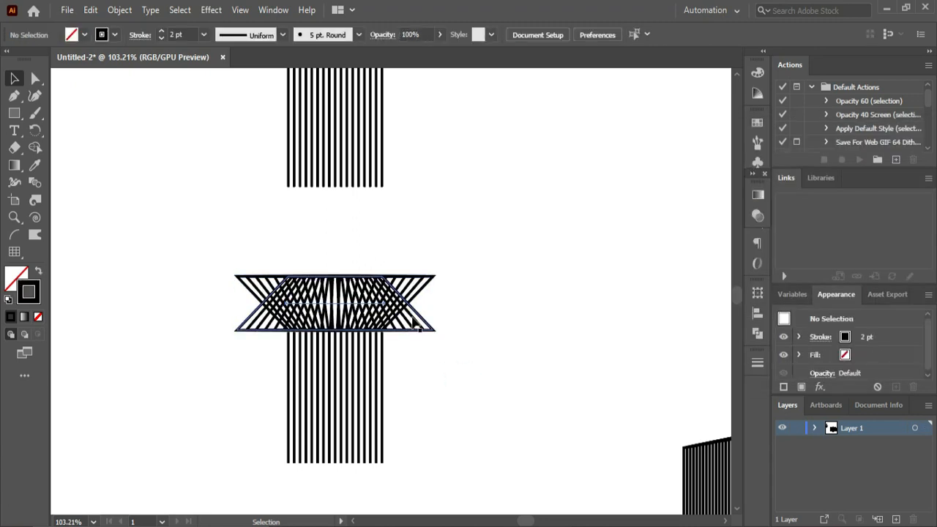
pyautogui.click(408, 305)
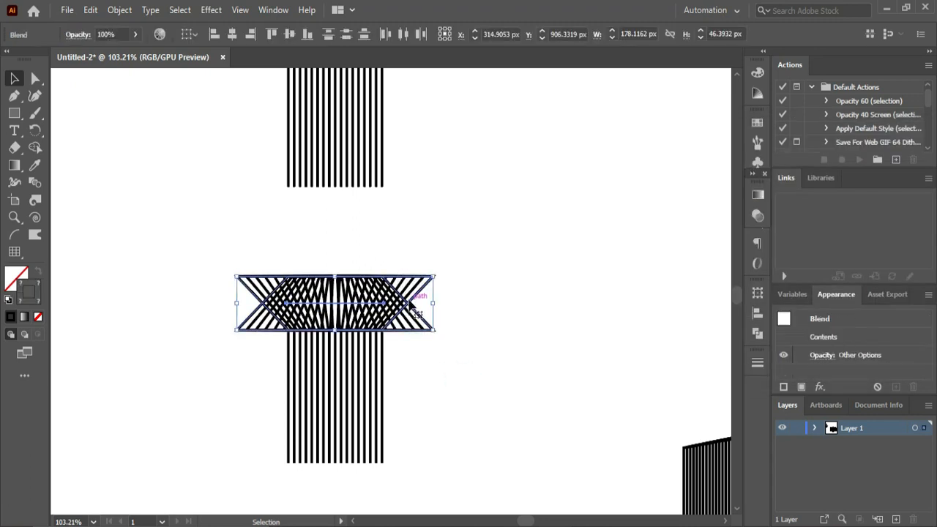
pyautogui.moveTo(409, 301); pyautogui.dragTo(399, 244)
pyautogui.hotkey('ctrl', 'z')
# - Move the flipped trapezoid up against the base of the upper line blend, leaving a gap above the lower trapezoid
pyautogui.click(448, 329)
pyautogui.moveTo(423, 303); pyautogui.dragTo(250, 178)
pyautogui.click(459, 243)
pyautogui.press('Up')
pyautogui.press('Up')
pyautogui.press('Up')
pyautogui.press('Up')
pyautogui.press('Up')
pyautogui.press('Up')
pyautogui.press('Up')
pyautogui.press('Up')
pyautogui.press('Up')
pyautogui.press('Up')
pyautogui.press('Up')
pyautogui.press('Up')
pyautogui.press('Up')
pyautogui.press('Up')
pyautogui.press('Up')
pyautogui.press('Up')
pyautogui.press('Up')
pyautogui.press('Up')
pyautogui.press('Up')
pyautogui.press('Up')
pyautogui.press('Up')
pyautogui.press('Up')
pyautogui.press('Up')
pyautogui.press('Up')
pyautogui.press('Up')
pyautogui.press('Up')
pyautogui.press('Up')
pyautogui.press('Up')
pyautogui.press('Up')
pyautogui.press('Up')
pyautogui.press('Up')
pyautogui.press('Up')
pyautogui.press('Up')
pyautogui.press('Up')
pyautogui.press('Up')
pyautogui.press('Up')
pyautogui.press('Up')
pyautogui.press('Up')
pyautogui.press('Up')
pyautogui.press('Up')
pyautogui.press('Up')
pyautogui.press('Up')
pyautogui.press('Up')
pyautogui.press('Up')
pyautogui.hotkey('ctrl', '0')
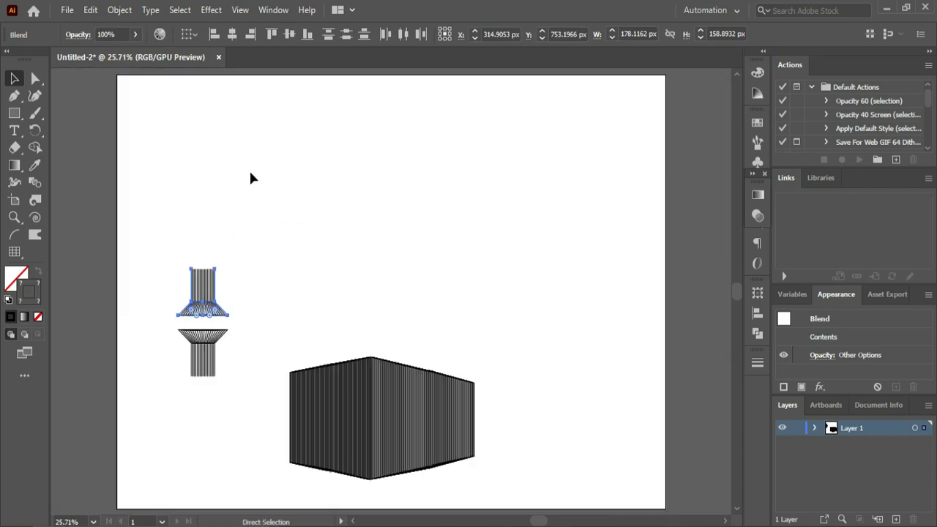
pyautogui.click(306, 276)
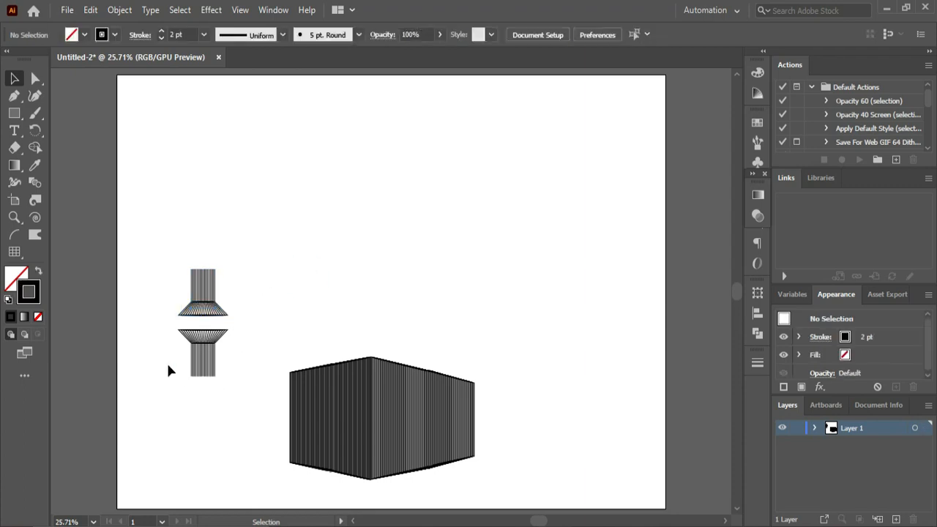
# - Lengthen the upper line blend by moving only its top anchor points upward, making a taller column section
pyautogui.click(33, 79)
pyautogui.moveTo(183, 257); pyautogui.dragTo(246, 284)
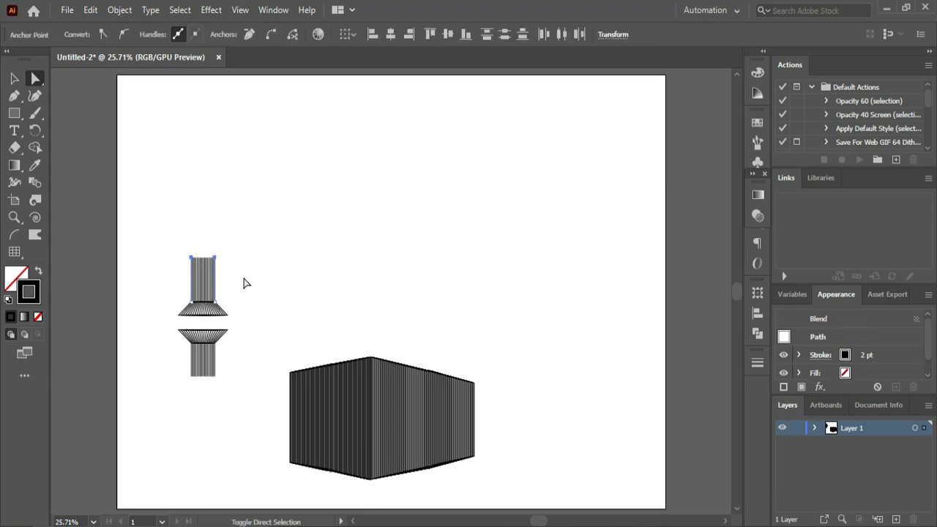
pyautogui.hotkey('shift', 'Up')
pyautogui.hotkey('shift', 'Up')
pyautogui.hotkey('shift', 'Up')
pyautogui.hotkey('shift', 'Up')
pyautogui.hotkey('shift', 'Up')
pyautogui.hotkey('shift', 'Up')
pyautogui.hotkey('shift', 'Up')
pyautogui.hotkey('shift', 'Up')
pyautogui.hotkey('shift', 'Up')
pyautogui.hotkey('shift', 'Up')
pyautogui.hotkey('shift', 'Up')
pyautogui.hotkey('shift', 'Up')
pyautogui.hotkey('shift', 'Up')
pyautogui.hotkey('shift', 'Up')
pyautogui.hotkey('shift', 'Up')
pyautogui.hotkey('shift', 'Up')
pyautogui.hotkey('shift', 'Up')
pyautogui.hotkey('shift', 'Up')
pyautogui.hotkey('shift', 'Up')
pyautogui.hotkey('shift', 'Up')
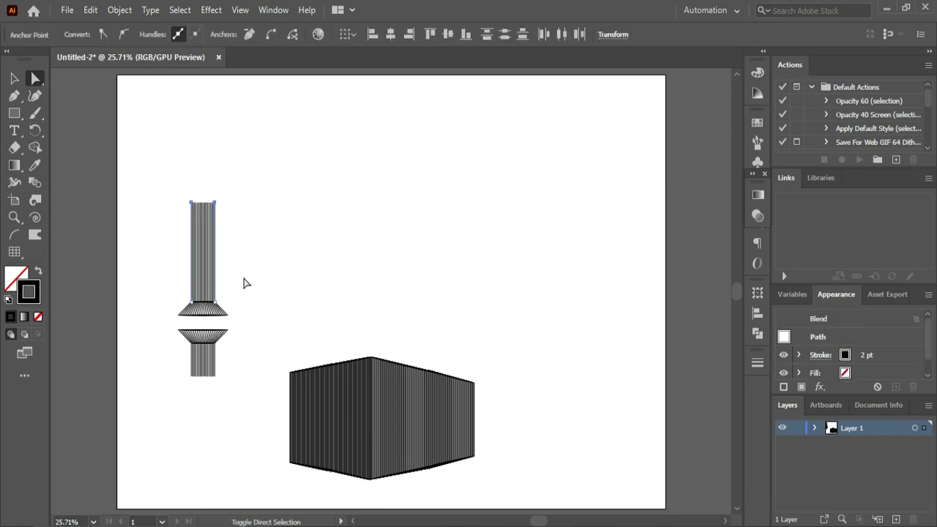
pyautogui.click(284, 301)
pyautogui.moveTo(167, 299); pyautogui.dragTo(242, 347)
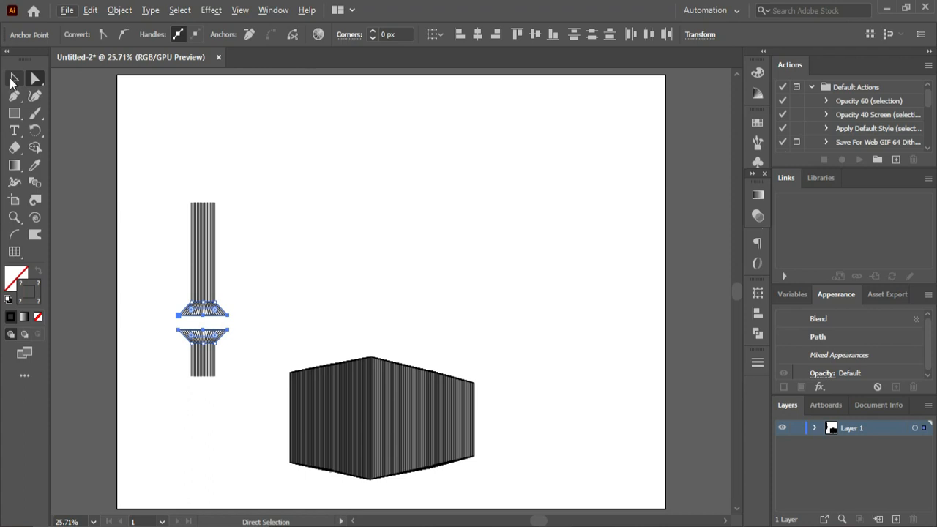
pyautogui.click(15, 77)
pyautogui.moveTo(208, 339); pyautogui.dragTo(275, 265)
pyautogui.hotkey('ctrl', 'z')
pyautogui.click(247, 317)
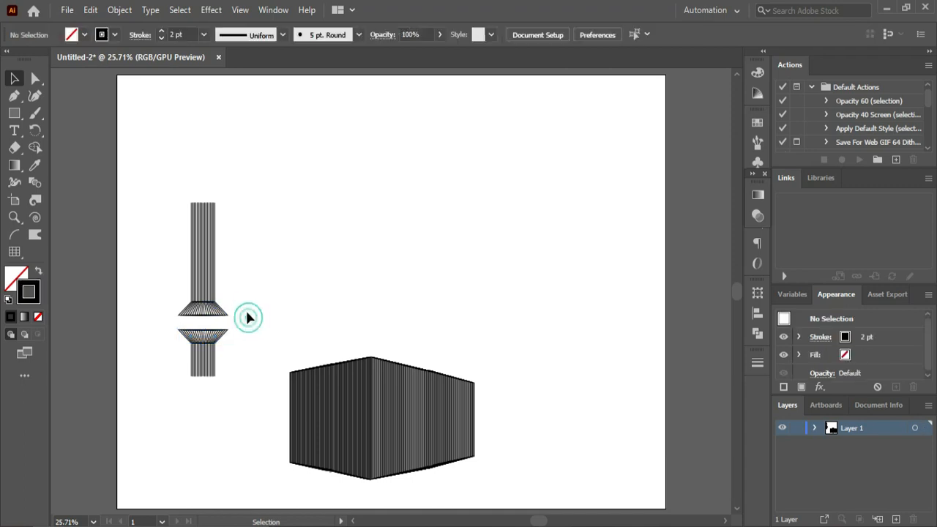
# - Place a copy of both blended trapezoids straight above, on the upper end of the tall line blend
pyautogui.click(211, 338)
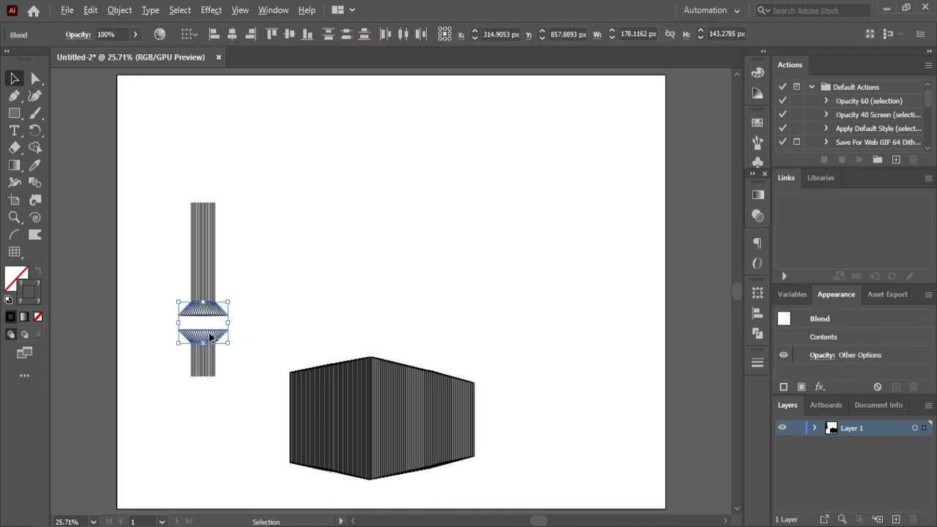
pyautogui.moveTo(210, 337); pyautogui.dragTo(211, 197)
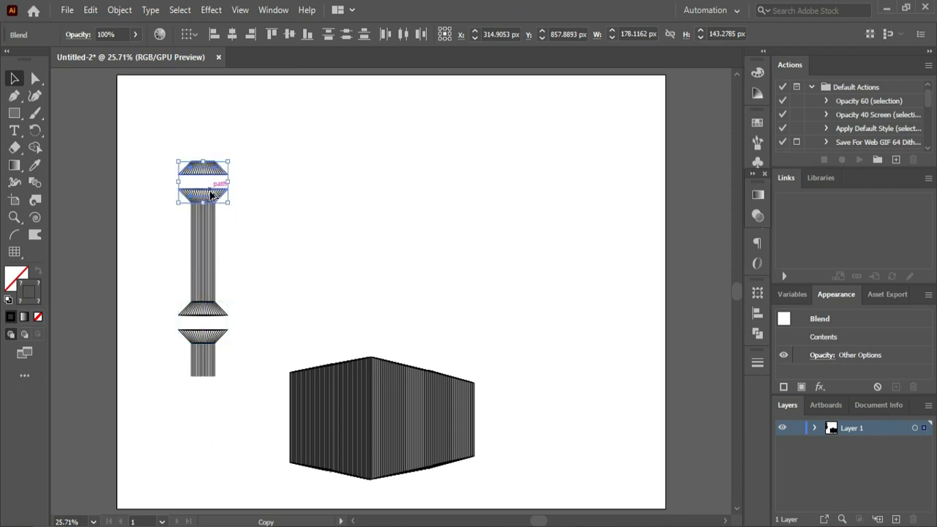
pyautogui.click(263, 289)
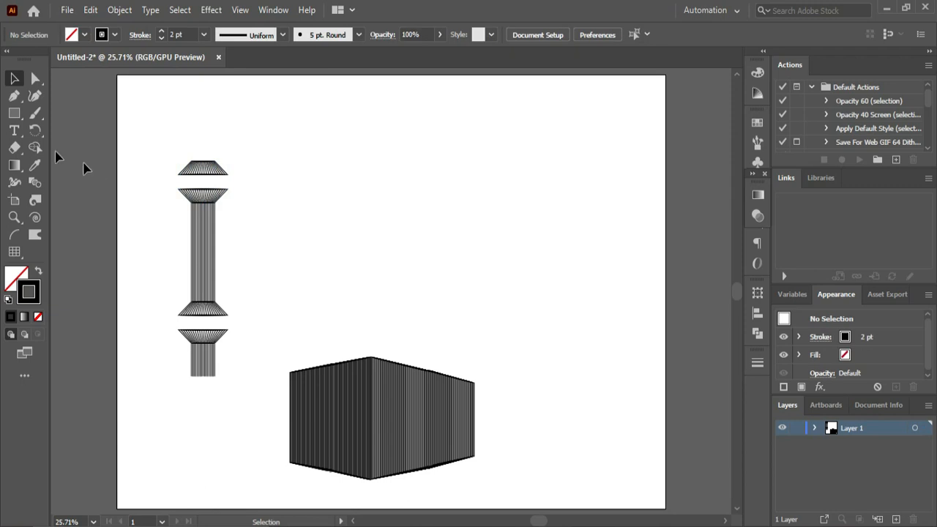
# - Draw a flat ellipse about 87 x 29 px above the topmost trapezoid, as wide as its upper edge
pyautogui.moveTo(25, 122); pyautogui.dragTo(51, 130)
pyautogui.hotkey('ctrl', 'space')
pyautogui.moveTo(165, 121); pyautogui.dragTo(363, 310)
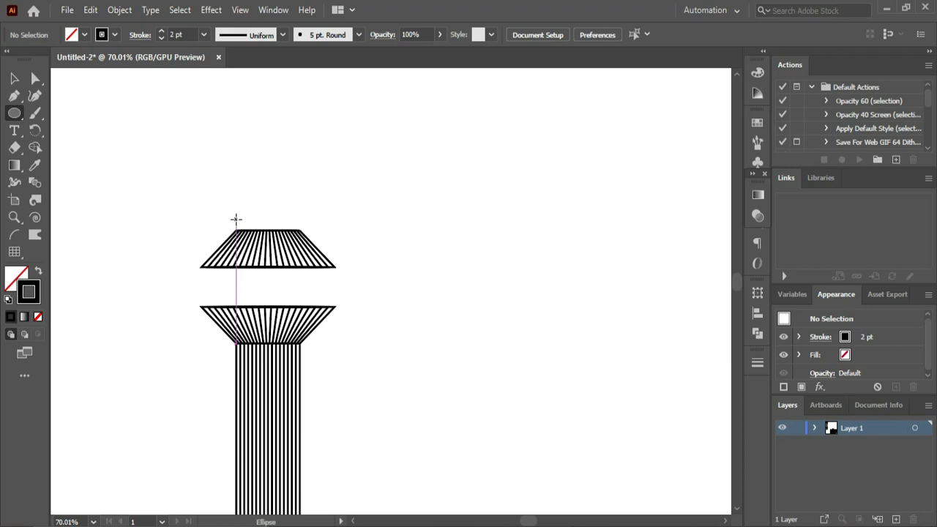
pyautogui.moveTo(236, 219); pyautogui.dragTo(302, 196)
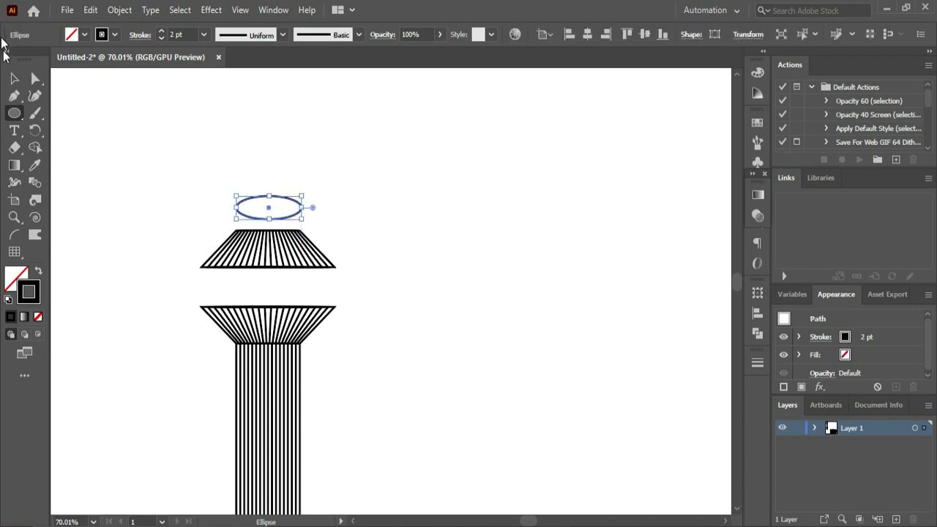
# - Delete the ellipse's right-hand anchor point and group the remaining half ellipse
pyautogui.click(35, 79)
pyautogui.click(358, 182)
pyautogui.moveTo(301, 194); pyautogui.dragTo(278, 220)
pyautogui.press('Delete')
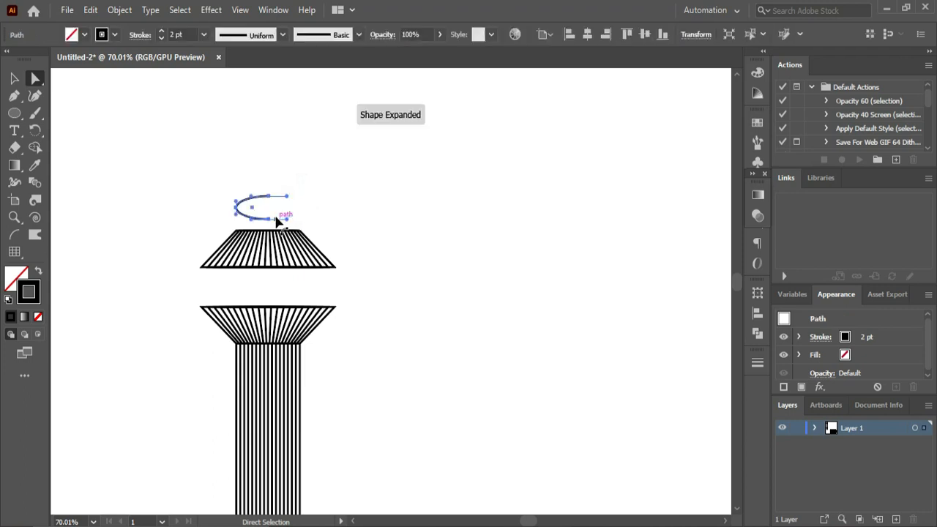
pyautogui.click(14, 78)
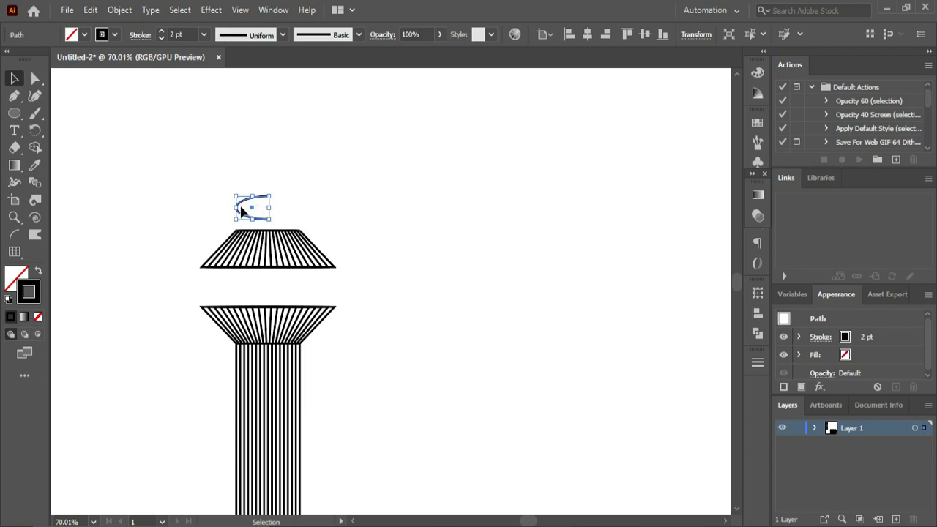
pyautogui.hotkey('ctrl', 'g')
# - Reflect a copy of the half ellipse across the vertical axis and move it right to complete the ellipse
pyautogui.rightClick(235, 206)
pyautogui.moveTo(330, 368)
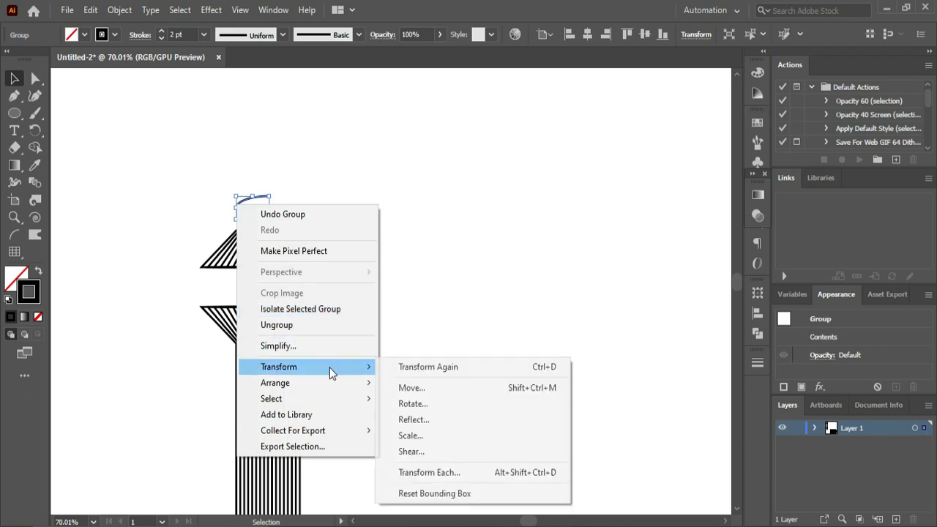
pyautogui.click(432, 419)
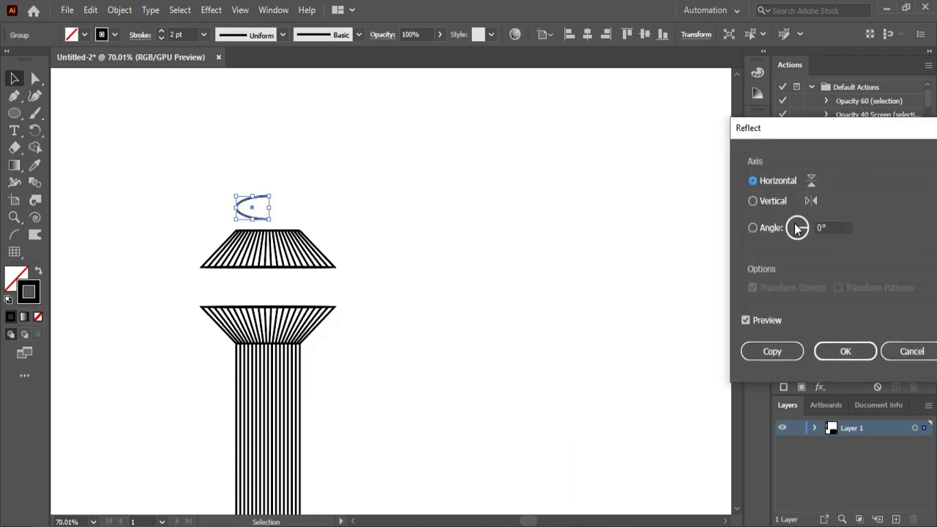
pyautogui.click(772, 200)
pyautogui.click(769, 351)
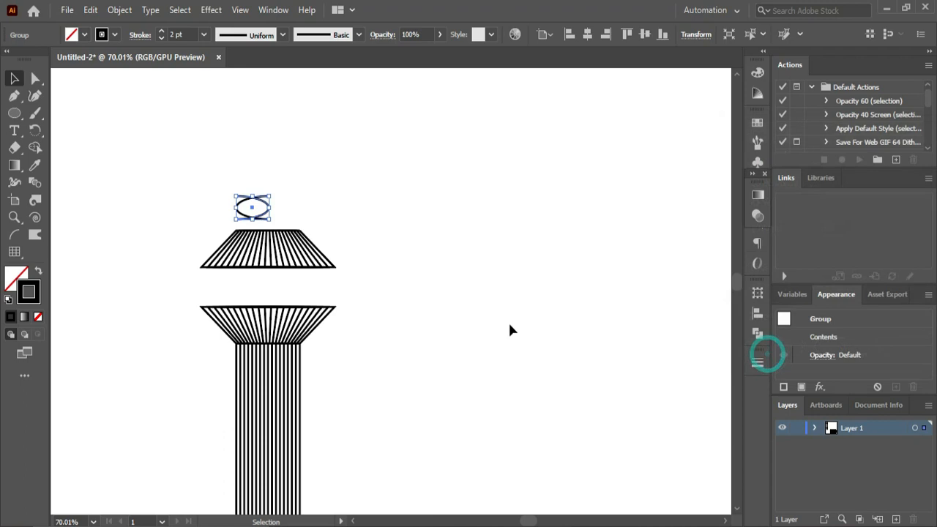
pyautogui.click(510, 330)
pyautogui.moveTo(269, 215); pyautogui.dragTo(301, 210)
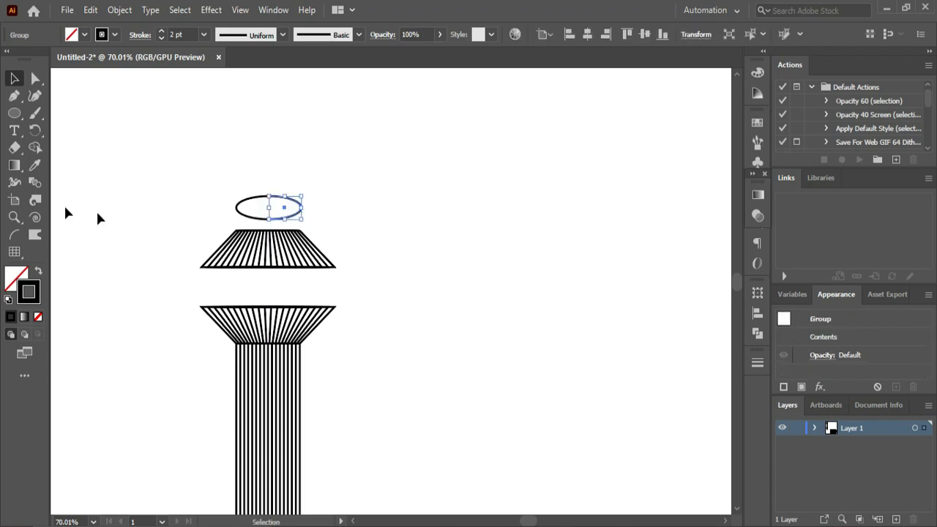
# - Blend the two ellipse halves using Specified Steps spacing with 20 steps
pyautogui.click(40, 182)
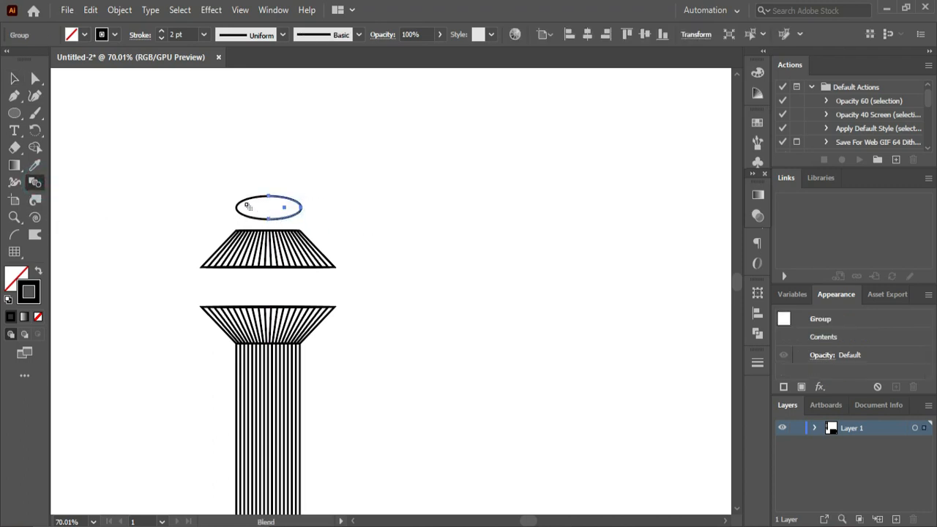
pyautogui.click(240, 208)
pyautogui.click(300, 211)
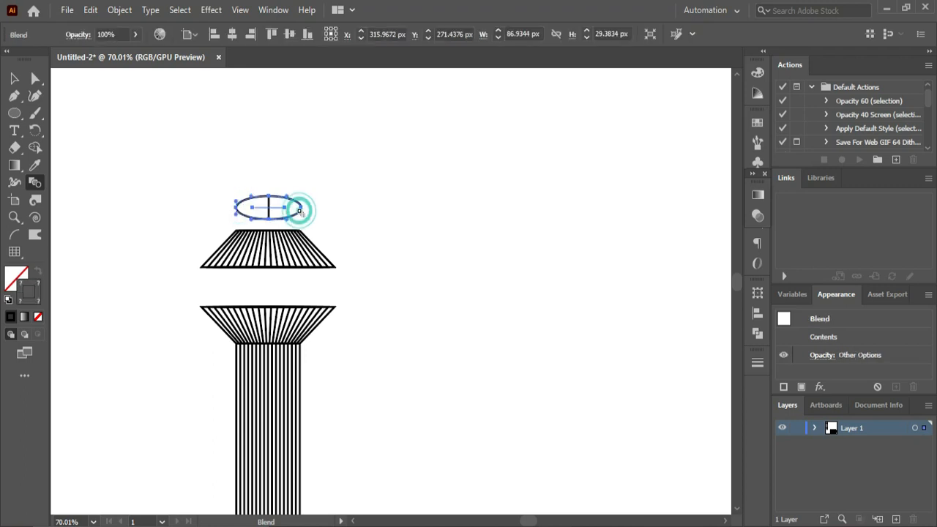
pyautogui.doubleClick(35, 183)
pyautogui.click(509, 256)
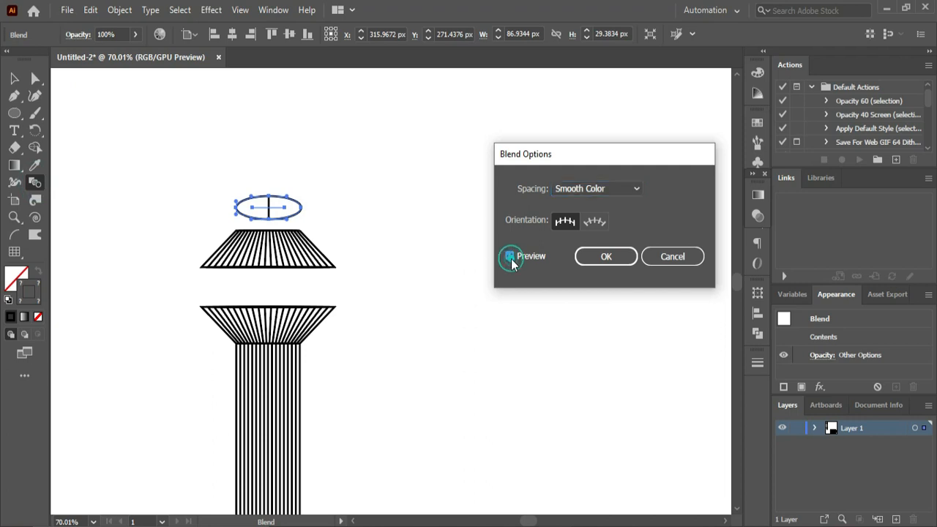
pyautogui.click(617, 189)
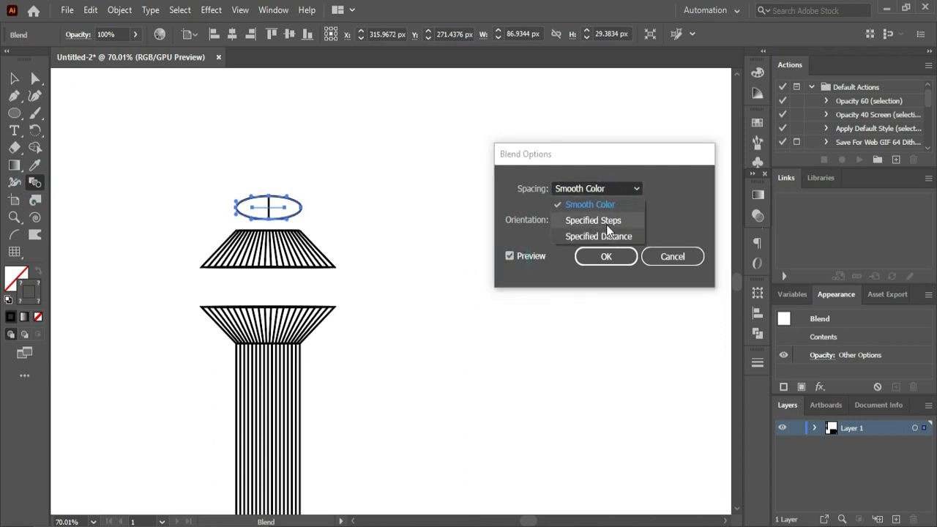
pyautogui.click(609, 230)
pyautogui.click(674, 190)
pyautogui.press('Up')
pyautogui.press('Up')
pyautogui.press('Up')
pyautogui.press('Up')
pyautogui.press('Up')
pyautogui.press('Up')
pyautogui.press('Up')
pyautogui.press('Up')
pyautogui.press('Up')
pyautogui.press('Up')
pyautogui.press('Up')
pyautogui.press('Up')
pyautogui.press('Up')
pyautogui.press('Up')
pyautogui.press('Up')
pyautogui.press('Up')
pyautogui.press('Up')
pyautogui.press('Up')
pyautogui.press('Up')
pyautogui.press('Up')
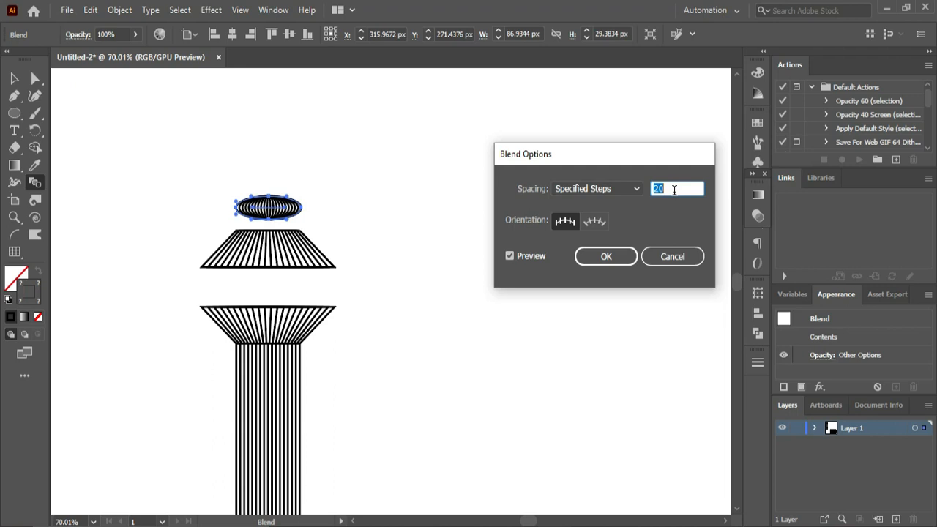
pyautogui.click(606, 256)
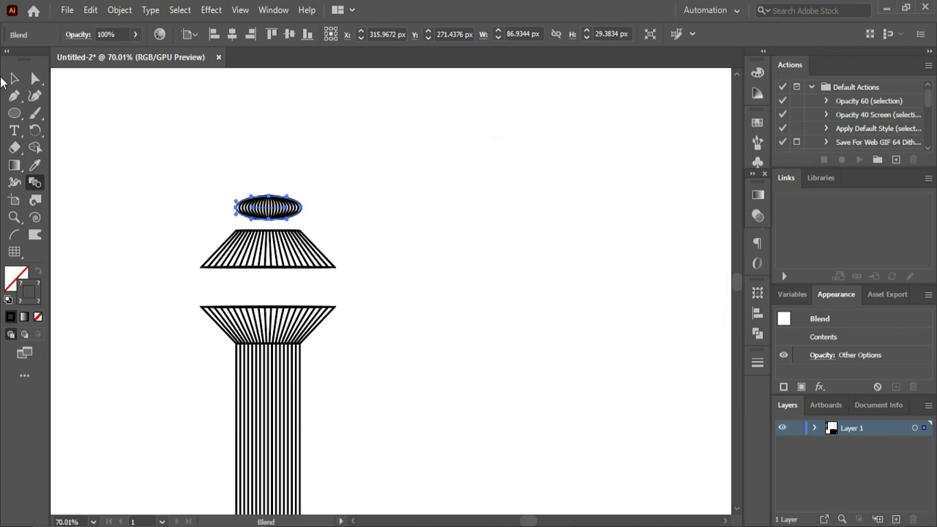
# - Move the blended ellipse down so it rests on the upper edge of the topmost trapezoid
pyautogui.click(14, 78)
pyautogui.click(378, 199)
pyautogui.moveTo(272, 208); pyautogui.dragTo(276, 217)
pyautogui.click(429, 197)
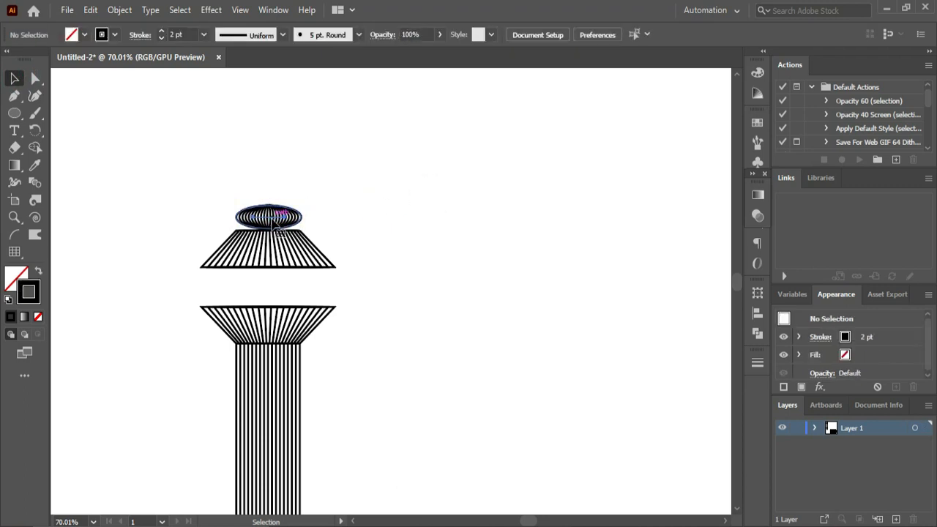
# - Duplicate the blended ellipse, scale the copy smaller and stack it centred directly on top of the original
pyautogui.click(271, 218)
pyautogui.moveTo(271, 218); pyautogui.dragTo(294, 188)
pyautogui.click(324, 195)
pyautogui.click(271, 199)
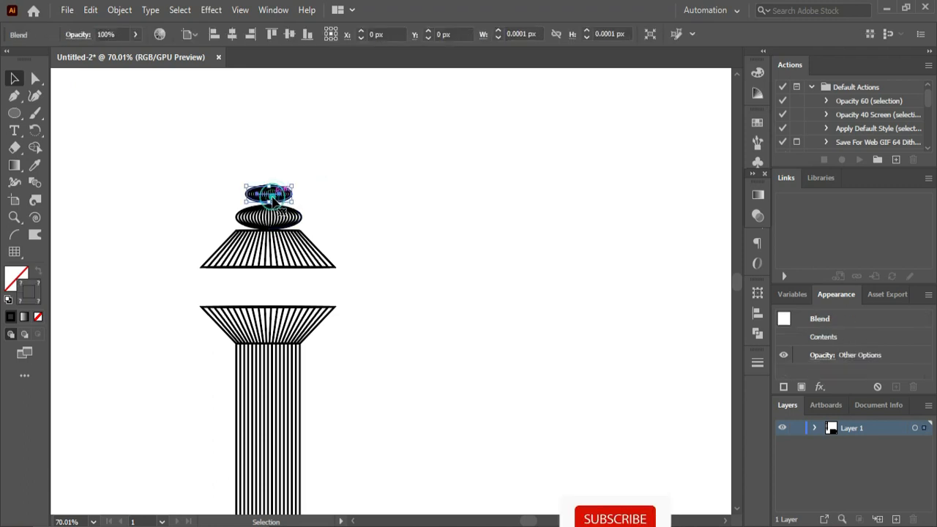
pyautogui.click(366, 181)
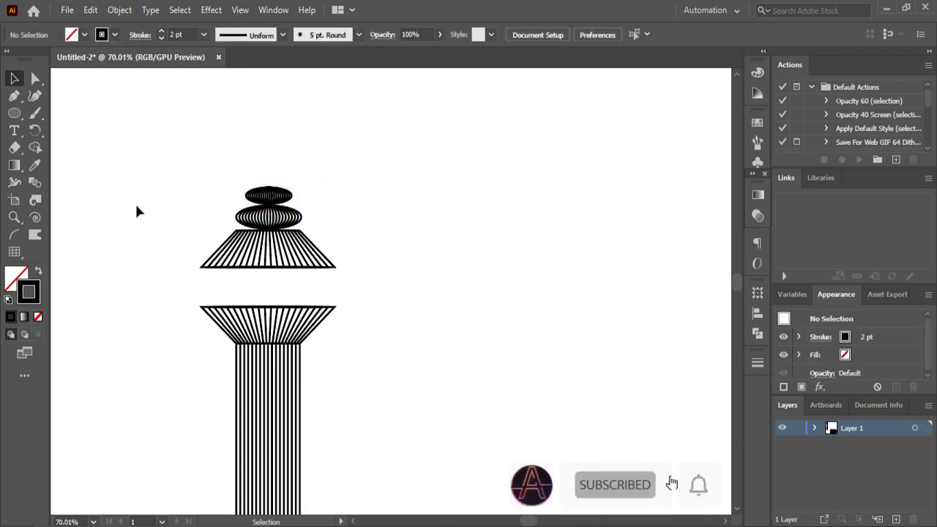
# - Draw an open half triangle about 51 px tall with the Pen tool above the small ellipse and group it
pyautogui.click(14, 95)
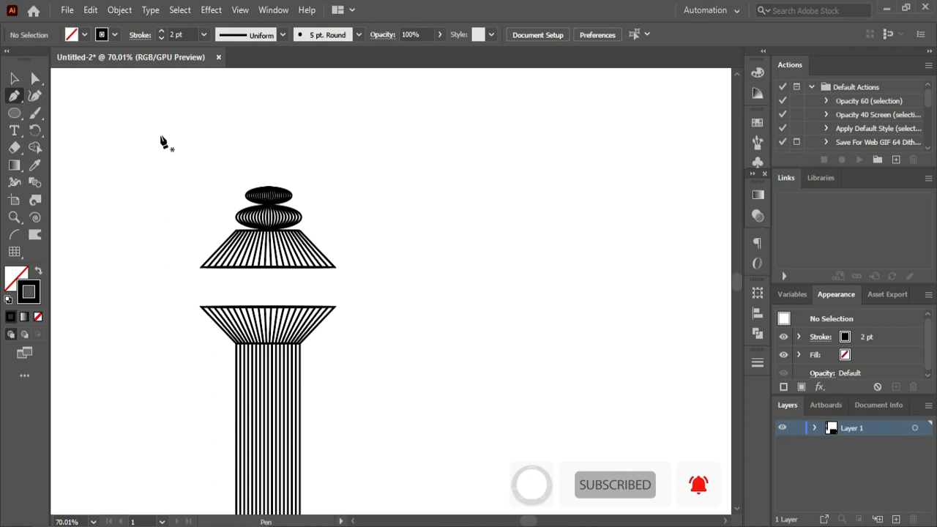
pyautogui.click(14, 113)
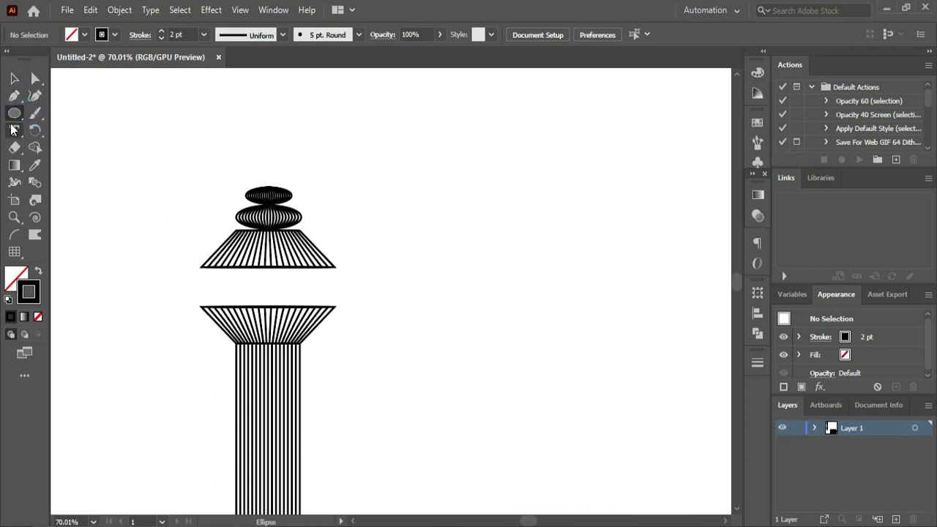
pyautogui.click(14, 96)
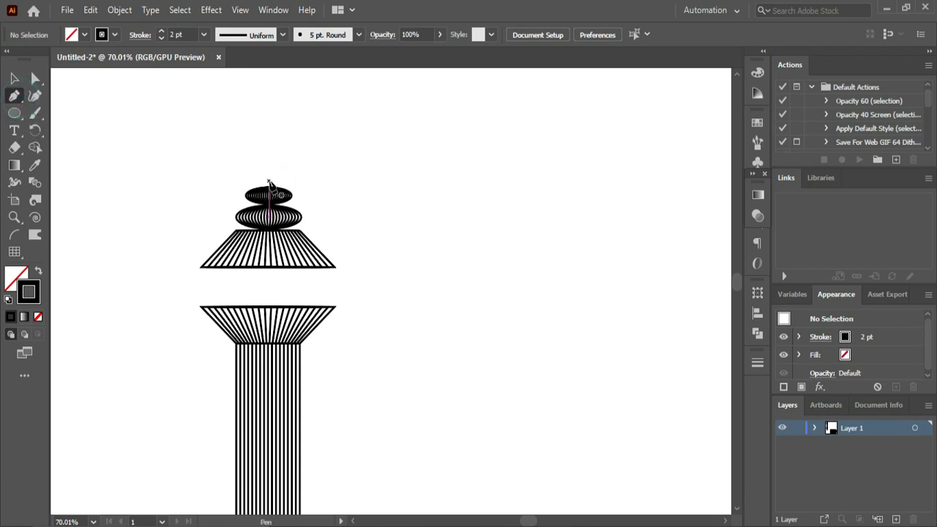
pyautogui.moveTo(268, 179); pyautogui.dragTo(251, 178)
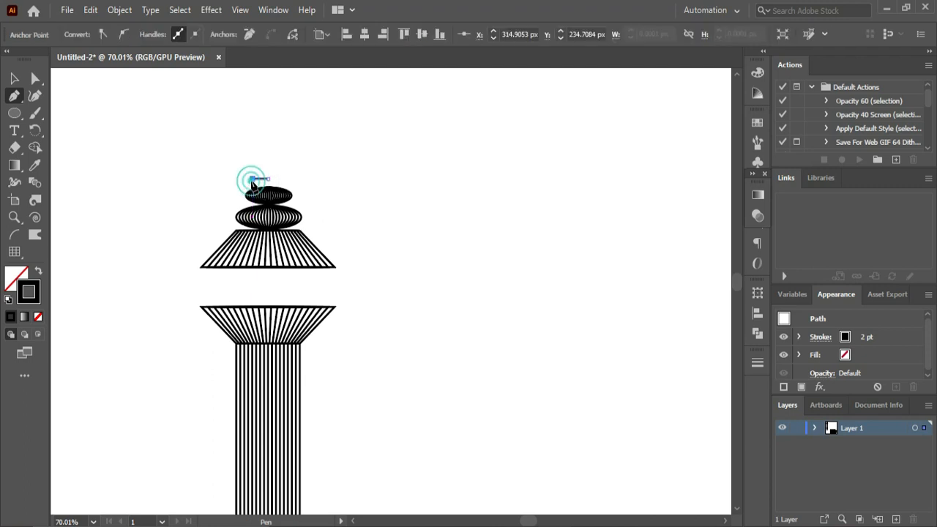
pyautogui.click(268, 138)
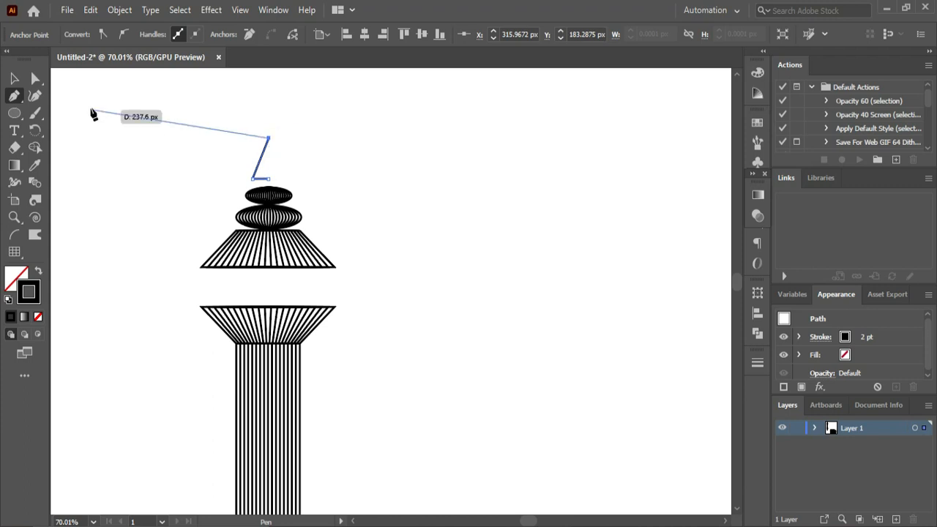
pyautogui.click(20, 93)
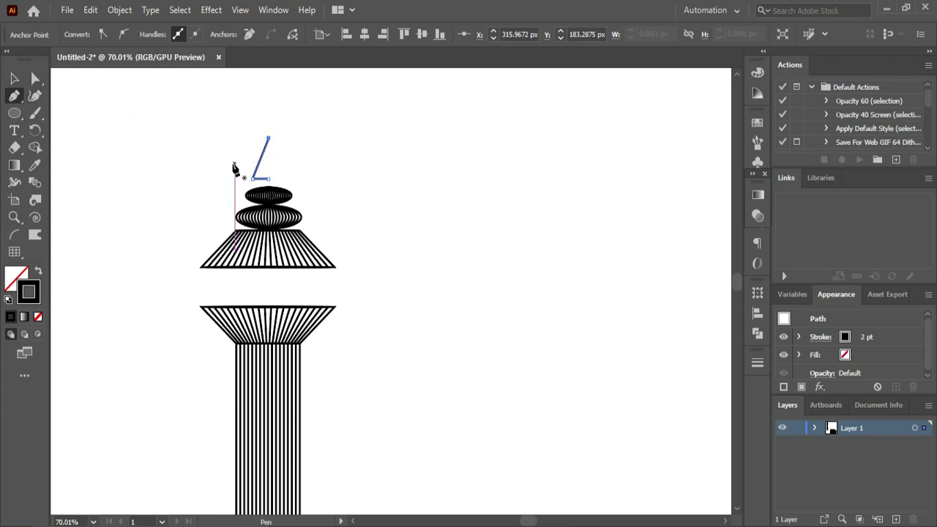
pyautogui.hotkey('ctrl', 'g')
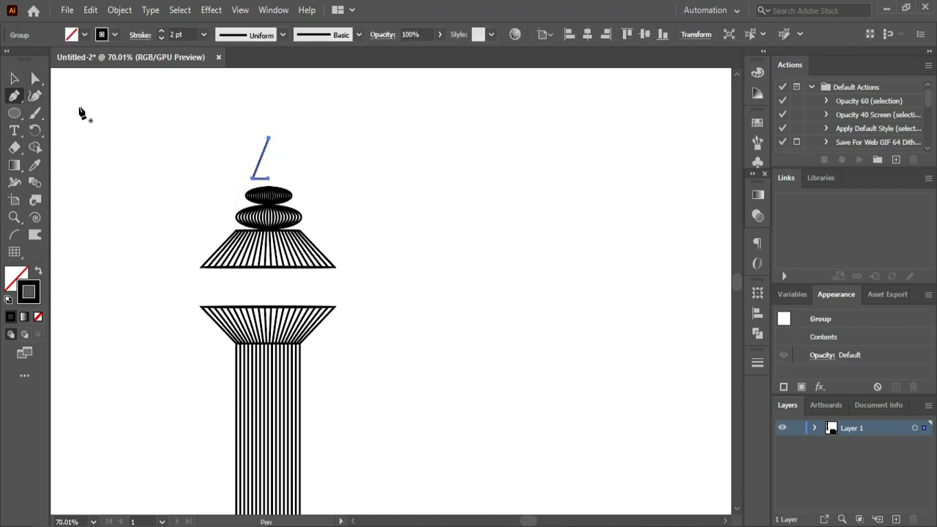
# - Reflect a copy of the half triangle across the vertical axis and move it right to complete the triangle
pyautogui.click(20, 78)
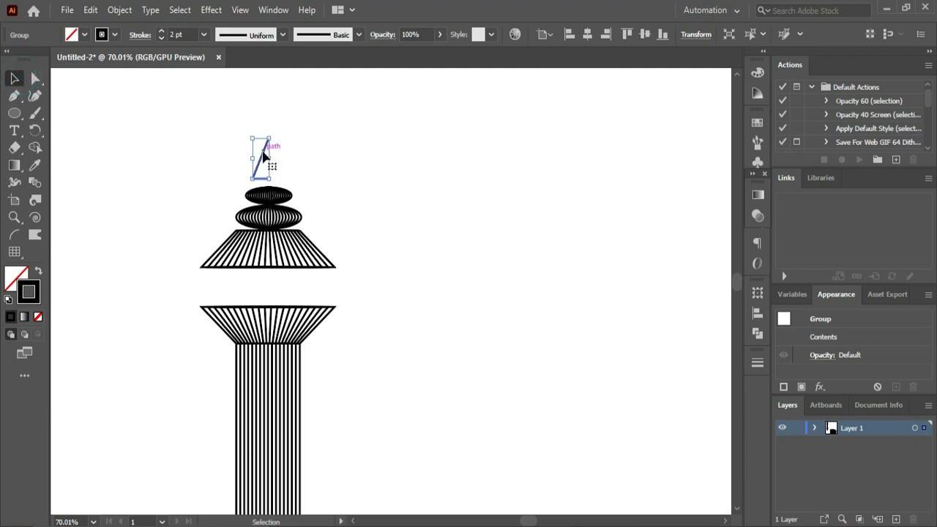
pyautogui.rightClick(263, 152)
pyautogui.moveTo(351, 317)
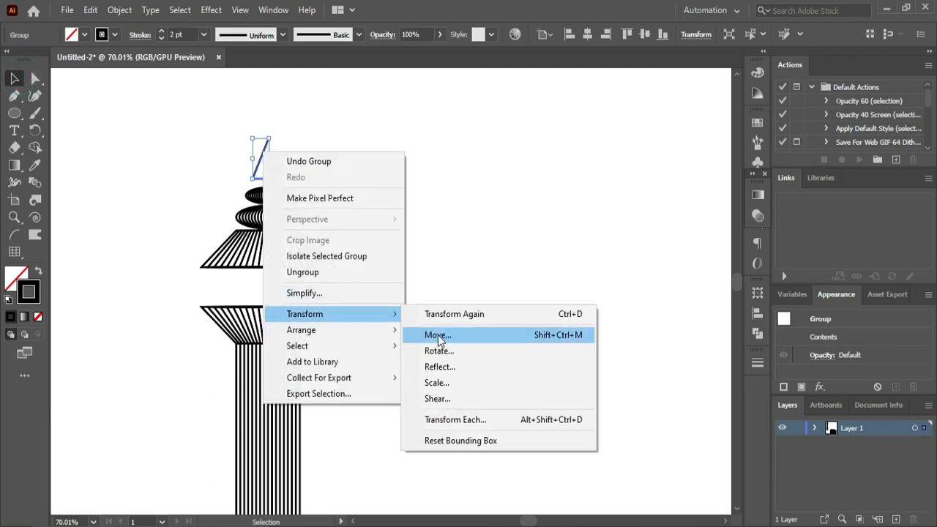
pyautogui.click(440, 367)
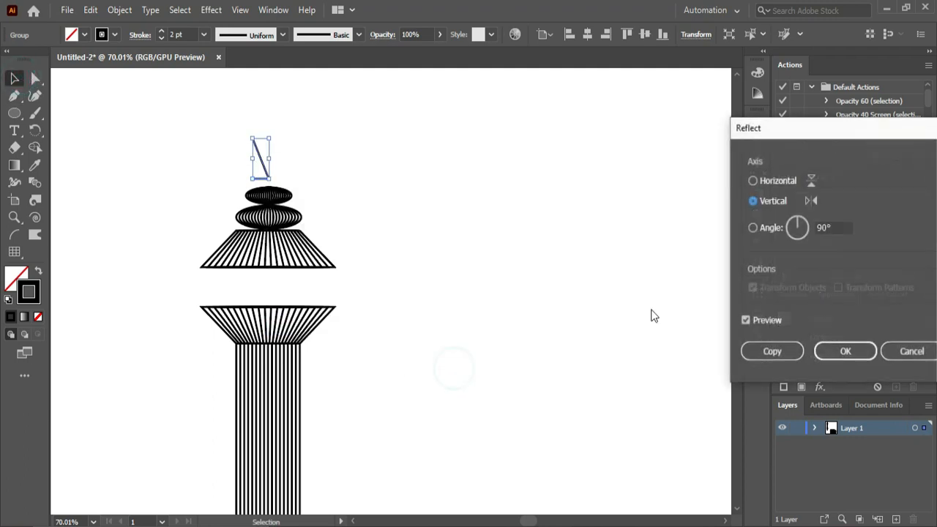
pyautogui.click(794, 348)
pyautogui.click(396, 294)
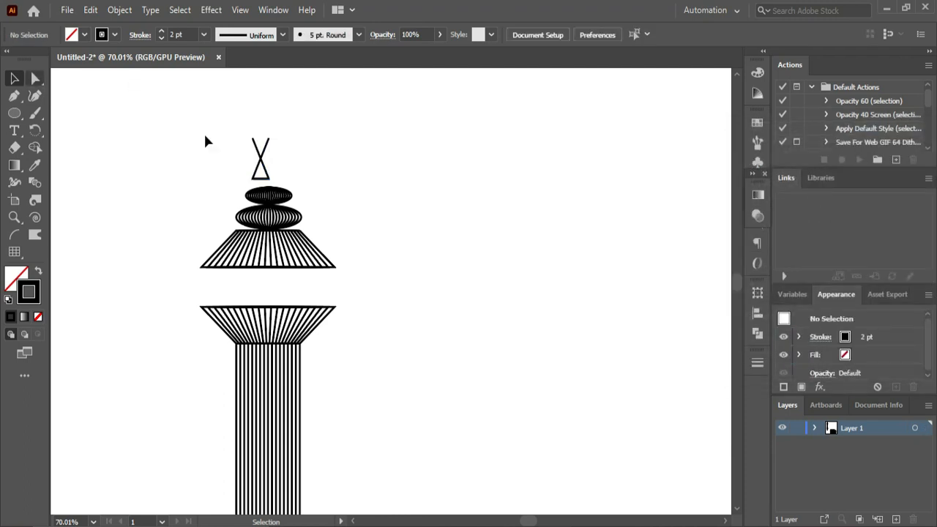
pyautogui.moveTo(268, 175); pyautogui.dragTo(282, 174)
pyautogui.click(226, 172)
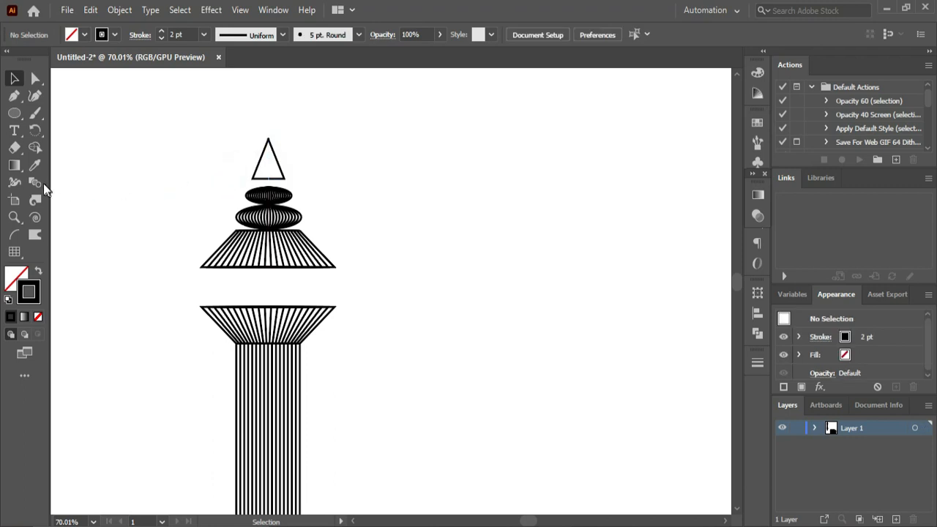
# - Blend the two triangle halves using Specified Steps spacing with the preview on
pyautogui.click(36, 183)
pyautogui.click(256, 170)
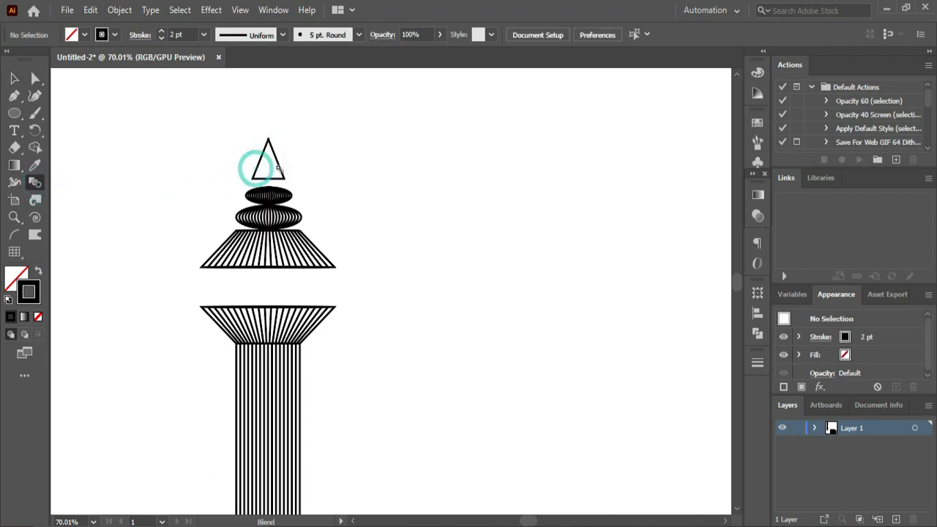
pyautogui.click(280, 169)
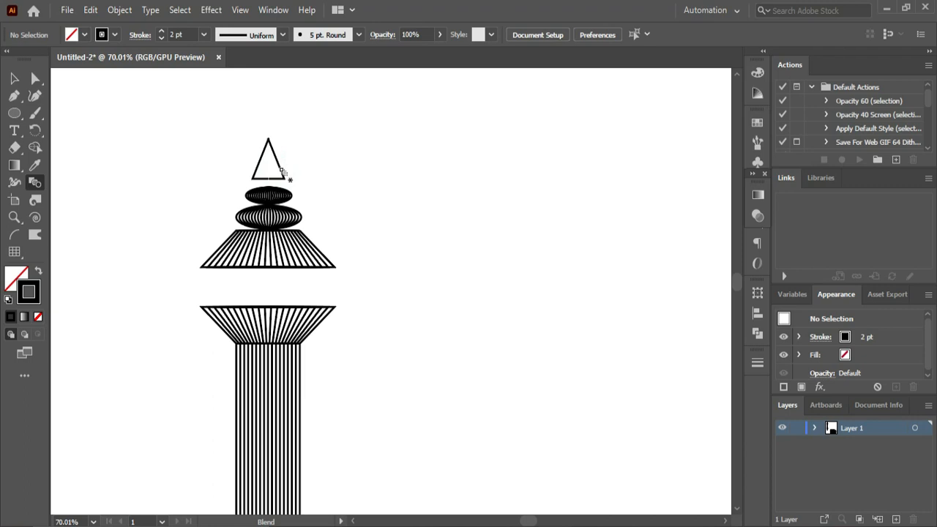
pyautogui.click(260, 169)
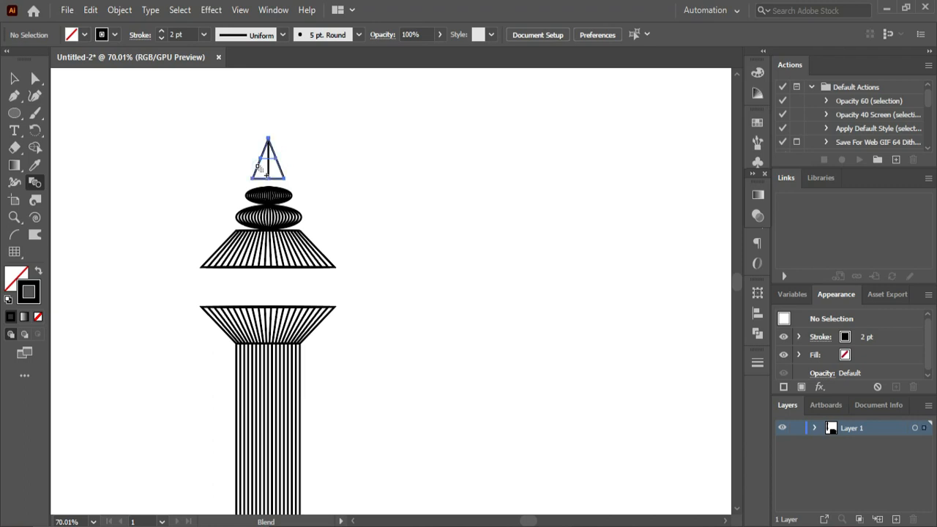
pyautogui.doubleClick(36, 183)
pyautogui.click(526, 255)
pyautogui.click(605, 187)
pyautogui.click(597, 219)
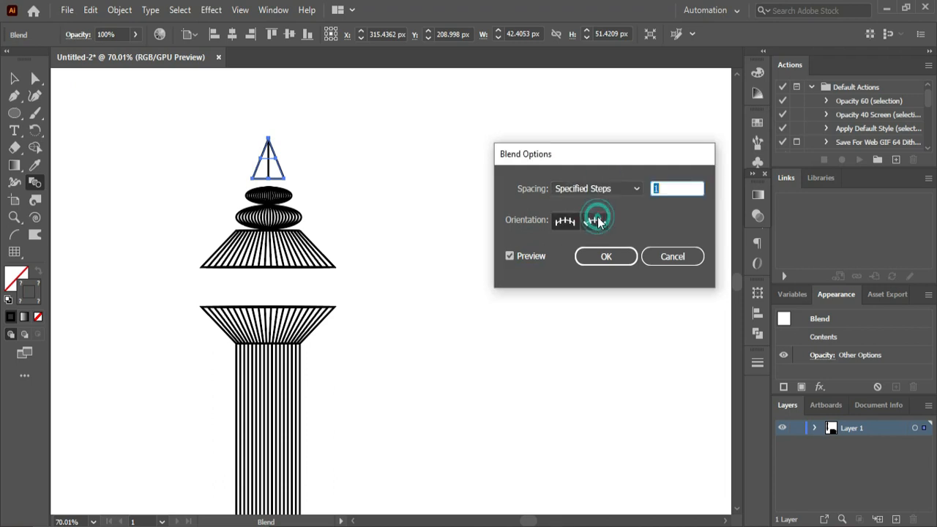
pyautogui.press('Down')
pyautogui.press('Down')
pyautogui.press('Down')
pyautogui.press('Down')
pyautogui.press('Down')
pyautogui.press('Down')
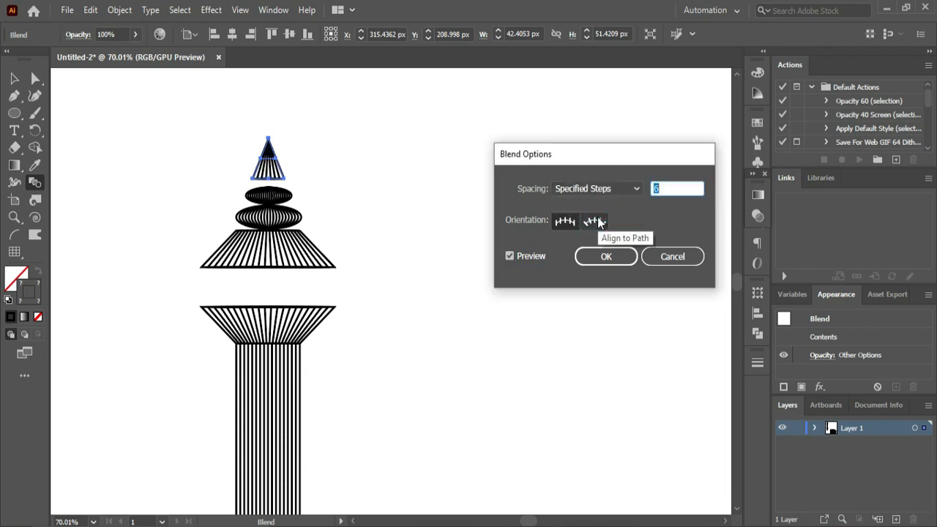
pyautogui.press('Up')
pyautogui.click(610, 257)
# - Stretch the blended triangle taller and move it down so it rests on the small ellipse as a spire
pyautogui.click(15, 79)
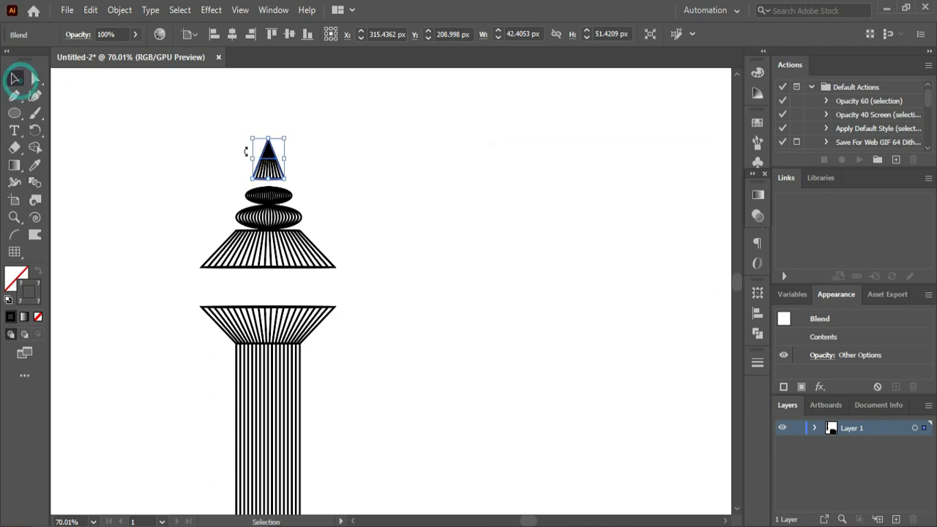
pyautogui.moveTo(268, 137); pyautogui.dragTo(268, 117)
pyautogui.moveTo(286, 149); pyautogui.dragTo(272, 174)
pyautogui.click(318, 159)
pyautogui.click(341, 182)
# - Draw a half arch about 36 px tall with the Pen tool at the left of the gap between the upper trapezoids and group it
pyautogui.hotkey('ctrl', '0')
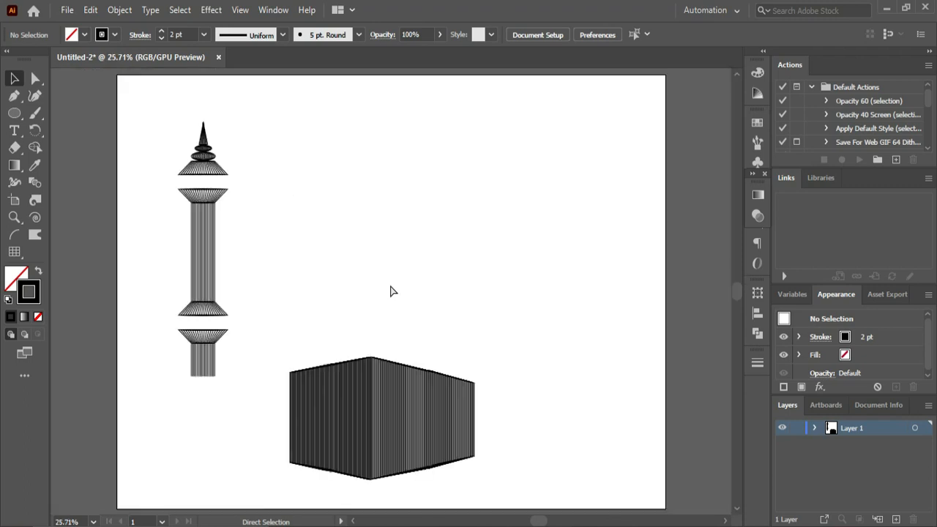
pyautogui.hotkey('ctrl', 'space')
pyautogui.moveTo(159, 163); pyautogui.dragTo(388, 407)
pyautogui.click(14, 95)
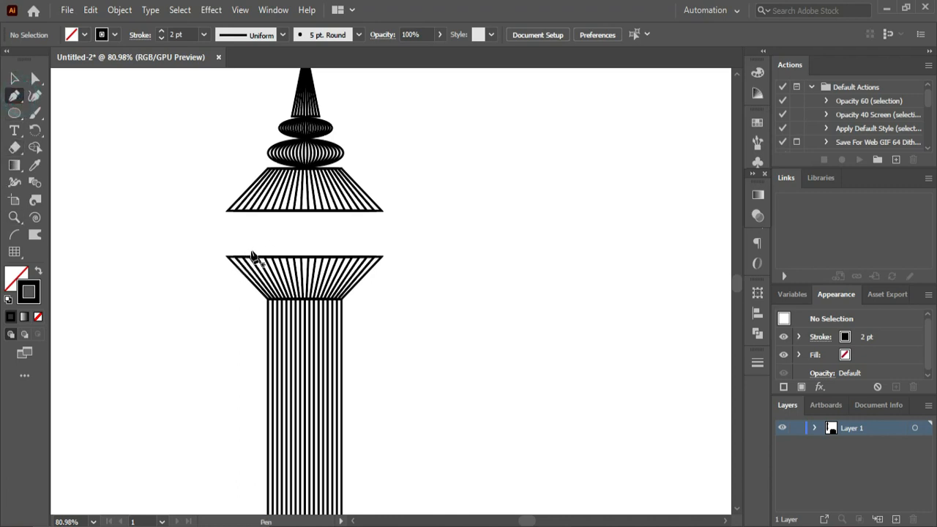
pyautogui.moveTo(241, 251); pyautogui.dragTo(229, 254)
pyautogui.hotkey('ctrl', 'z')
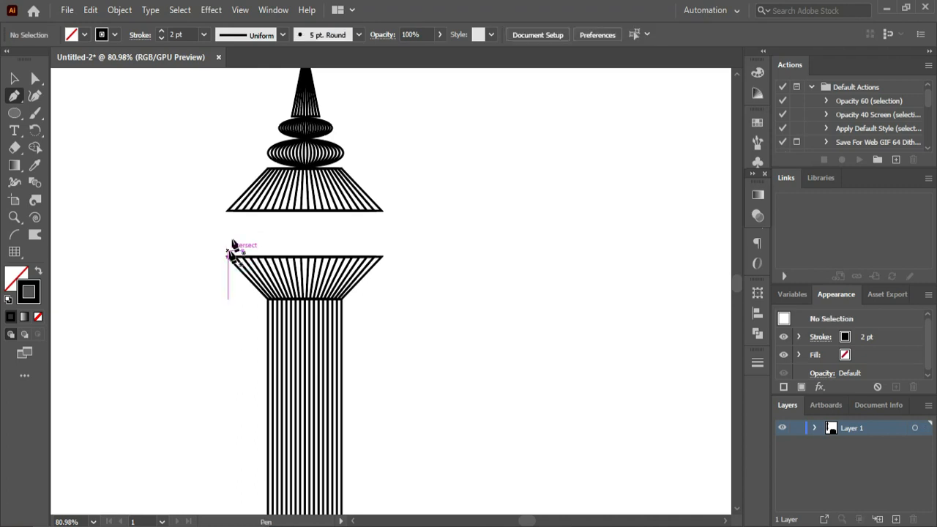
pyautogui.moveTo(247, 218); pyautogui.dragTo(233, 238)
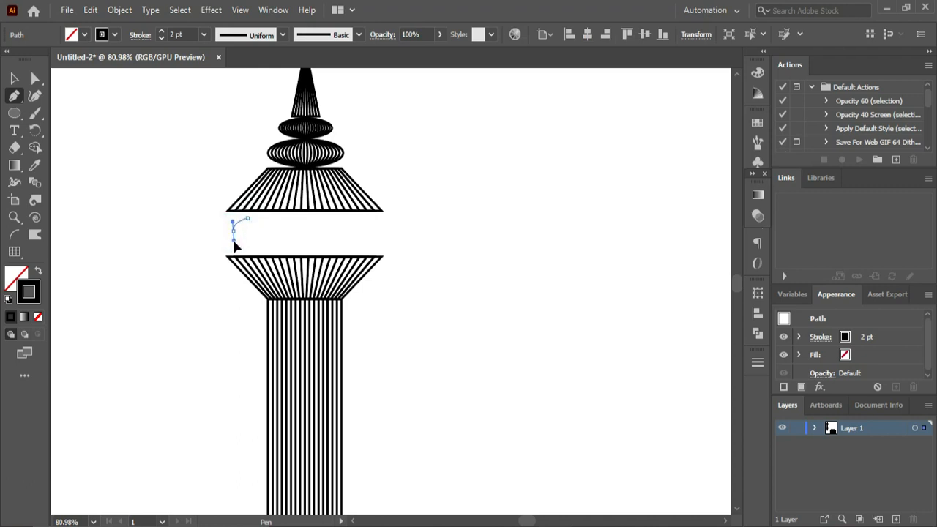
pyautogui.moveTo(235, 247); pyautogui.dragTo(233, 251)
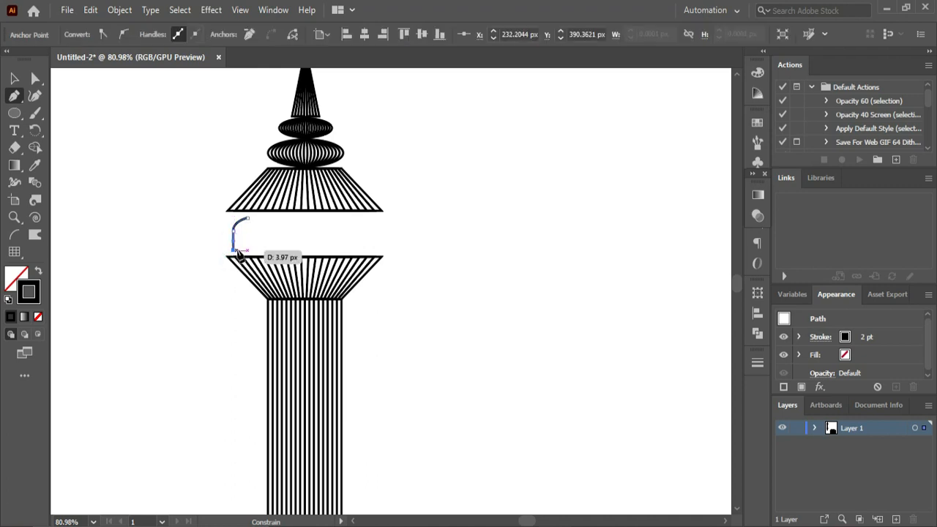
pyautogui.click(248, 252)
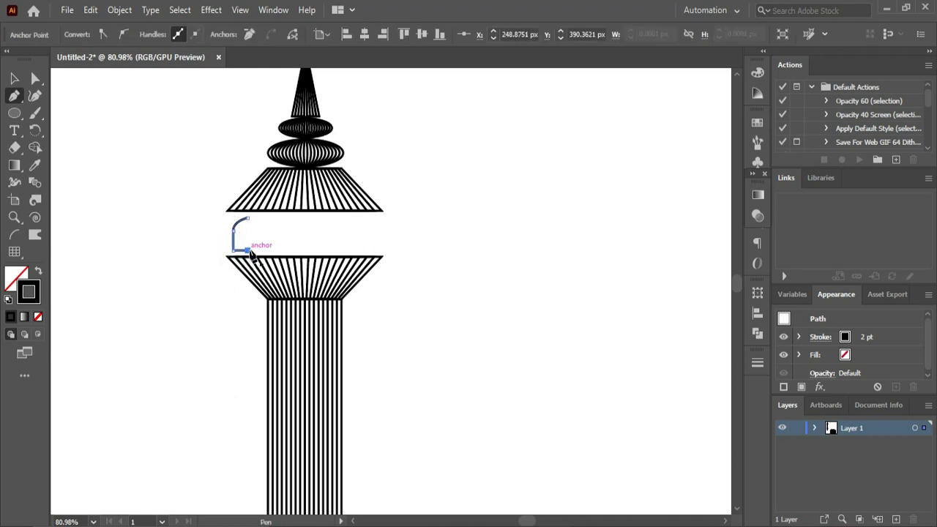
pyautogui.moveTo(249, 254); pyautogui.dragTo(177, 214)
pyautogui.click(15, 78)
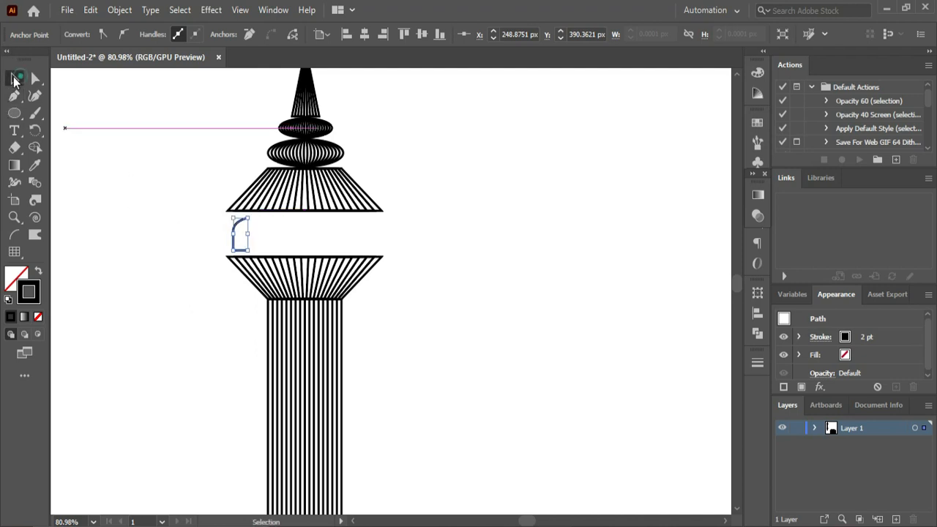
pyautogui.hotkey('ctrl', 'g')
# - Reflect a copy of the half arch across the vertical axis and move it right to complete the arch
pyautogui.rightClick(236, 233)
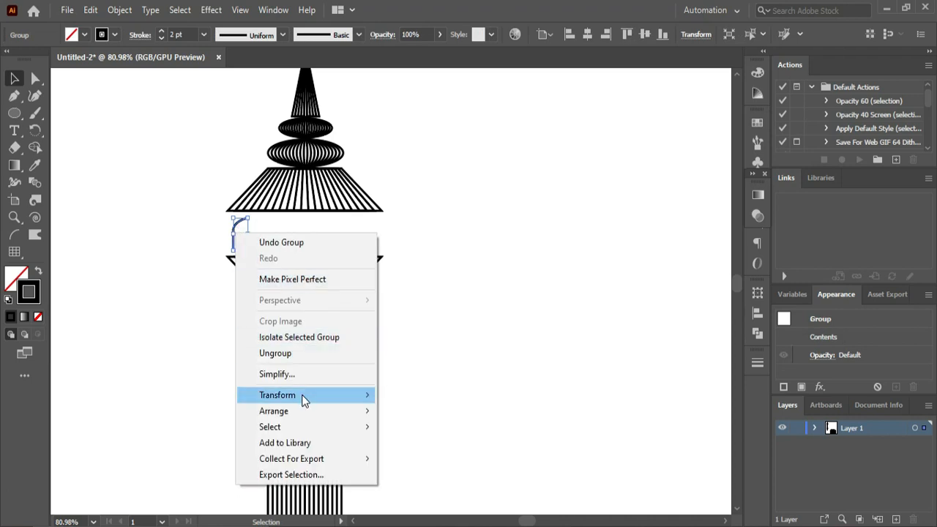
pyautogui.moveTo(302, 394)
pyautogui.click(419, 454)
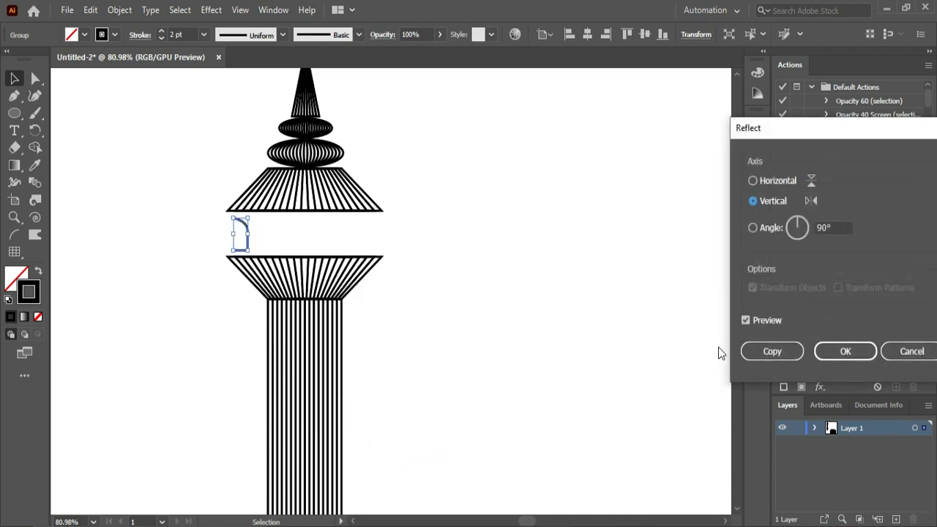
pyautogui.click(765, 351)
pyautogui.click(364, 305)
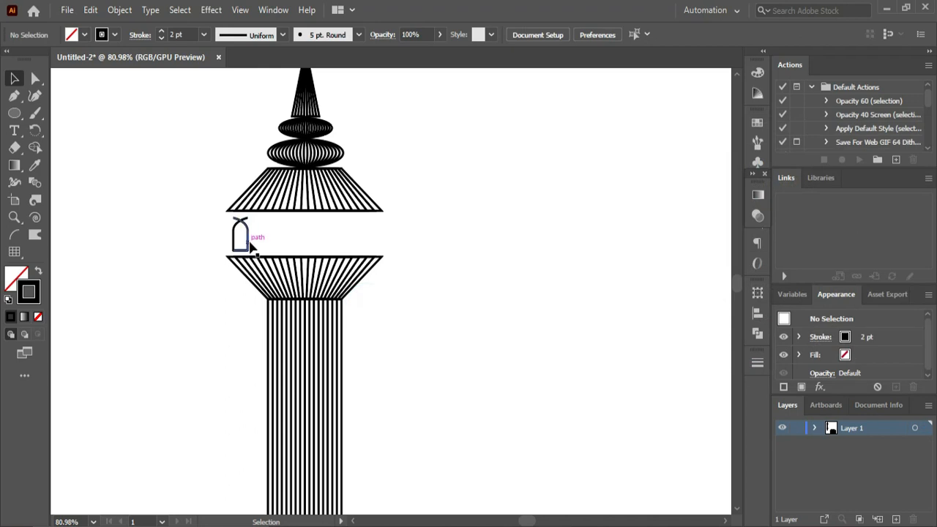
pyautogui.moveTo(249, 248); pyautogui.dragTo(262, 247)
pyautogui.click(171, 230)
# - Blend the left half arch with its mirrored right half in the gap between the upper trapezoids
pyautogui.click(34, 182)
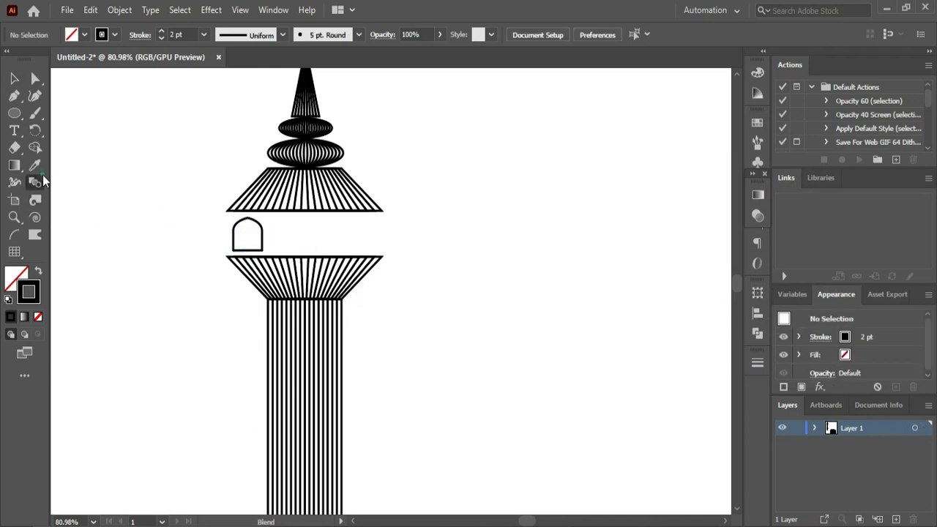
pyautogui.click(233, 242)
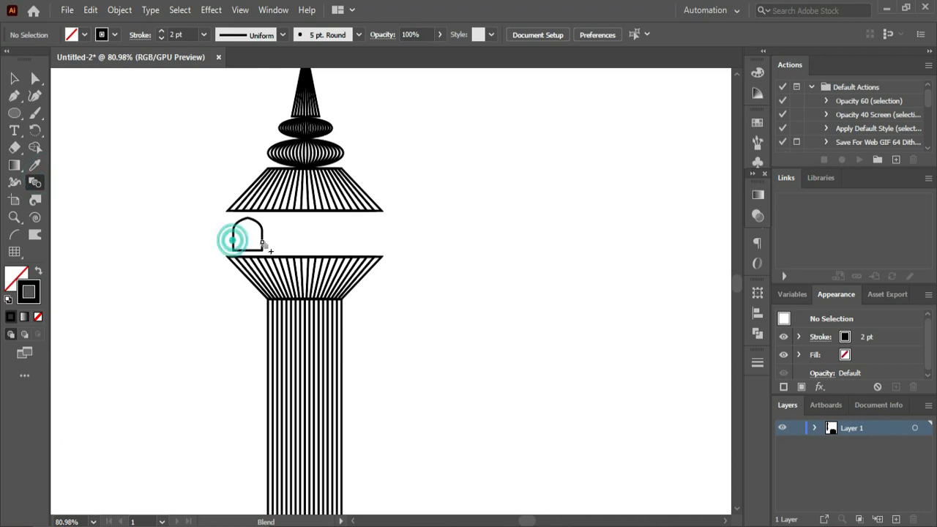
pyautogui.click(260, 243)
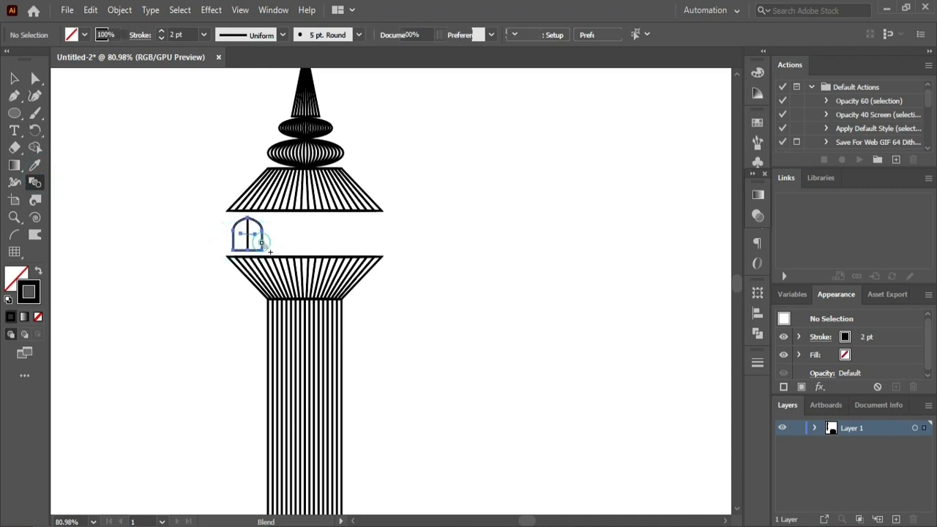
# - Set the arch blend's spacing to 6 Specified Steps with the preview on
pyautogui.doubleClick(34, 182)
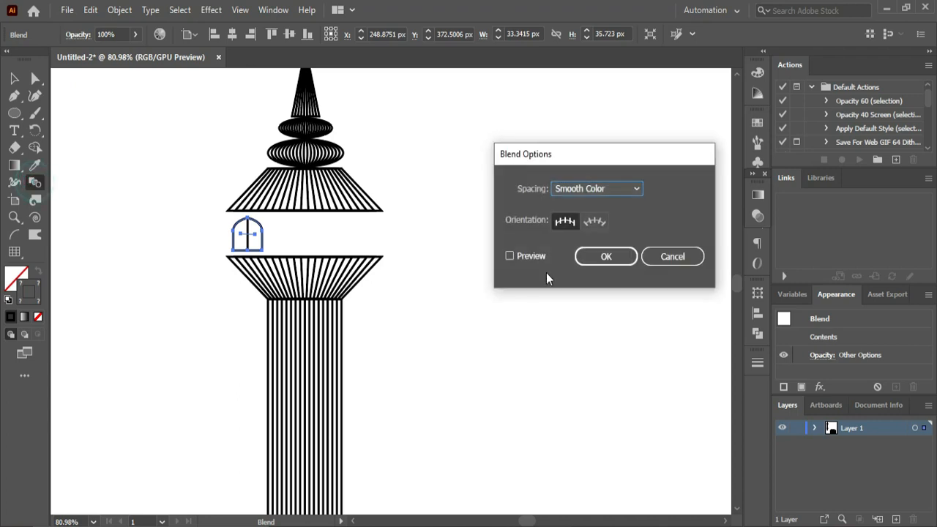
pyautogui.click(525, 255)
pyautogui.click(590, 191)
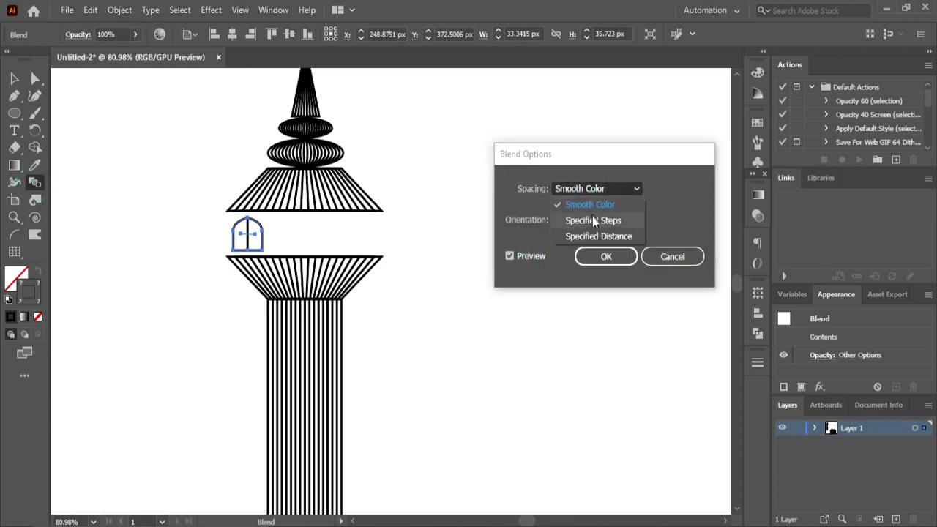
pyautogui.click(592, 218)
pyautogui.press('Up')
pyautogui.press('Up')
pyautogui.press('Up')
pyautogui.press('Up')
pyautogui.press('Up')
pyautogui.press('Up')
pyautogui.press('Up')
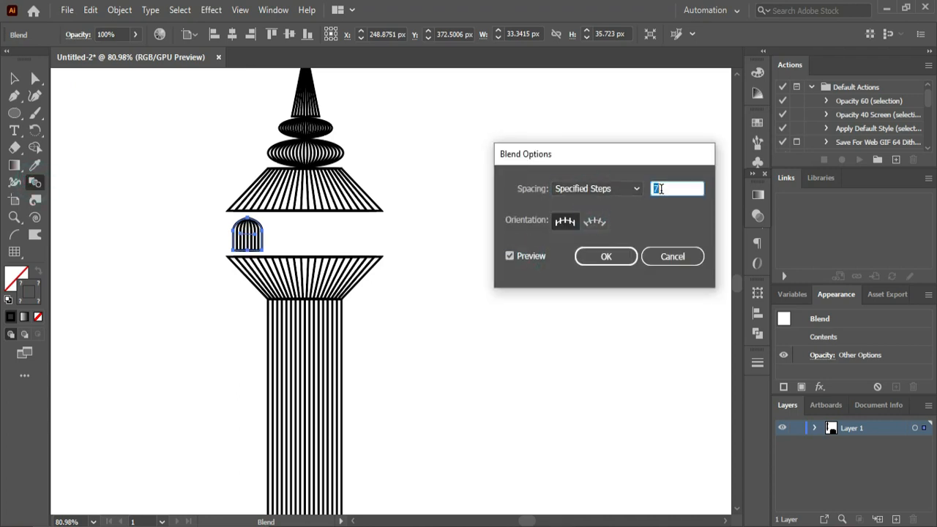
pyautogui.press('Down')
pyautogui.press('Down')
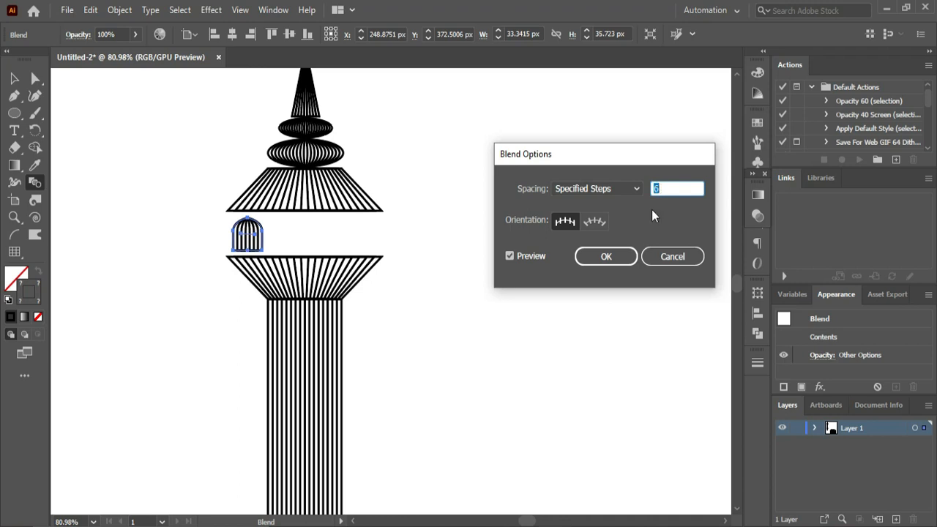
pyautogui.click(601, 261)
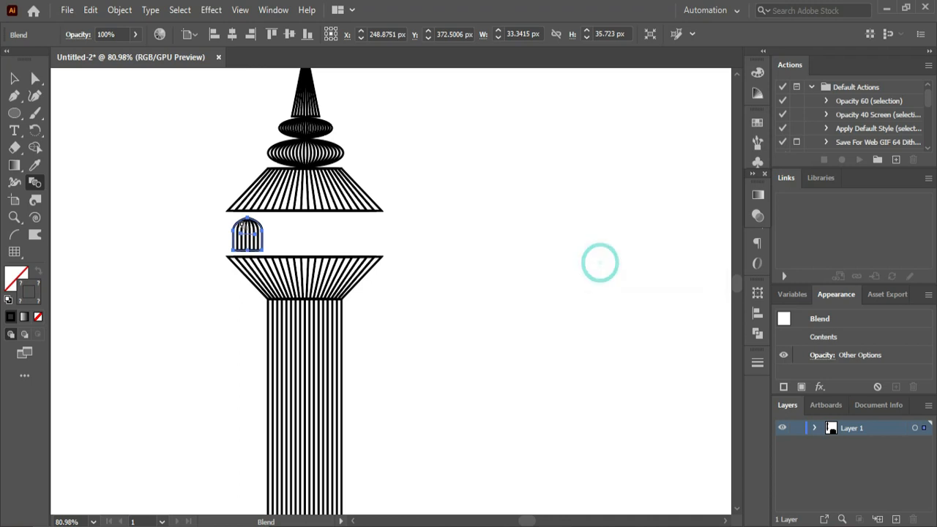
pyautogui.click(14, 78)
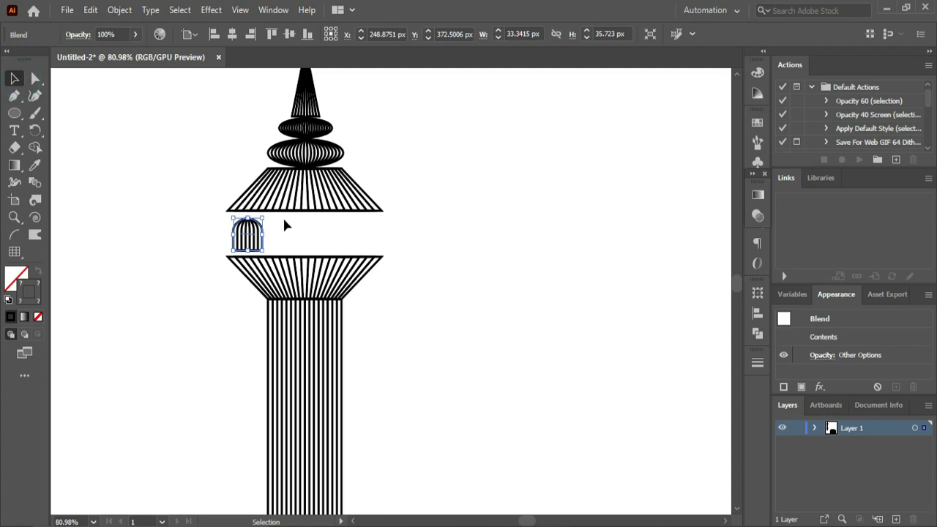
pyautogui.click(339, 234)
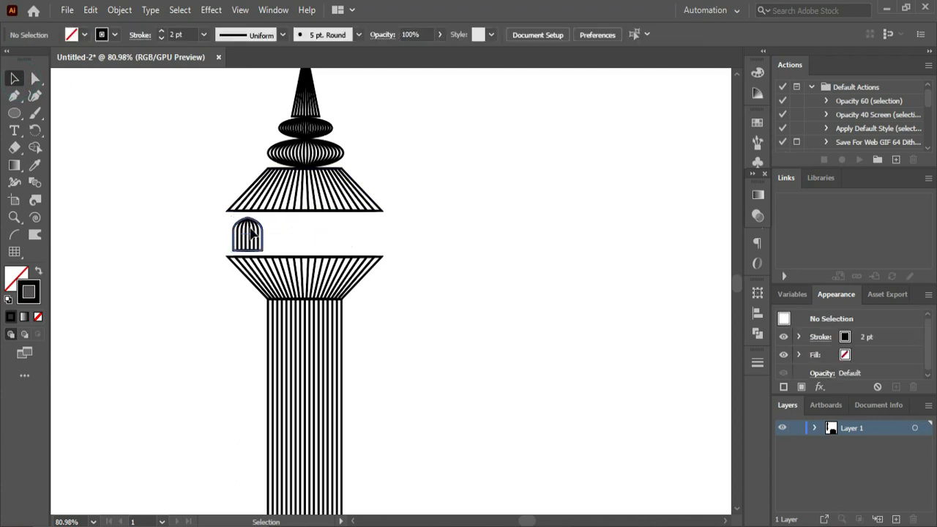
# - Nudge the blended arch 2 px down and 7 px left to line up with the trapezoids' left corners
pyautogui.click(251, 231)
pyautogui.press('Down')
pyautogui.press('Down')
pyautogui.press('Left')
pyautogui.press('Left')
pyautogui.press('Left')
pyautogui.press('Left')
pyautogui.press('Left')
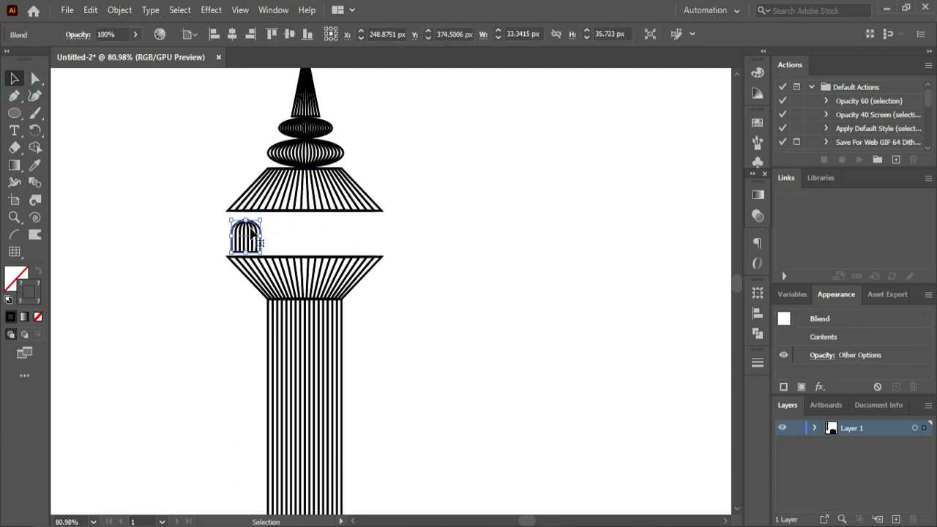
pyautogui.press('Left')
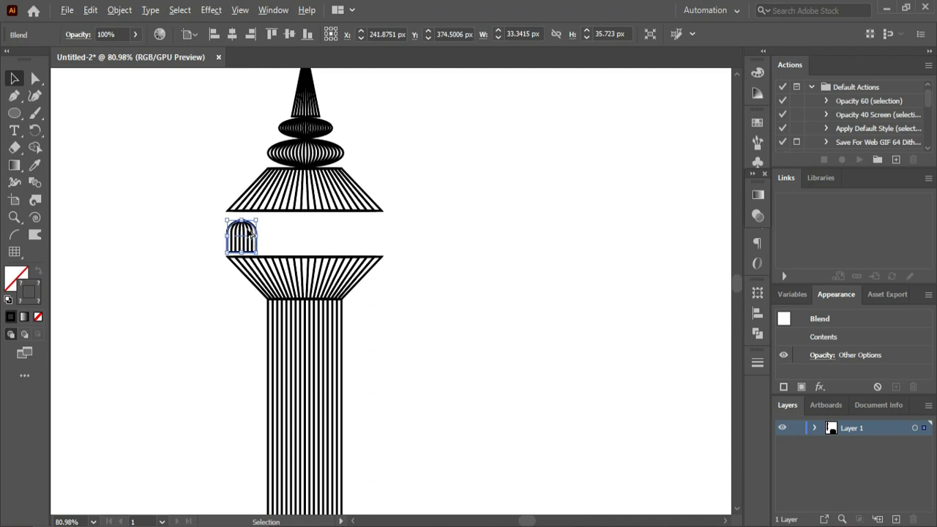
# - Duplicate the arch rightward at equal spacing to make a row of four arches and group them
pyautogui.moveTo(248, 235); pyautogui.dragTo(281, 236)
pyautogui.hotkey('ctrl', 'd')
pyautogui.hotkey('ctrl', 'd')
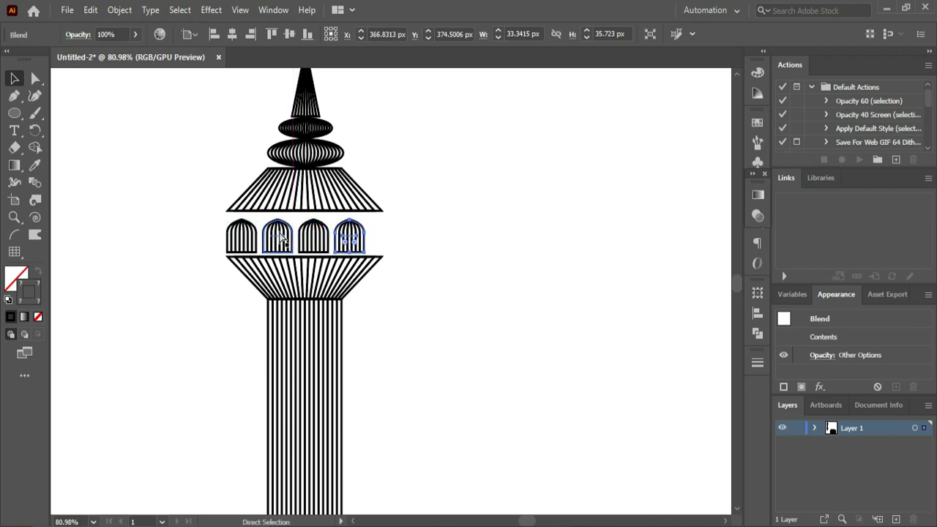
pyautogui.click(391, 230)
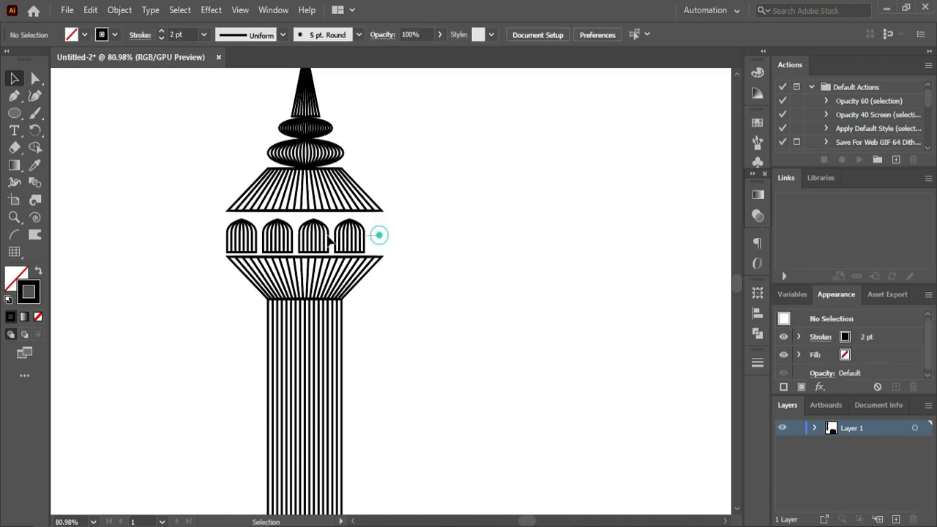
pyautogui.click(246, 235)
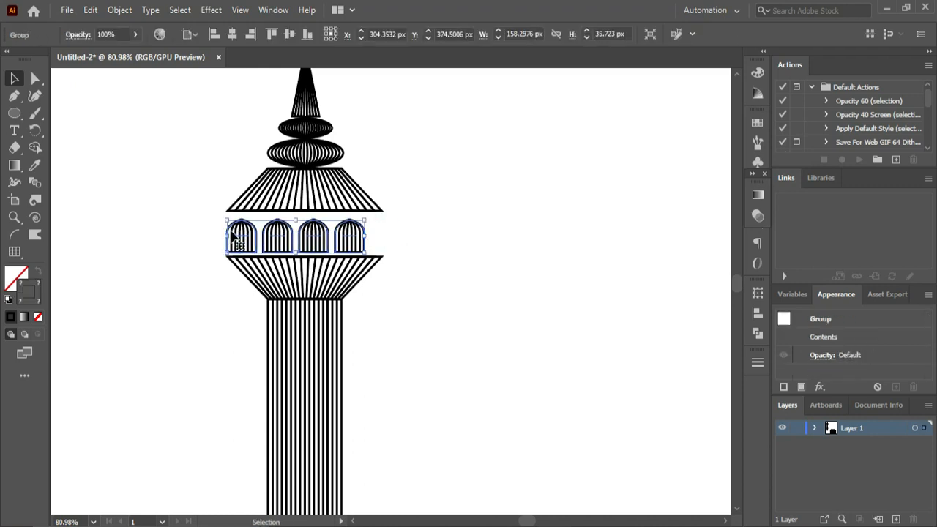
# - Scale the arch row proportionally to about 179 px wide so it spans the full width of the trapezoids
pyautogui.moveTo(366, 220)
pyautogui.mouseDown()
pyautogui.moveTo(357, 218)
pyautogui.moveTo(381, 212)
pyautogui.mouseUp()
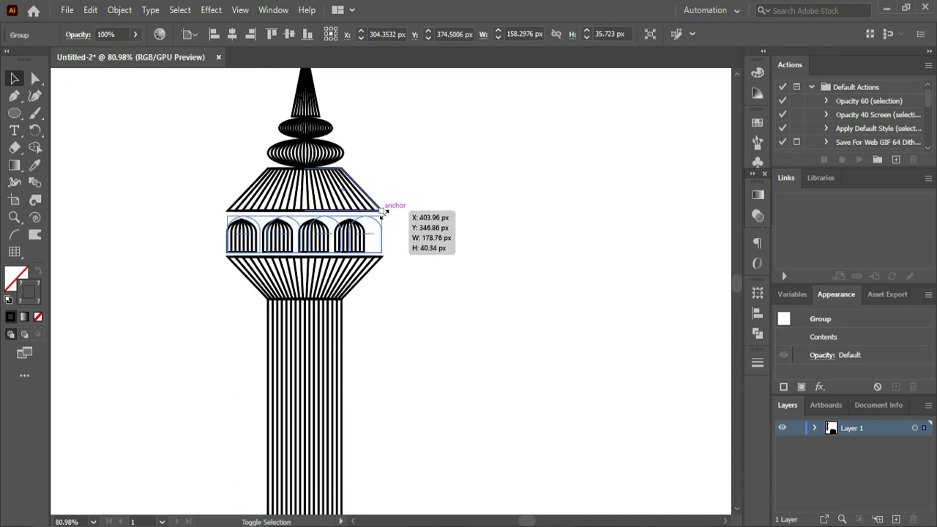
pyautogui.moveTo(381, 212); pyautogui.dragTo(383, 211)
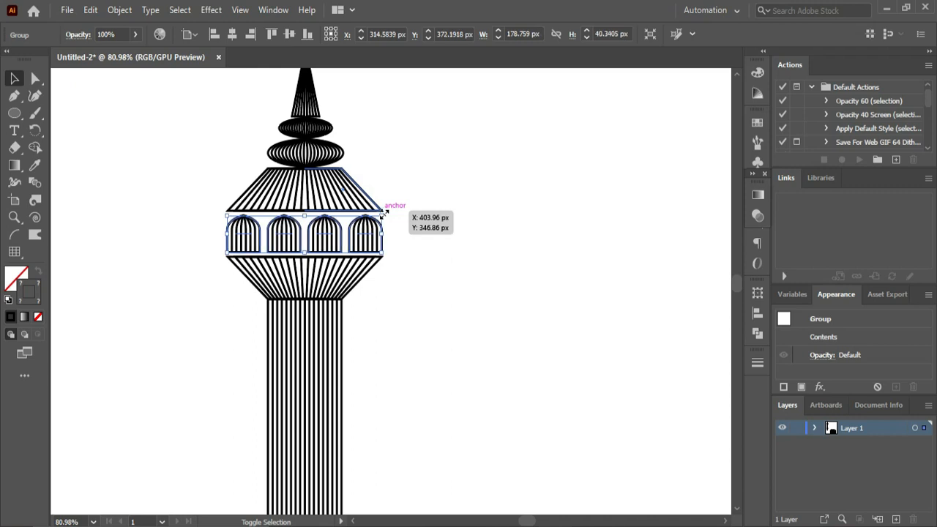
pyautogui.click(410, 222)
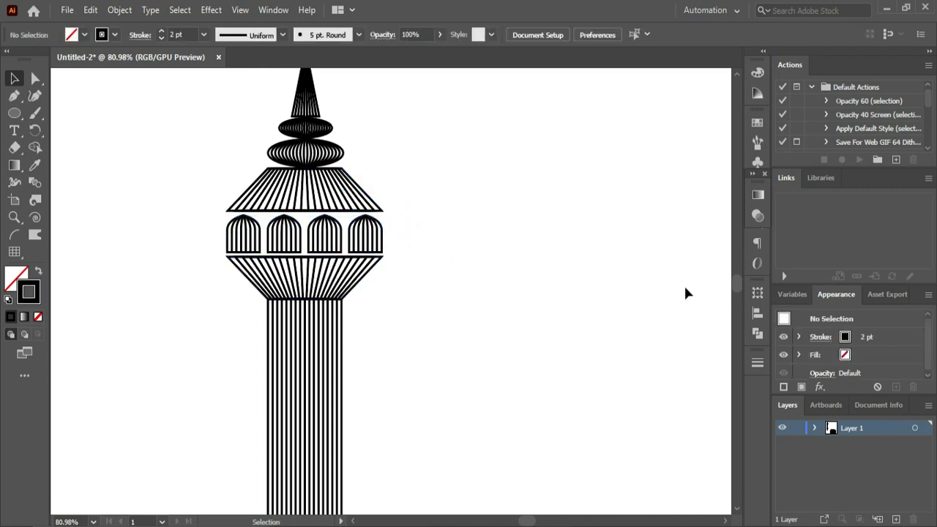
# - Copy the arch row straight down into the gap between the two lower trapezoids
pyautogui.moveTo(736, 278); pyautogui.dragTo(737, 287)
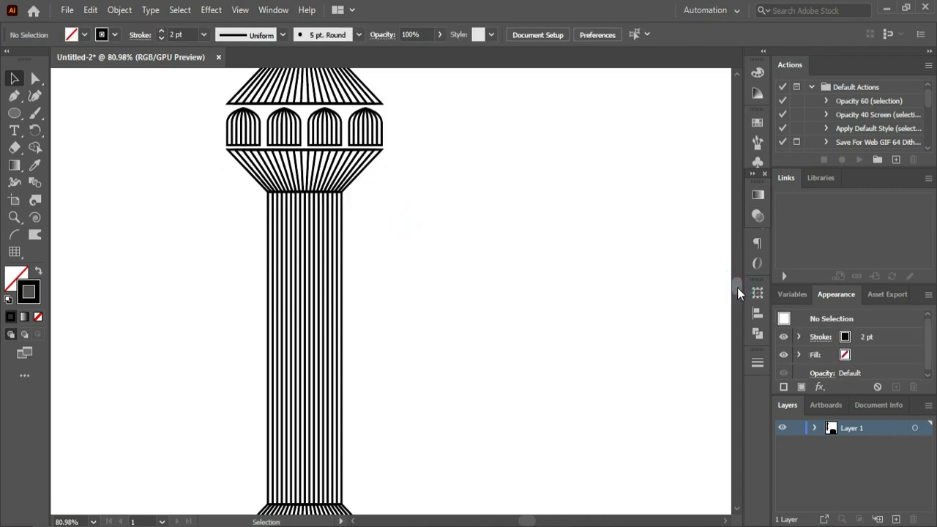
pyautogui.click(324, 120)
pyautogui.press('a')
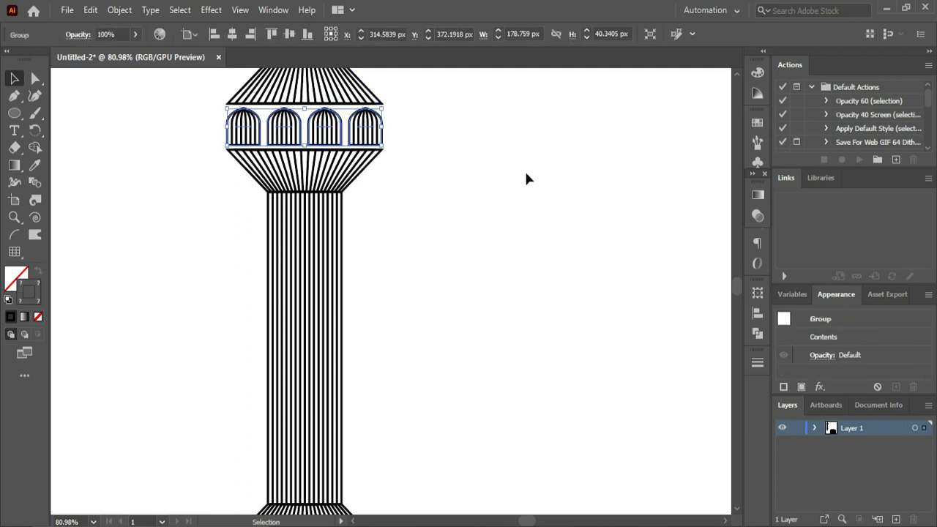
pyautogui.keyDown('ctrl'); pyautogui.keyDown('alt'); pyautogui.click(483, 200); pyautogui.keyUp('alt'); pyautogui.keyUp('ctrl')
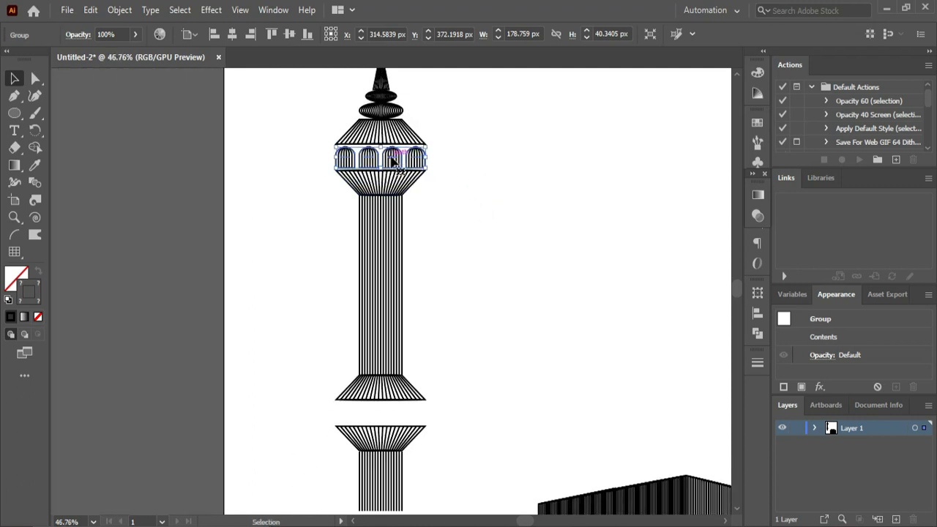
pyautogui.moveTo(393, 159); pyautogui.dragTo(394, 418)
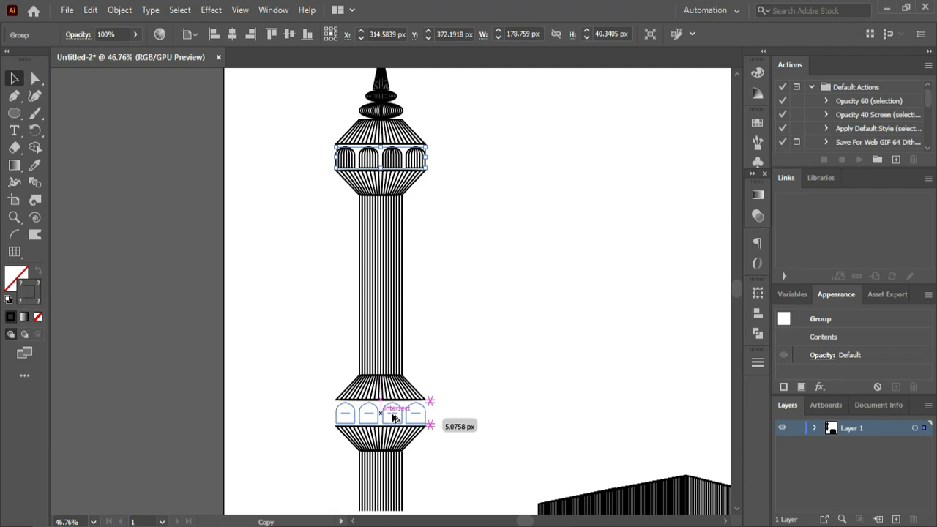
pyautogui.moveTo(393, 417); pyautogui.dragTo(393, 418)
pyautogui.click(513, 397)
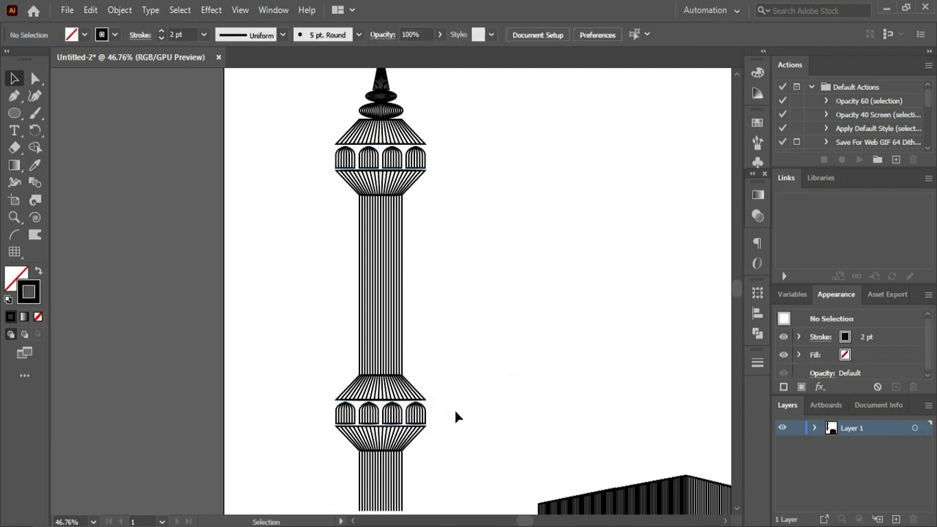
# - Group all parts of the tower into one object
pyautogui.hotkey('ctrl', '0')
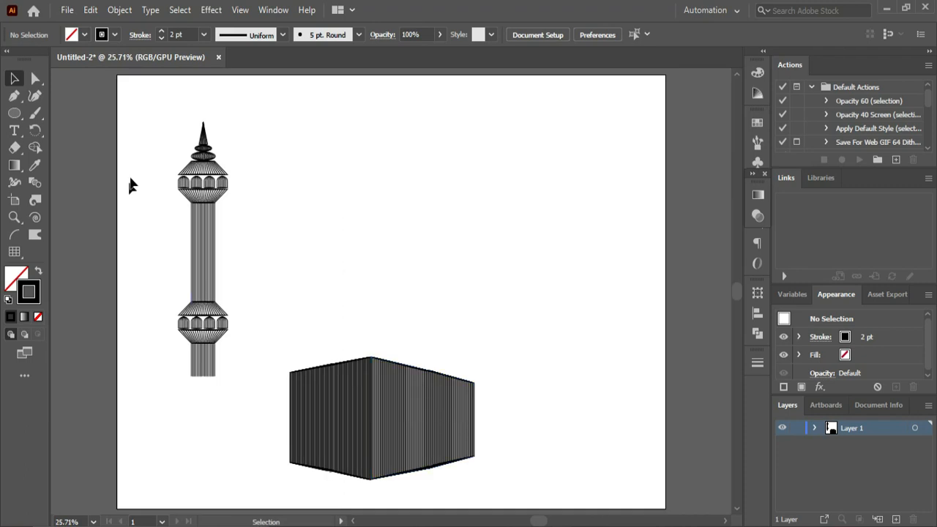
pyautogui.click(15, 80)
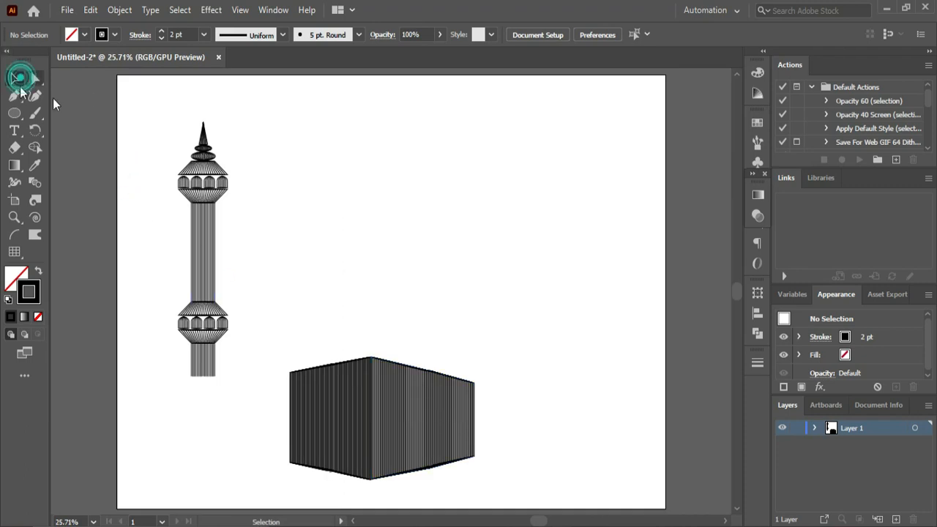
pyautogui.moveTo(164, 98); pyautogui.dragTo(234, 384)
pyautogui.hotkey('ctrl', 'g')
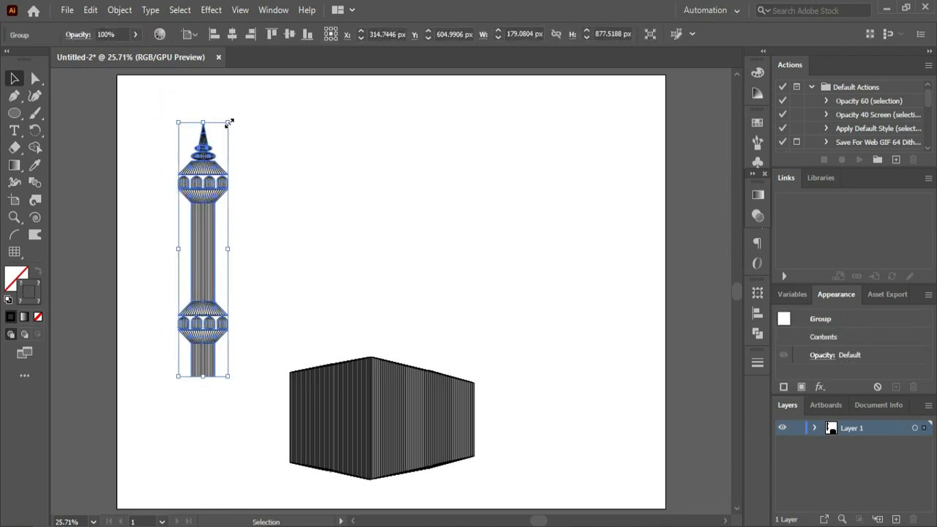
# - Scale the tower proportionally to about 160 x 785 px and place it on the box's upper left corner
pyautogui.moveTo(229, 122); pyautogui.dragTo(224, 133)
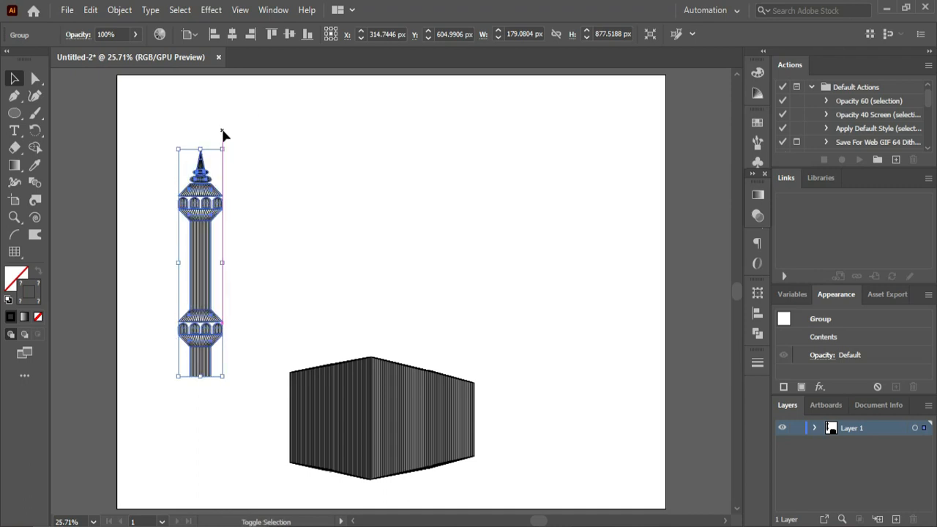
pyautogui.click(248, 191)
pyautogui.moveTo(200, 328); pyautogui.dragTo(308, 324)
pyautogui.click(372, 309)
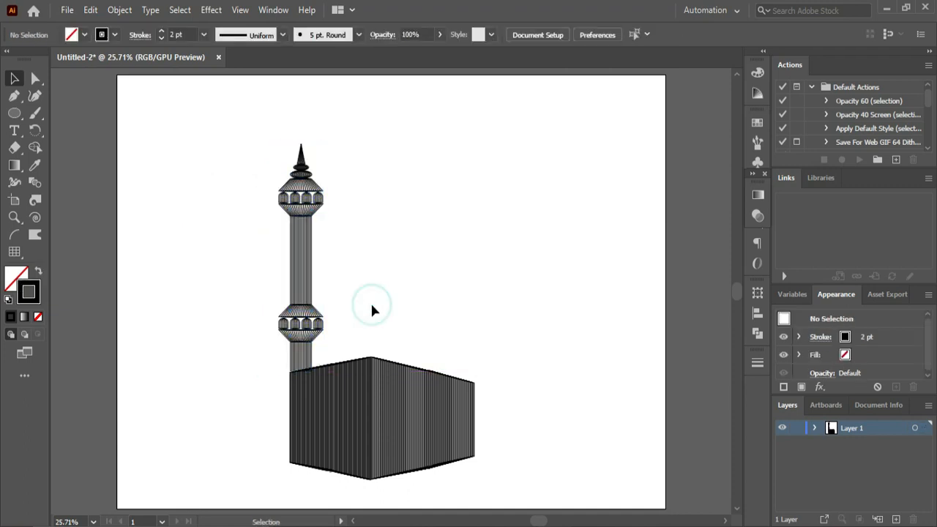
pyautogui.click(271, 290)
pyautogui.click(315, 295)
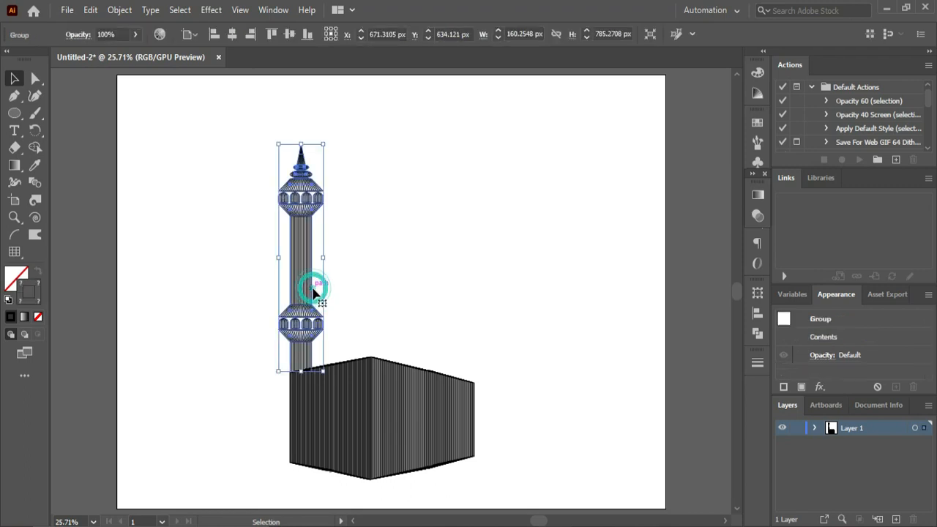
pyautogui.click(412, 229)
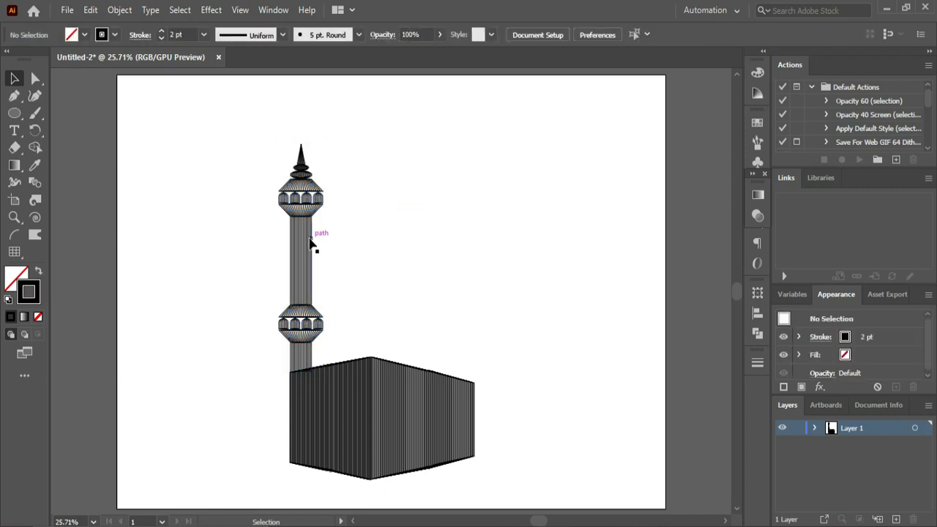
# - Reflect a copy of the tower across the vertical axis and move it onto the box's upper right corner
pyautogui.rightClick(310, 245)
pyautogui.click(242, 254)
pyautogui.rightClick(301, 261)
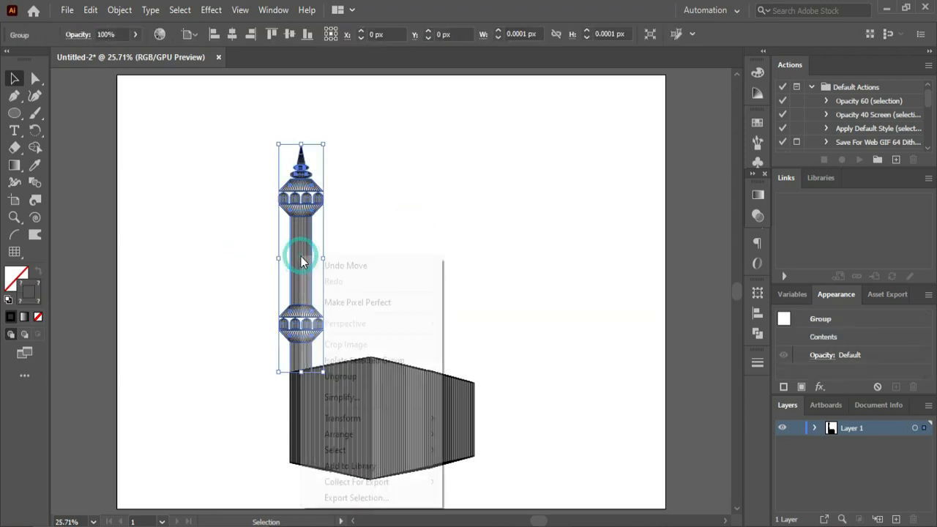
pyautogui.moveTo(350, 420)
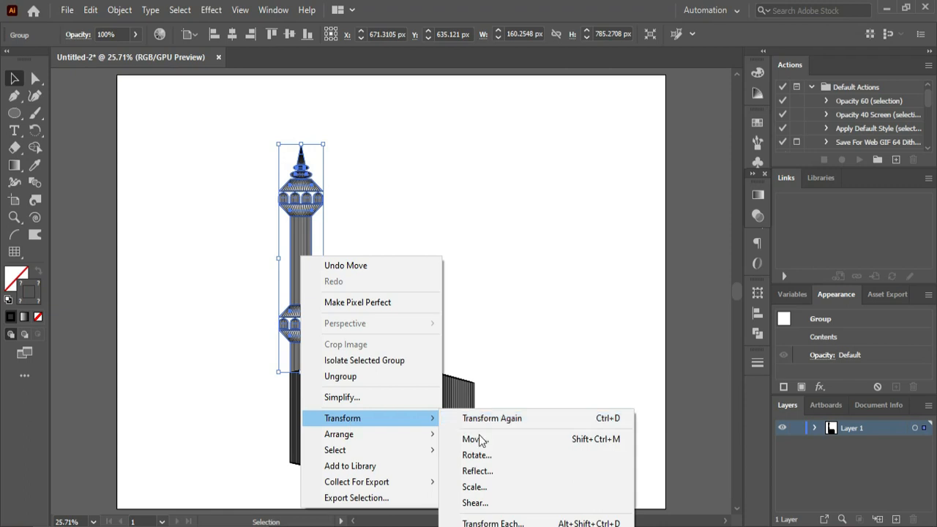
pyautogui.click(484, 470)
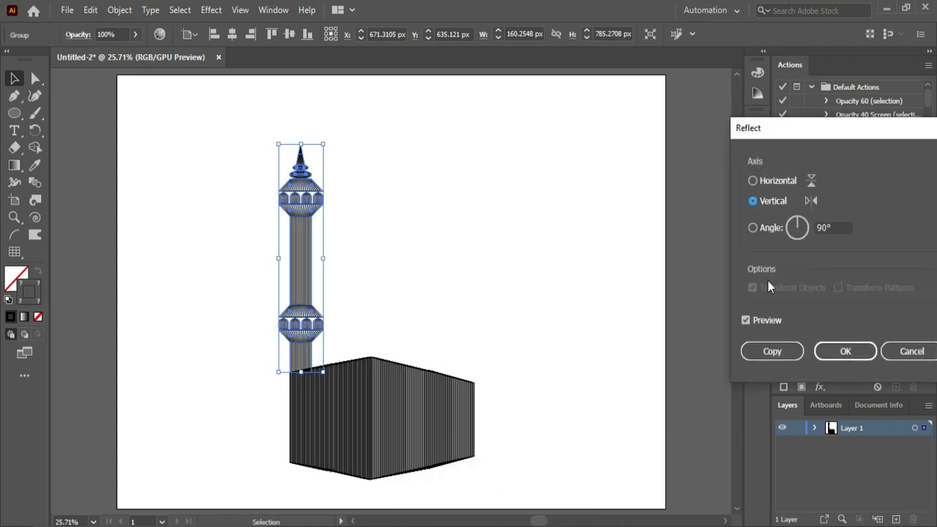
pyautogui.click(773, 353)
pyautogui.click(489, 338)
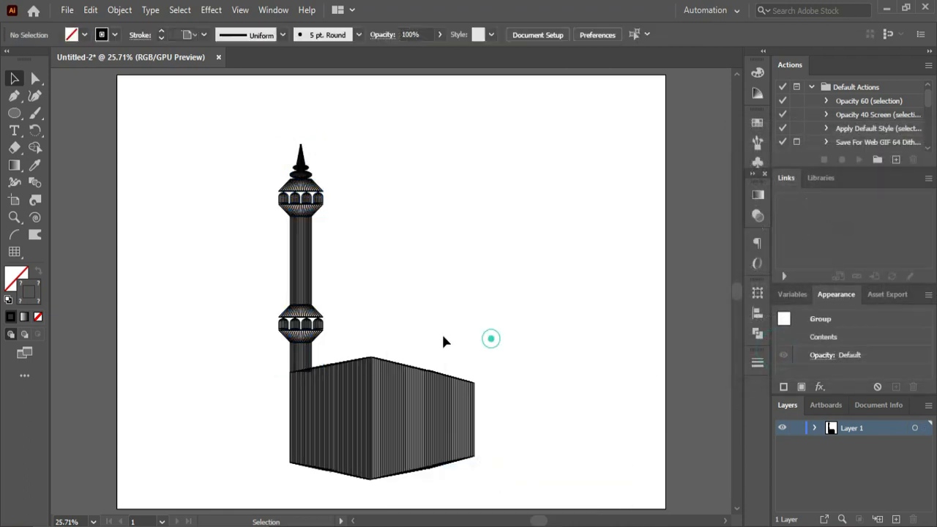
pyautogui.moveTo(313, 300); pyautogui.dragTo(469, 310)
pyautogui.click(506, 317)
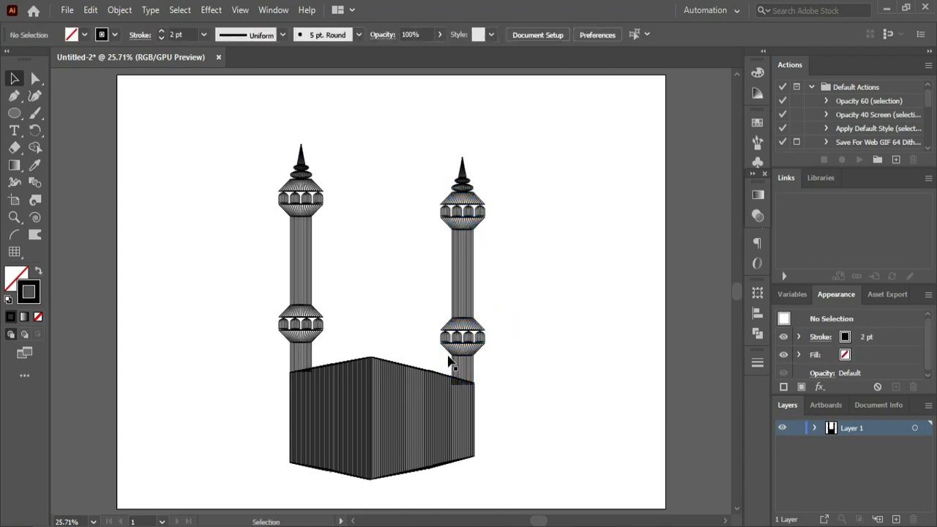
# - Raise the two lower corner points of the right tower's bottom shaft so its lines end along the box's sloping top edge
pyautogui.moveTo(397, 330); pyautogui.dragTo(511, 432)
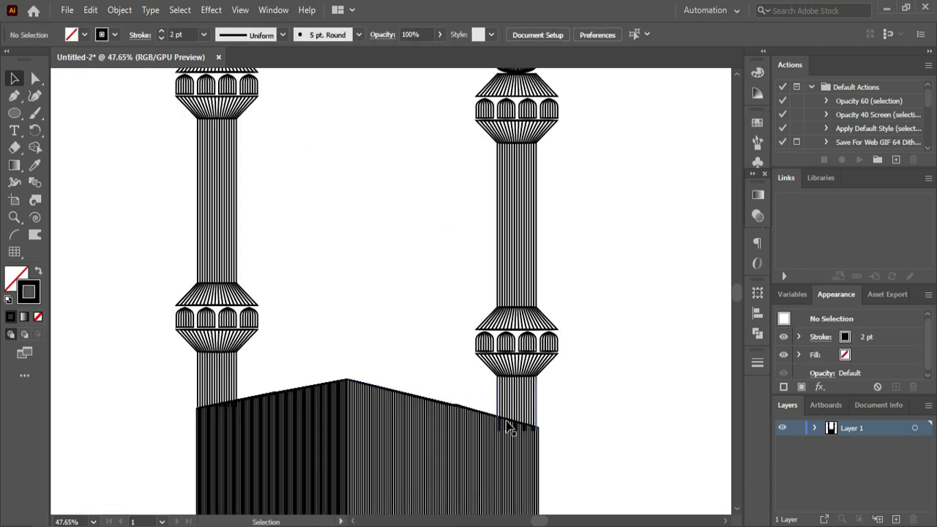
pyautogui.click(35, 78)
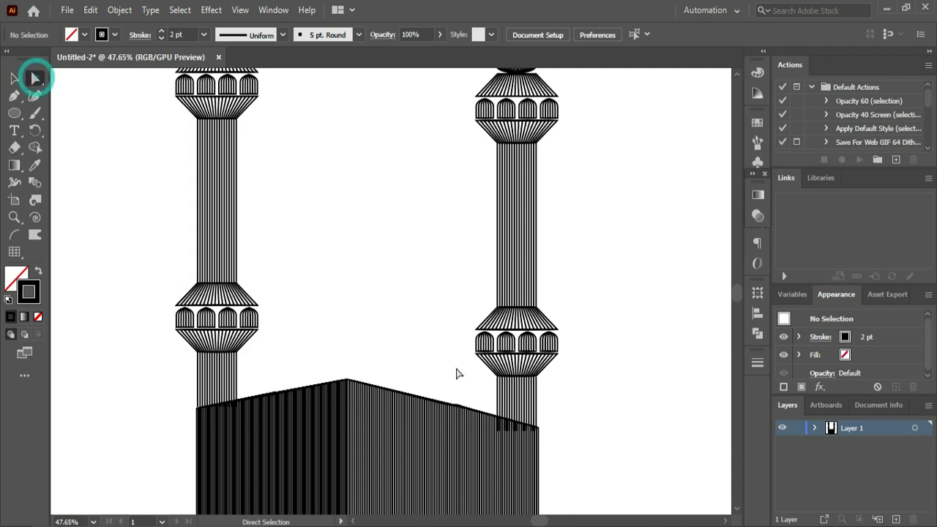
pyautogui.click(499, 431)
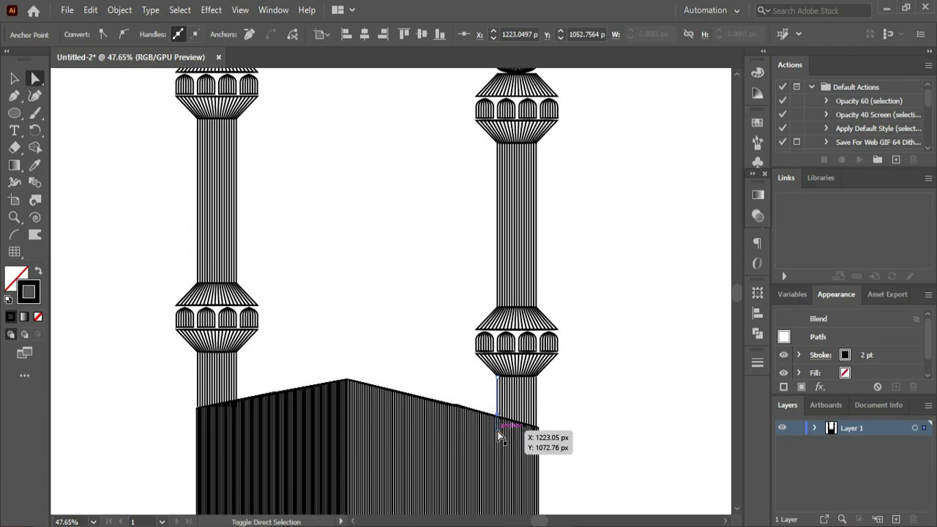
pyautogui.click(539, 430)
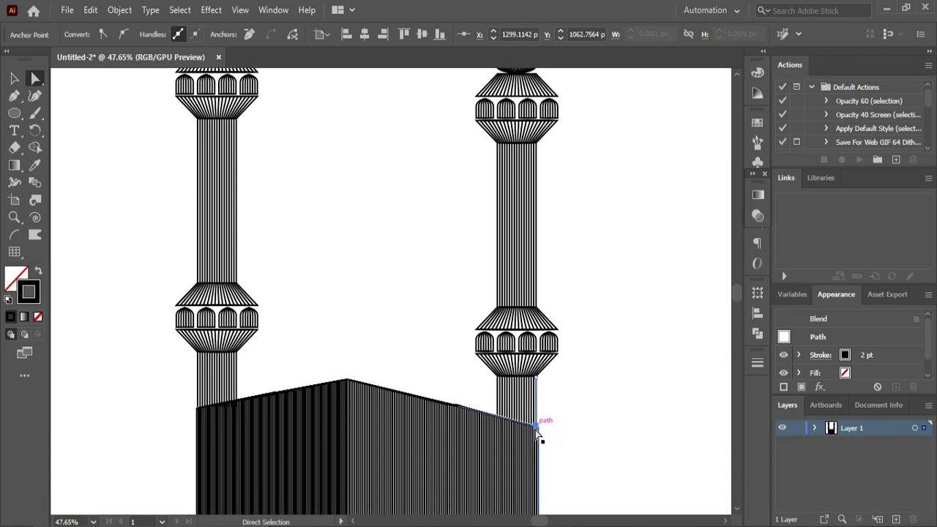
pyautogui.click(646, 381)
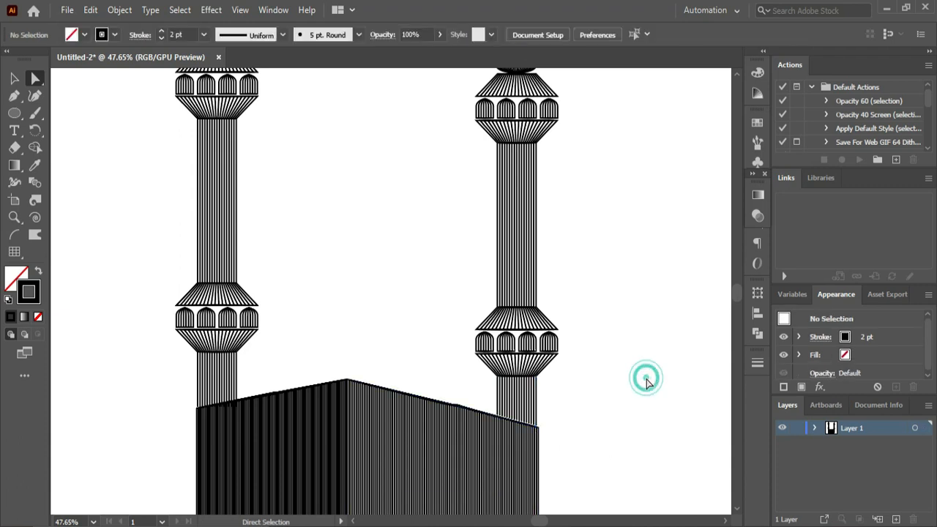
# - Raise the inner lower corner point of the left tower's bottom shaft to meet the box's sloping top edge
pyautogui.click(235, 405)
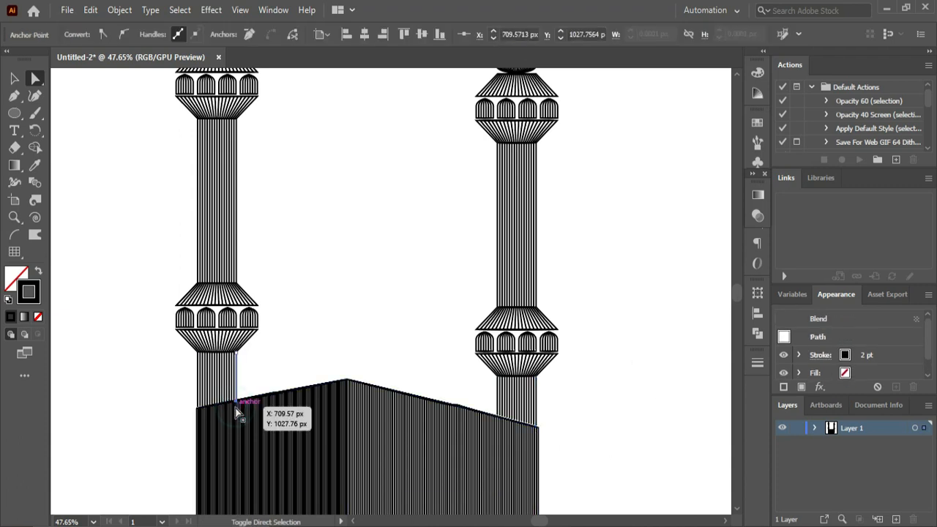
pyautogui.click(15, 78)
pyautogui.hotkey('ctrl', '0')
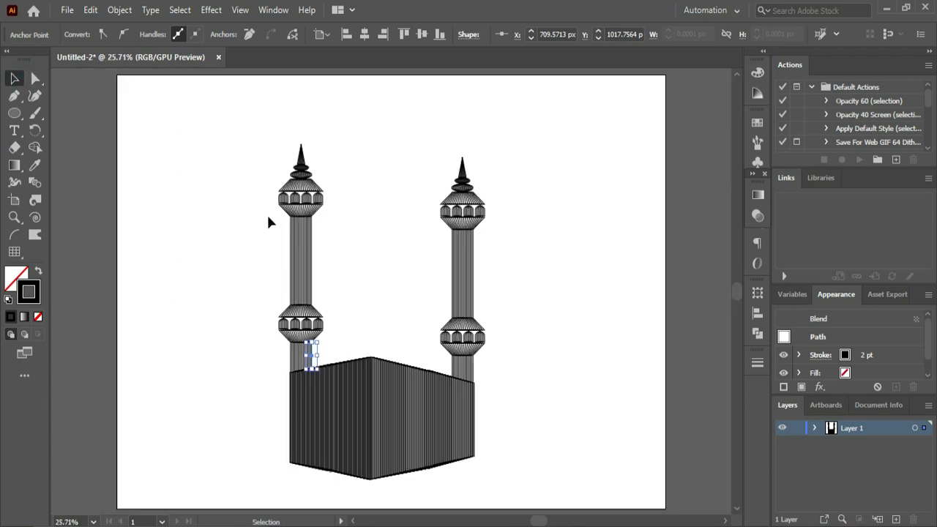
pyautogui.click(376, 336)
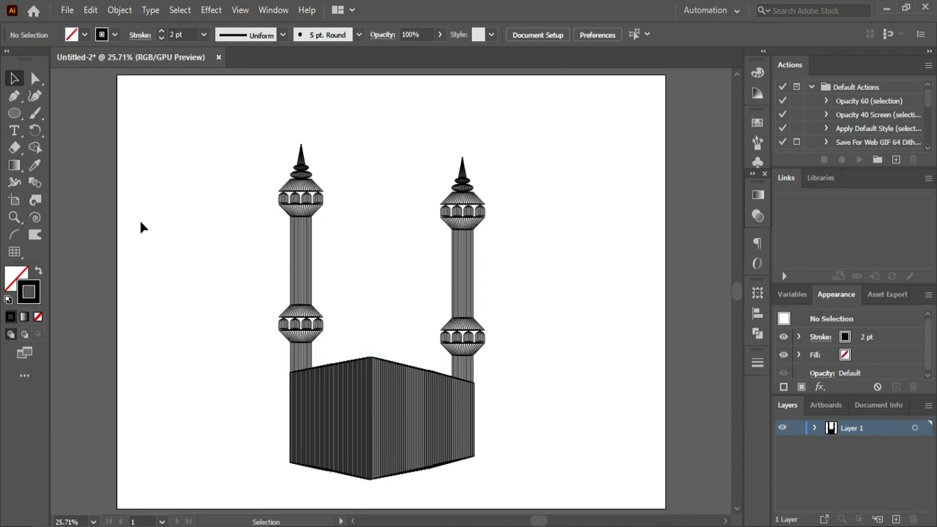
# - Draw a short horizontal line segment in the empty area left of the box
pyautogui.click(16, 114)
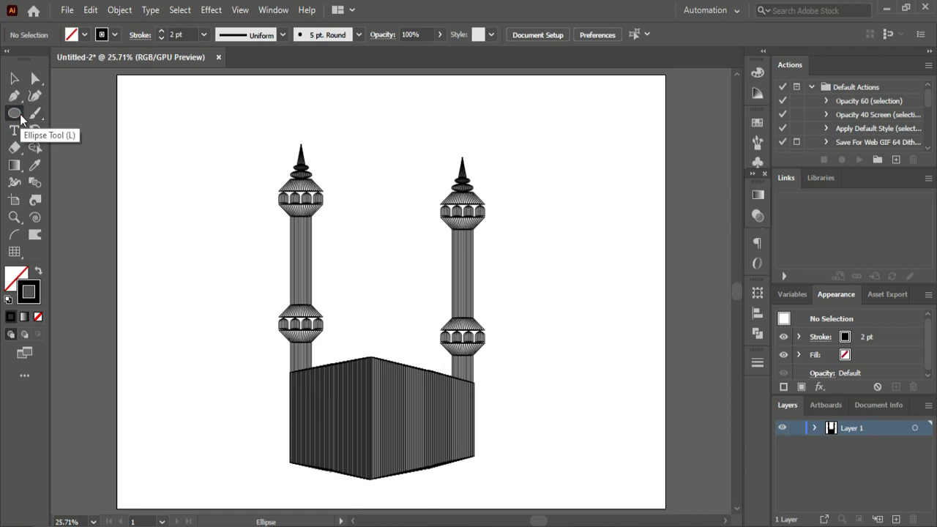
pyautogui.click(27, 116)
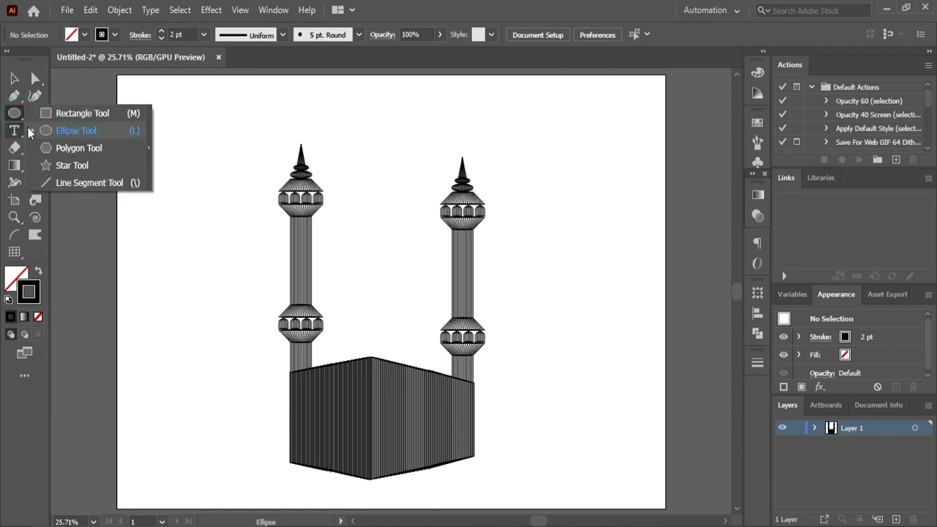
pyautogui.click(67, 181)
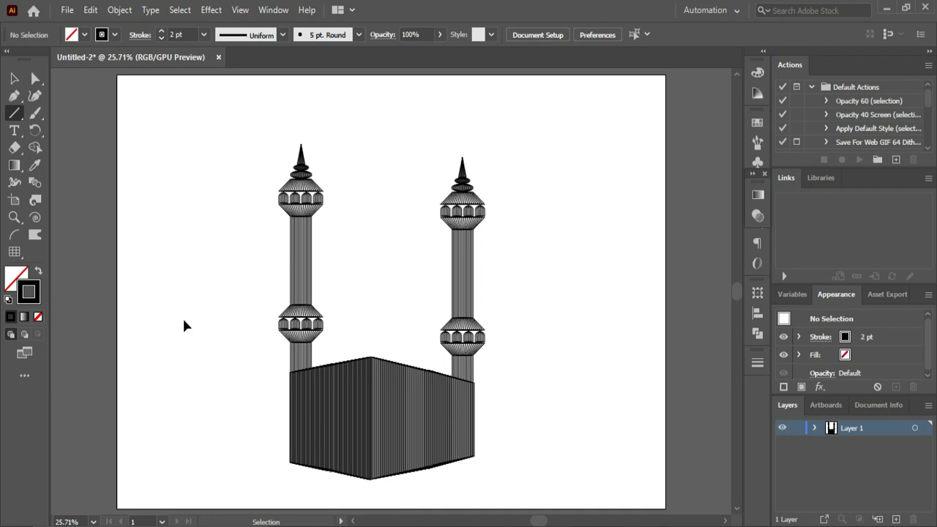
pyautogui.moveTo(184, 320); pyautogui.dragTo(268, 379)
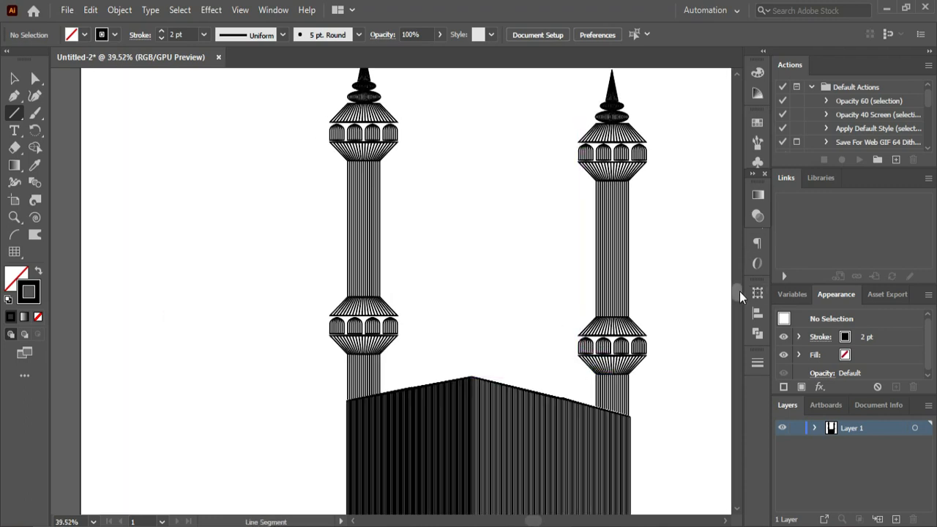
pyautogui.scroll(-5, 740, 291)
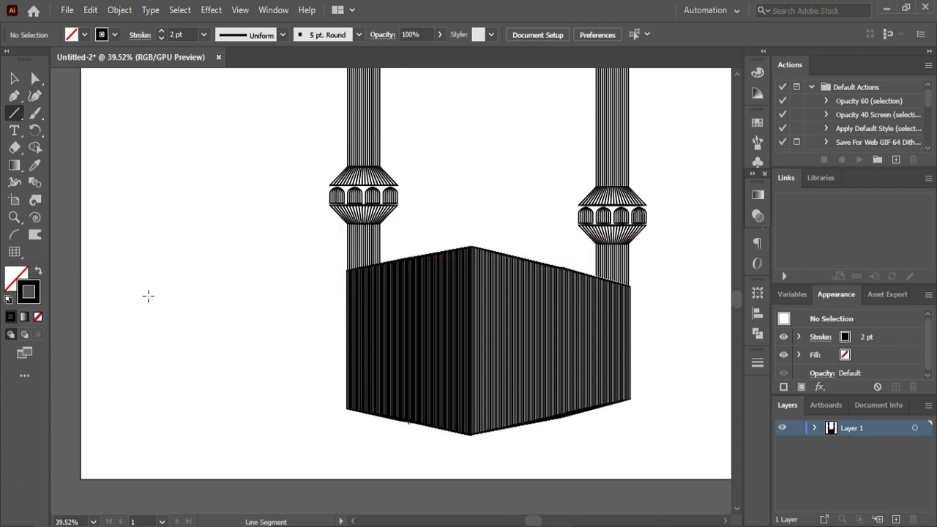
pyautogui.moveTo(148, 296); pyautogui.dragTo(254, 296)
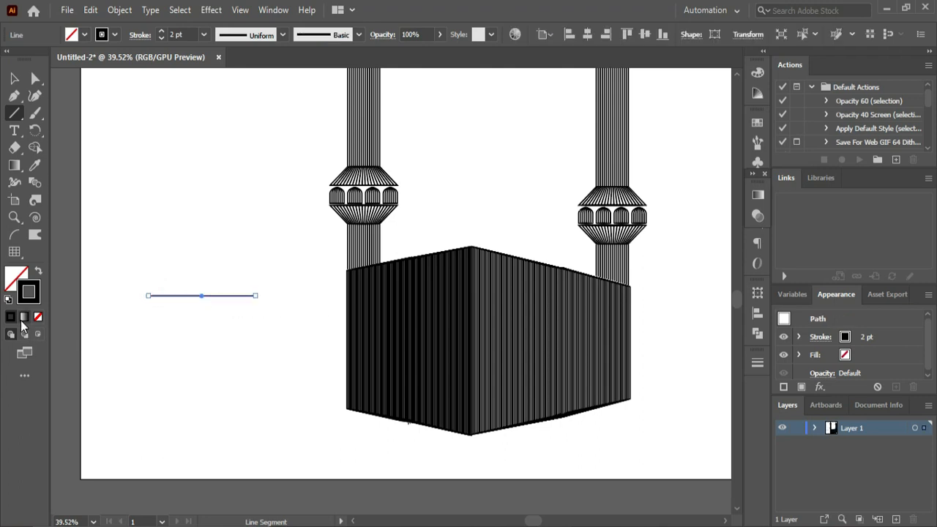
# - Give the line a linear gradient stroke from orange through dark brown at about 58% to yellow
pyautogui.click(24, 317)
pyautogui.moveTo(601, 325); pyautogui.dragTo(667, 320)
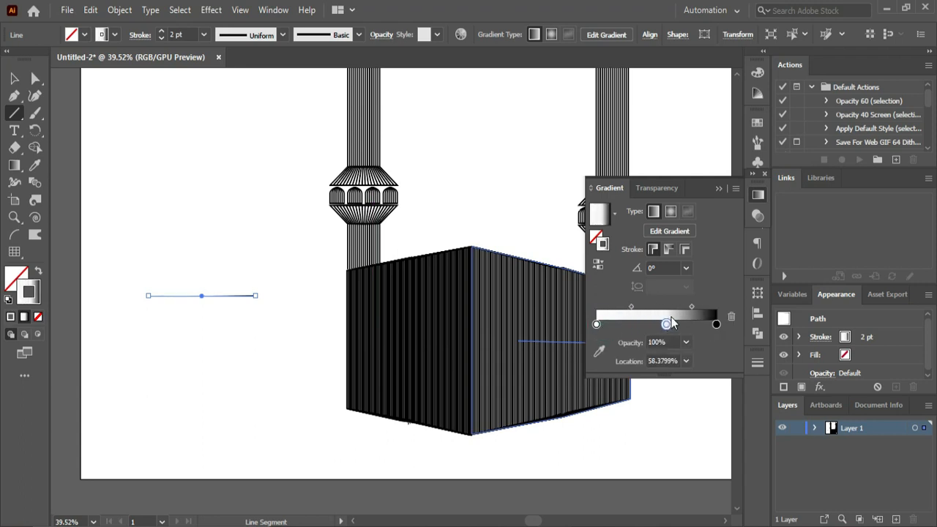
pyautogui.doubleClick(596, 324)
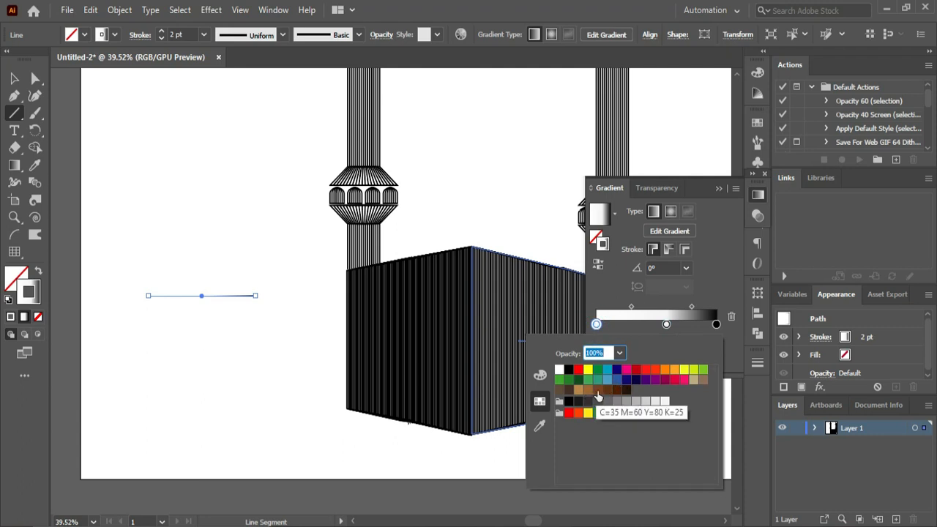
pyautogui.click(675, 372)
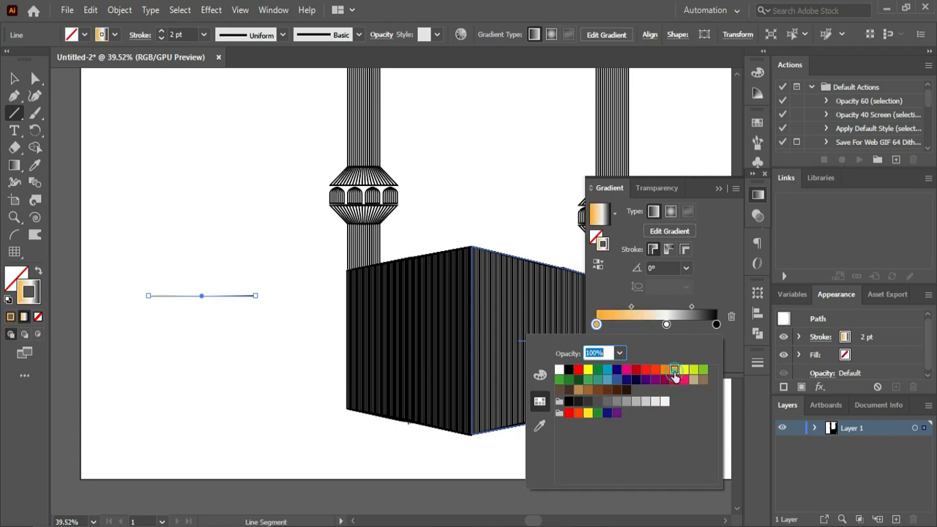
pyautogui.doubleClick(666, 325)
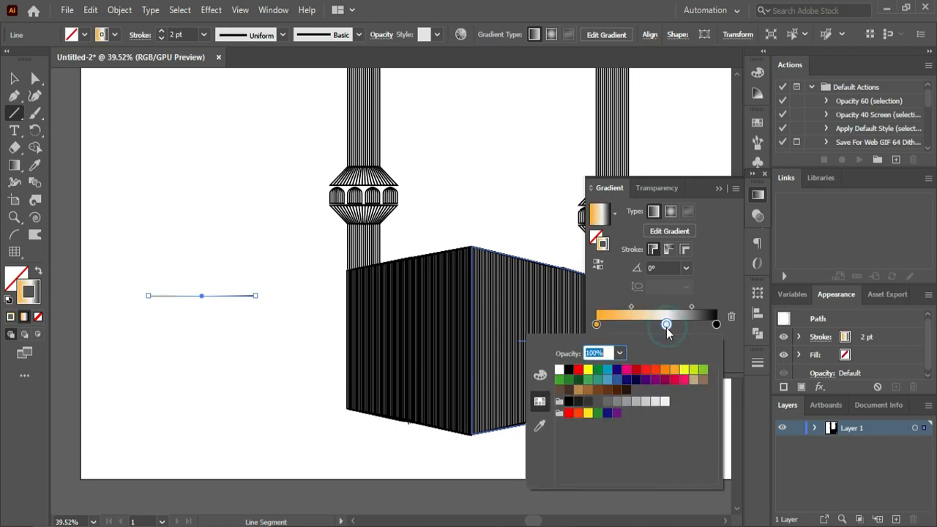
pyautogui.click(616, 391)
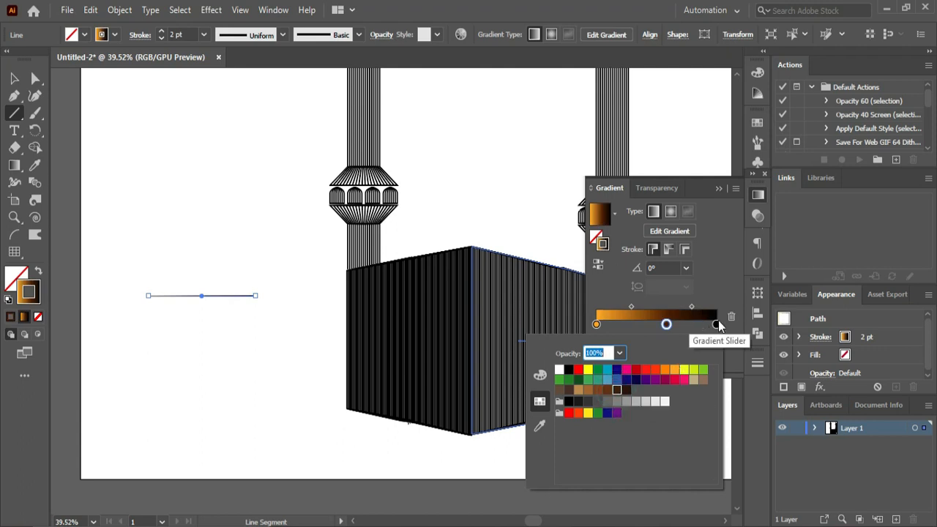
pyautogui.doubleClick(717, 325)
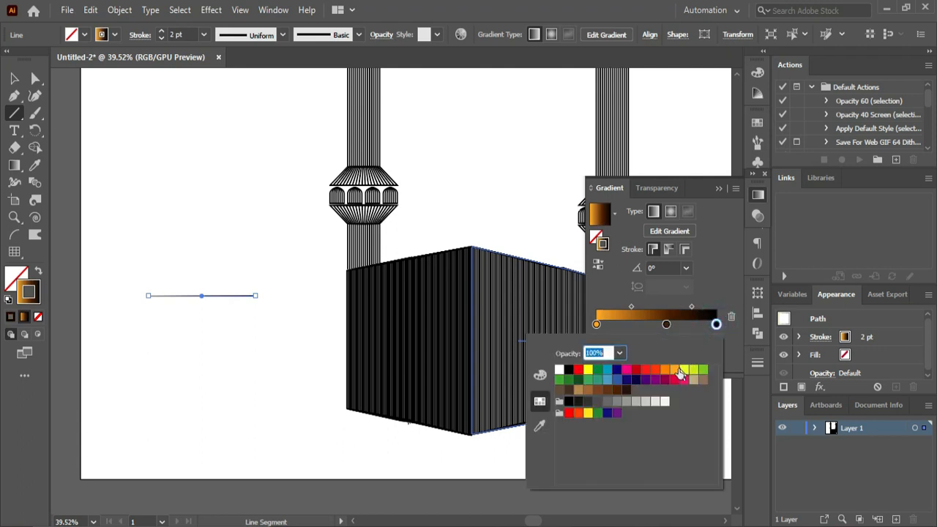
pyautogui.click(682, 370)
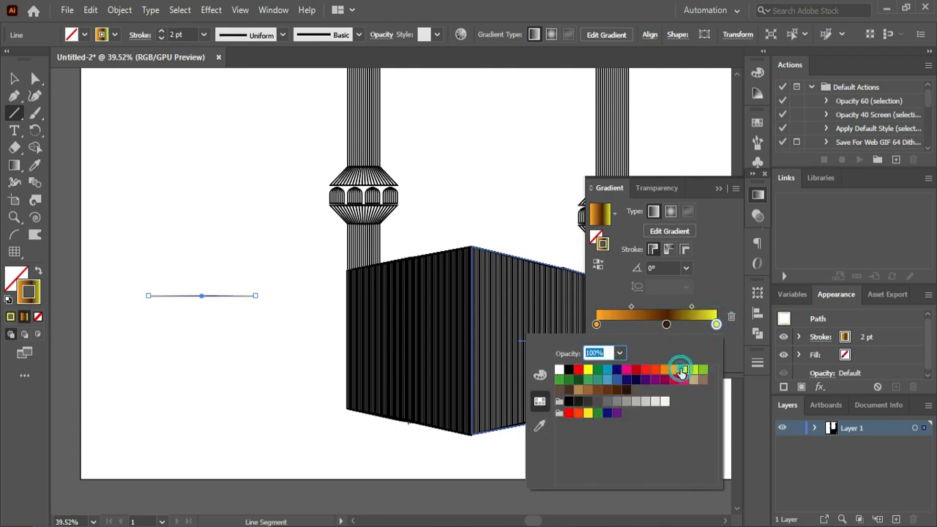
pyautogui.click(720, 189)
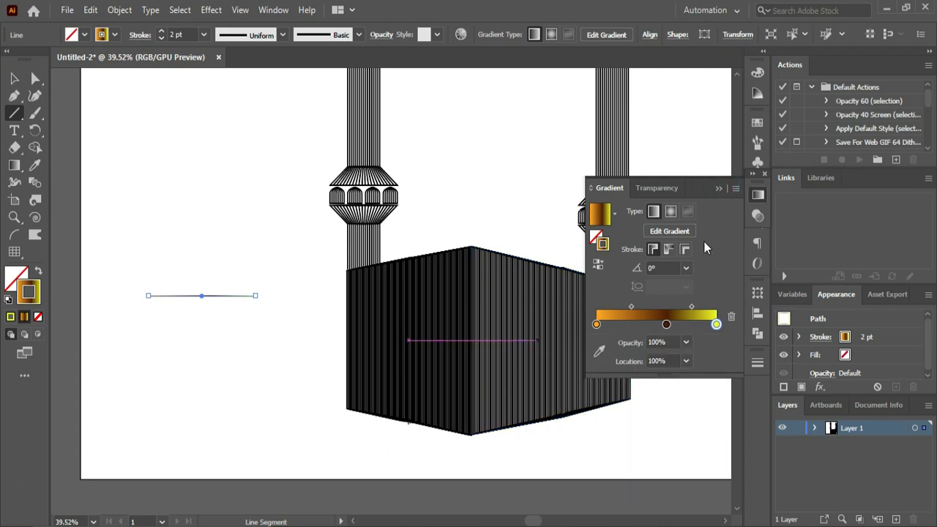
pyautogui.click(723, 191)
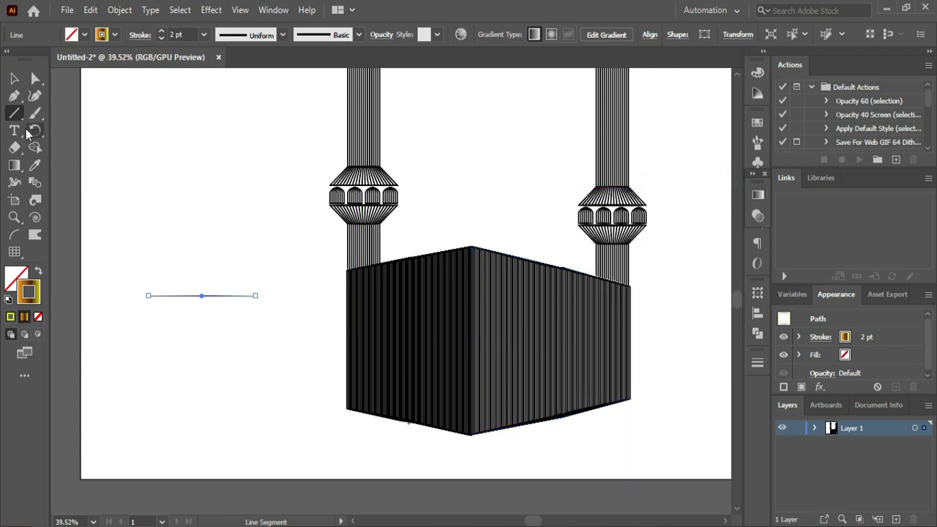
# - Copy the gradient line a short distance straight down and blend the two lines together
pyautogui.click(17, 82)
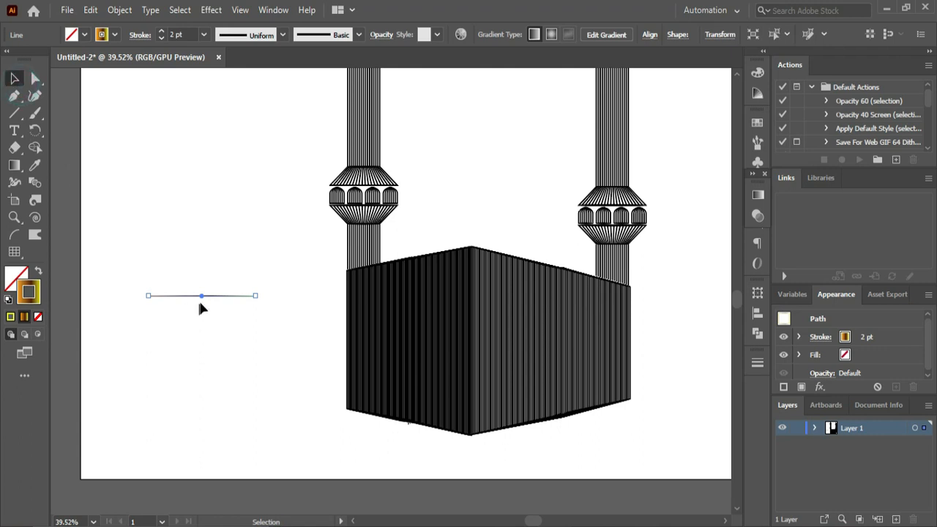
pyautogui.moveTo(201, 299); pyautogui.dragTo(202, 320)
pyautogui.click(35, 182)
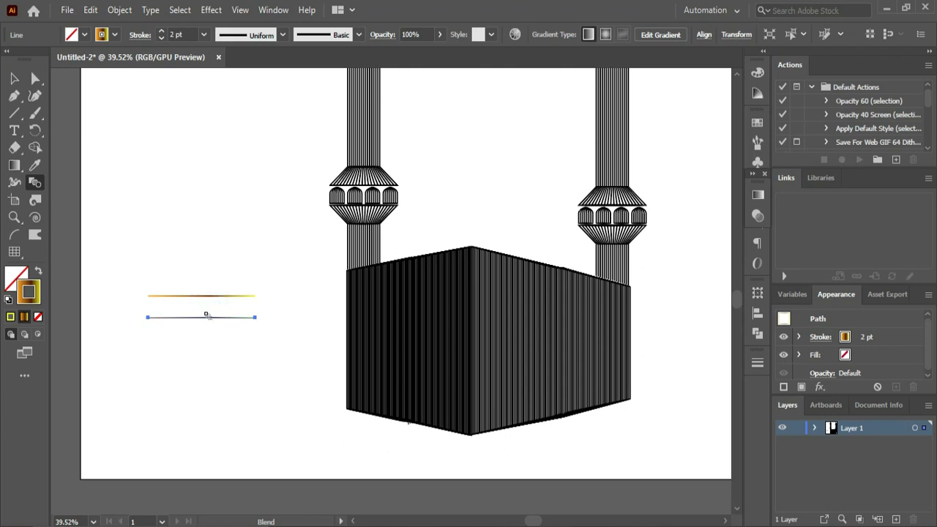
pyautogui.click(208, 318)
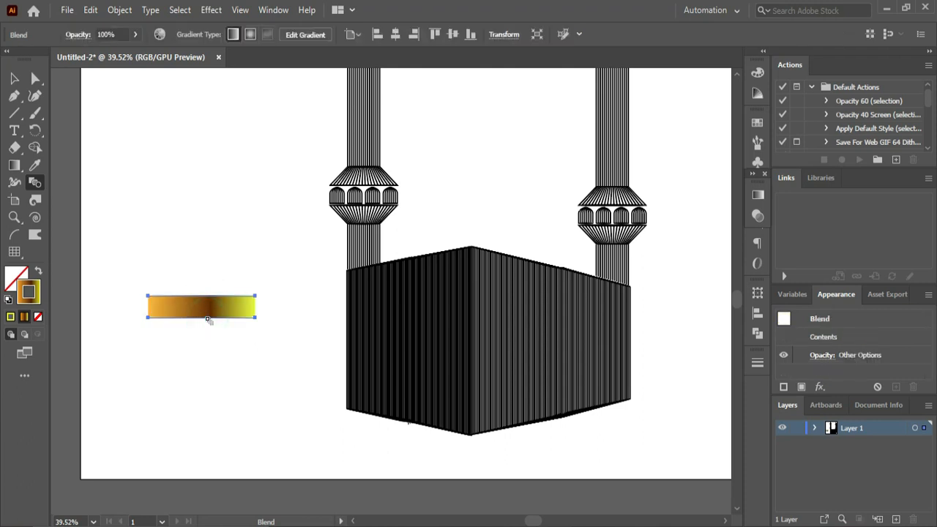
# - Set the blend's spacing to 8 specified steps with the preview on
pyautogui.doubleClick(33, 184)
pyautogui.click(510, 256)
pyautogui.click(597, 189)
pyautogui.click(607, 218)
pyautogui.click(672, 189)
pyautogui.press('Down')
pyautogui.press('Down')
pyautogui.press('Down')
pyautogui.press('Down')
pyautogui.press('Down')
pyautogui.press('Down')
pyautogui.press('Down')
pyautogui.press('Down')
pyautogui.press('Down')
pyautogui.press('Down')
pyautogui.press('Down')
pyautogui.press('Down')
pyautogui.press('Down')
pyautogui.press('Down')
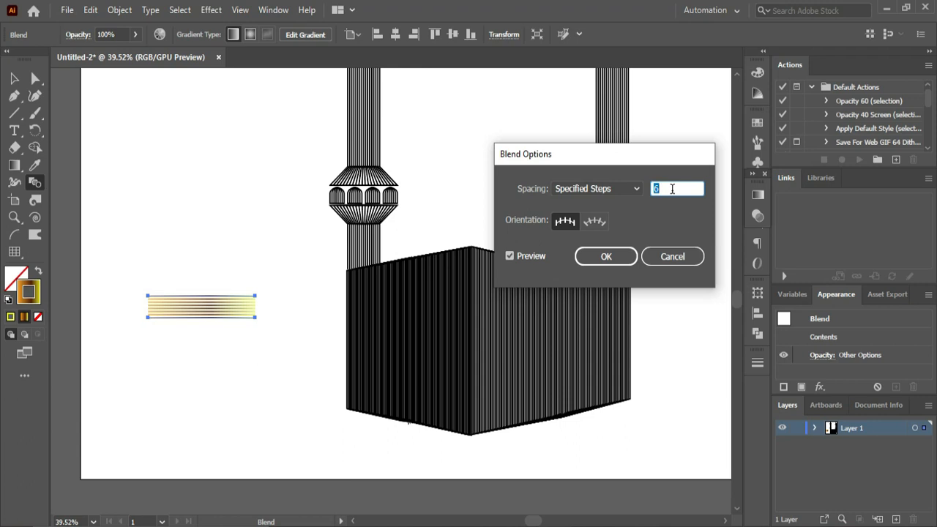
pyautogui.press('Up')
pyautogui.press('Up')
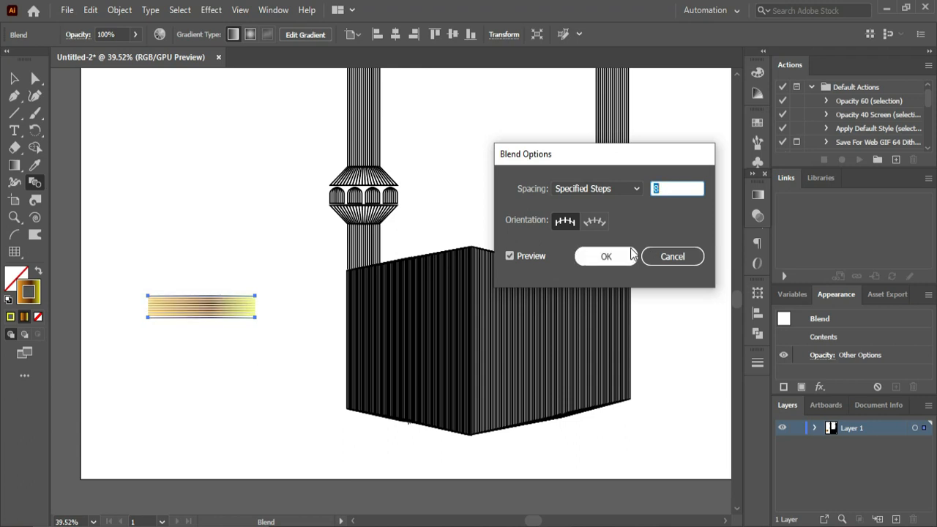
pyautogui.click(606, 257)
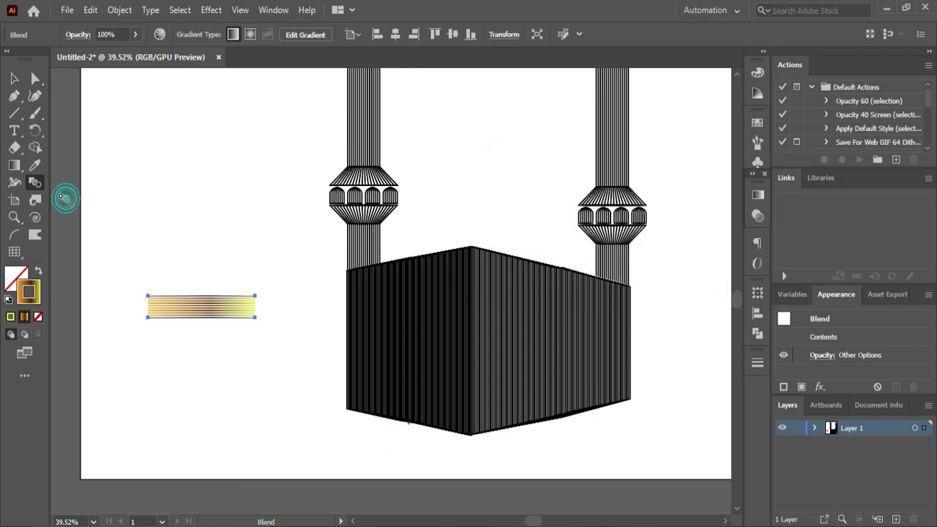
# - Move the gradient strip onto the upper part of the box's left face, flush with the face's left edge
pyautogui.click(15, 79)
pyautogui.click(253, 277)
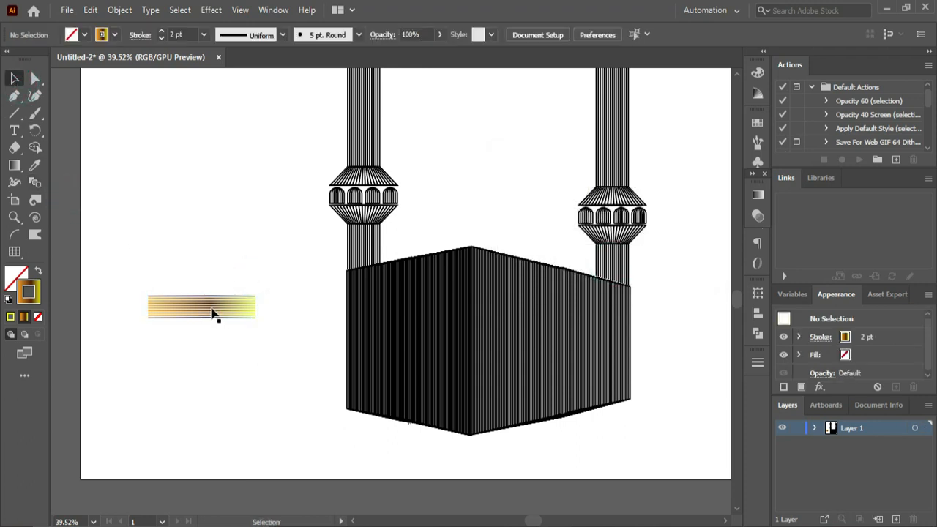
pyautogui.moveTo(223, 311); pyautogui.dragTo(418, 298)
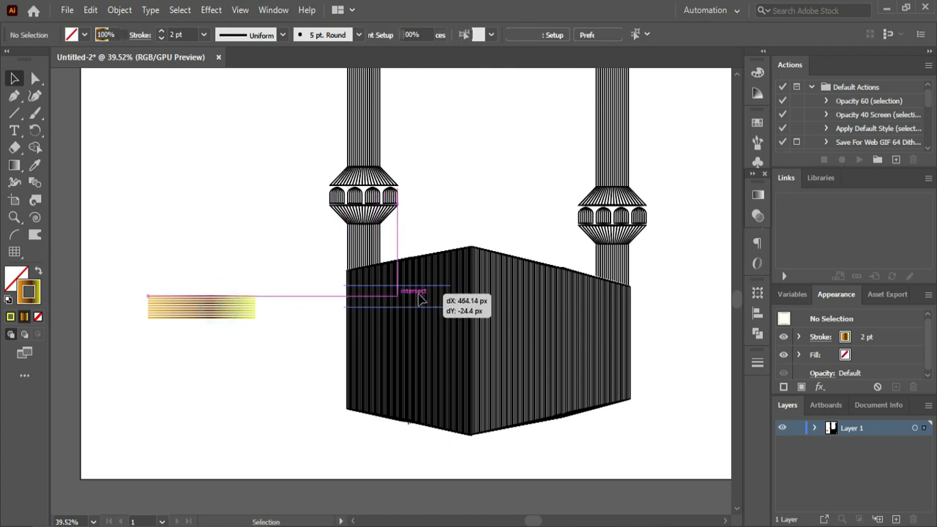
pyautogui.moveTo(253, 231); pyautogui.dragTo(498, 391)
pyautogui.moveTo(600, 435); pyautogui.dragTo(604, 412)
pyautogui.click(593, 434)
pyautogui.click(459, 410)
pyautogui.hotkey('ctrl', '0')
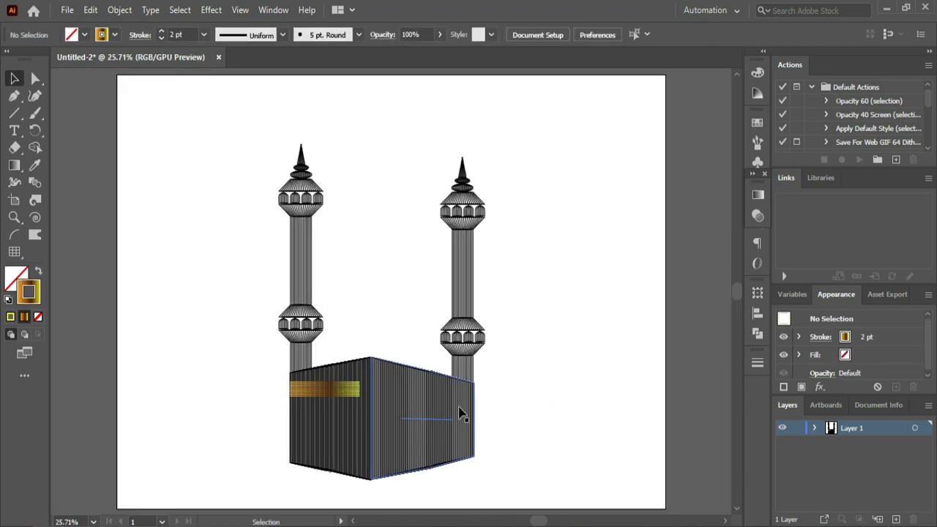
# - Make the gradient strip on the left face slightly thinner by raising its lower edge
pyautogui.click(325, 393)
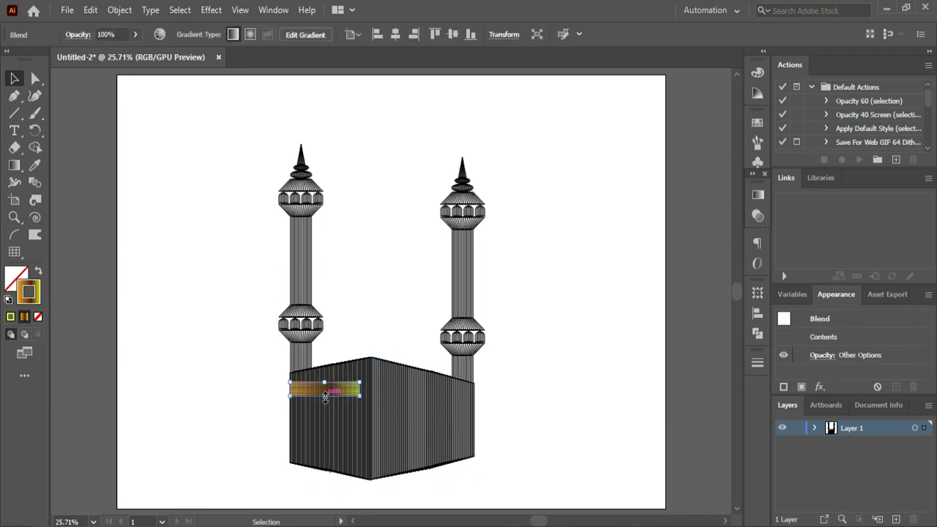
pyautogui.moveTo(324, 396); pyautogui.dragTo(324, 392)
pyautogui.click(352, 318)
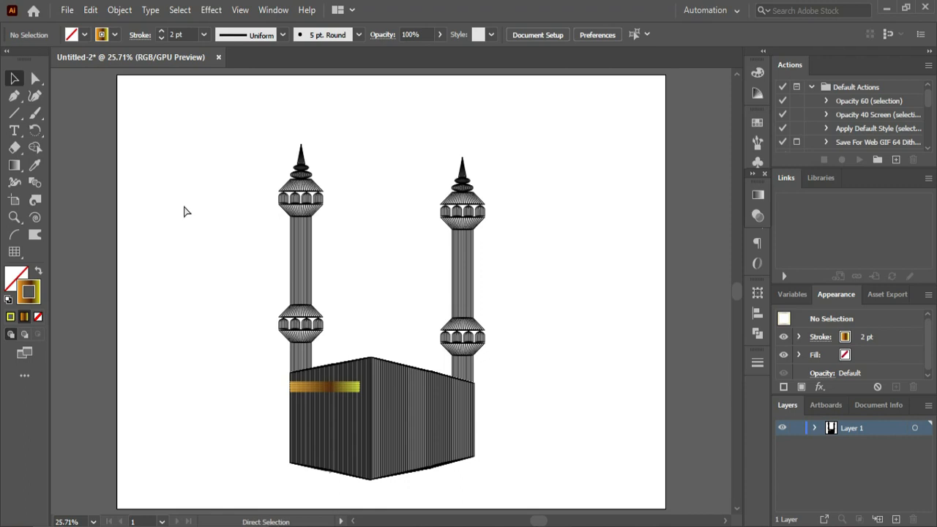
pyautogui.moveTo(265, 347); pyautogui.dragTo(459, 477)
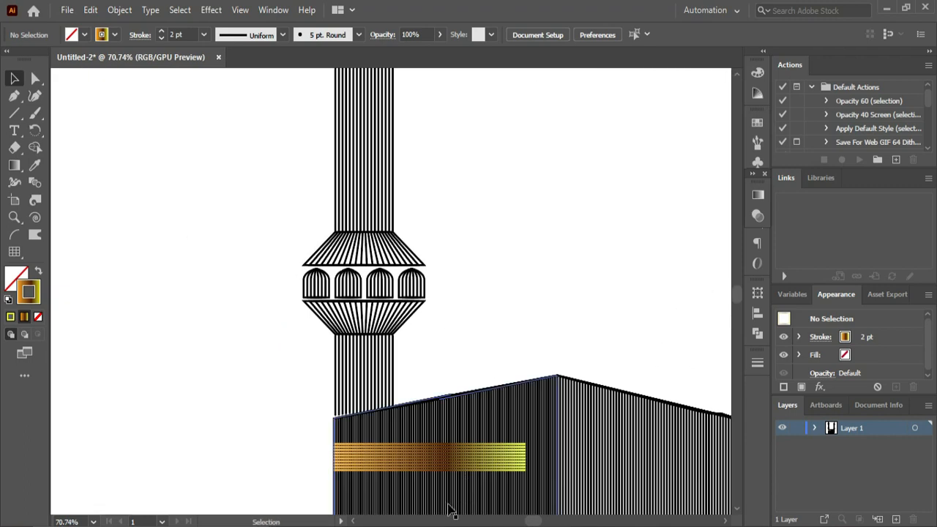
pyautogui.moveTo(530, 521); pyautogui.dragTo(540, 521)
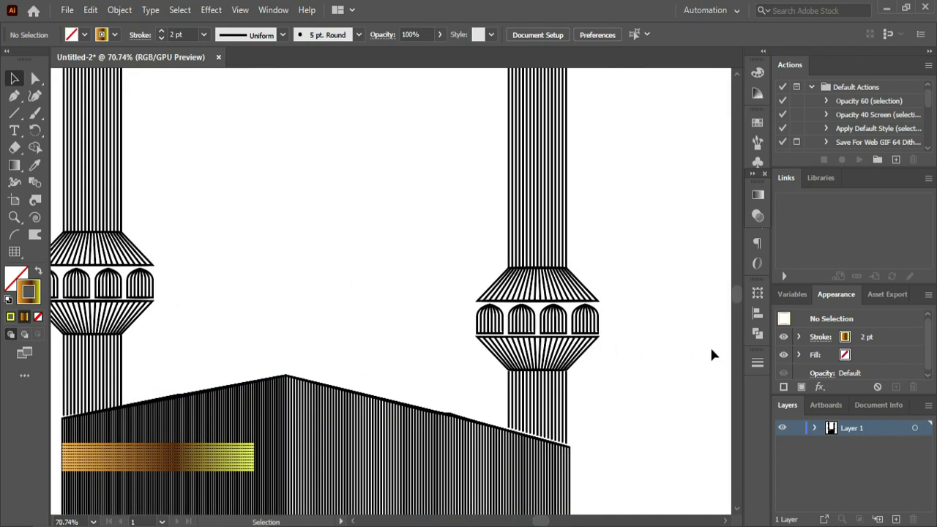
# - Slant the gradient strip on the box's left face by raising its two right-end anchor points toward the slope of the top edge
pyautogui.moveTo(736, 298); pyautogui.dragTo(739, 301)
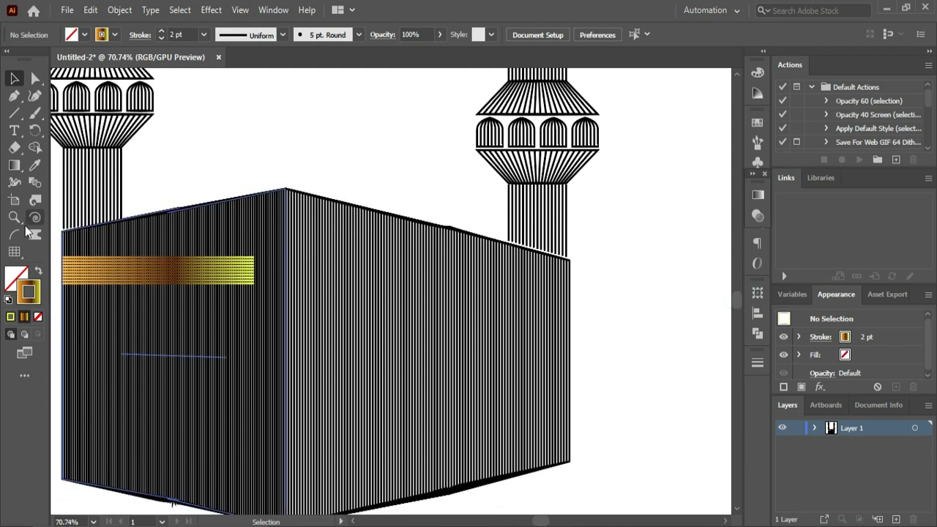
pyautogui.click(16, 80)
pyautogui.click(162, 356)
pyautogui.click(36, 78)
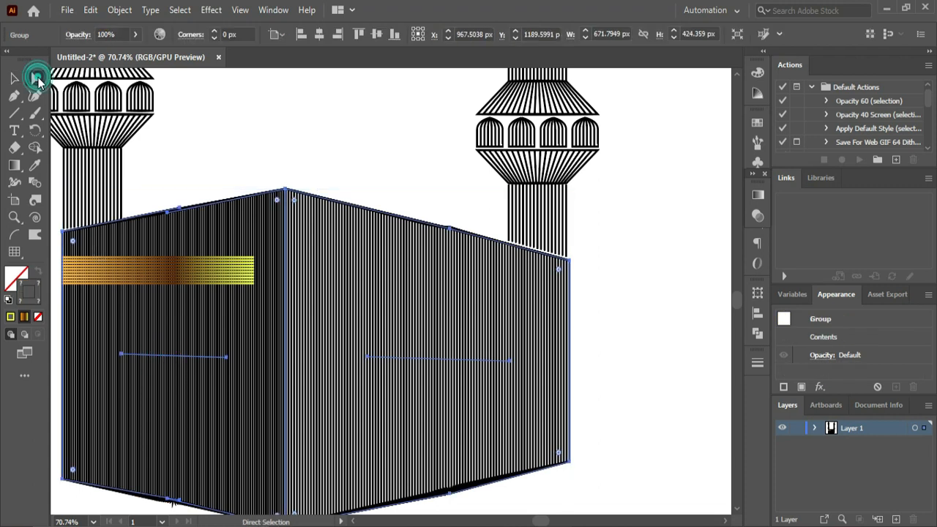
pyautogui.click(259, 175)
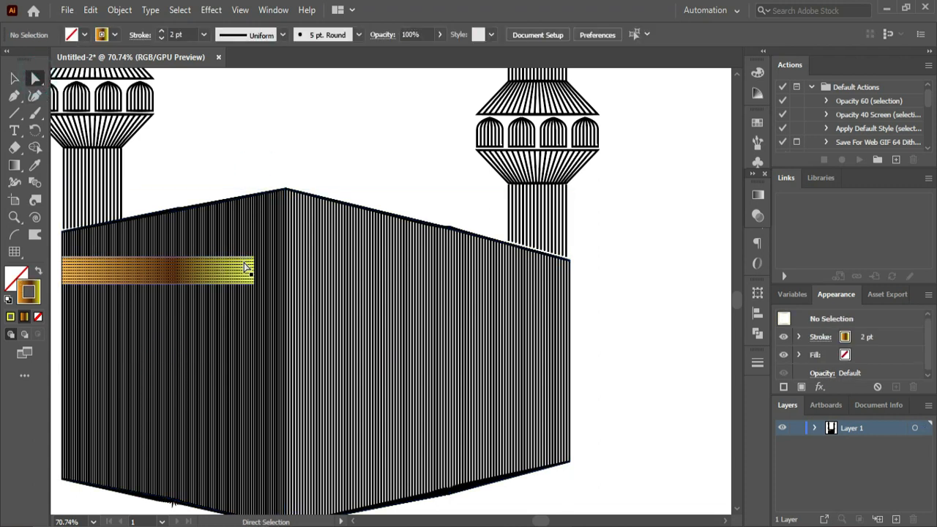
pyautogui.click(254, 258)
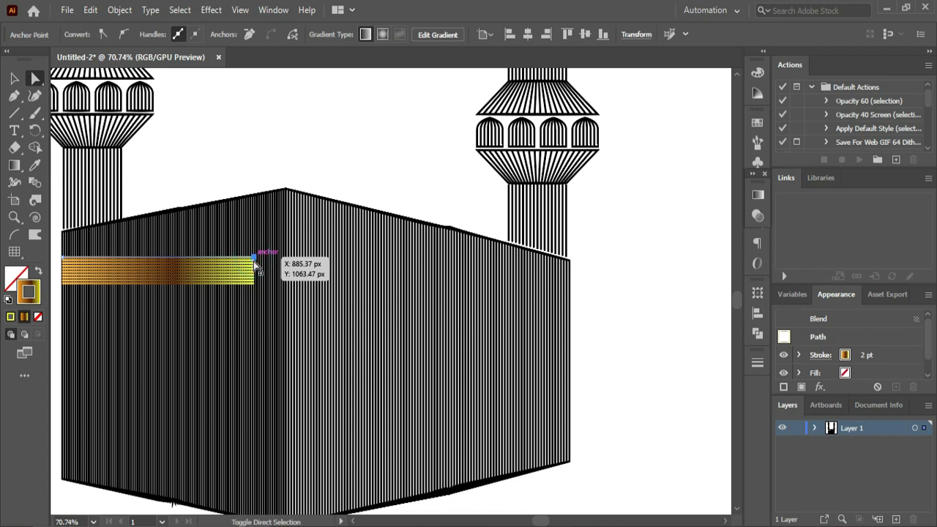
pyautogui.click(258, 284)
pyautogui.click(255, 286)
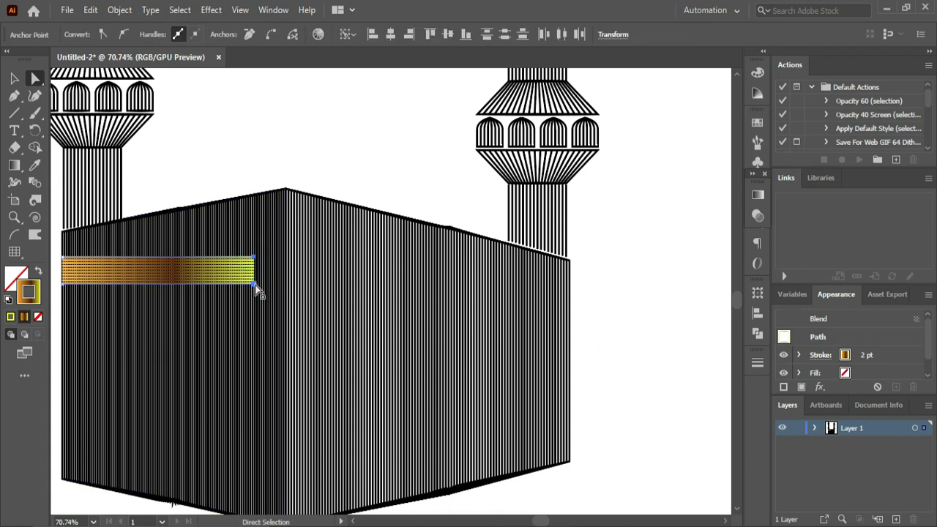
pyautogui.hotkey('shift', 'Up')
pyautogui.hotkey('shift', 'Up')
pyautogui.hotkey('shift', 'Up')
pyautogui.hotkey('shift', 'Up')
pyautogui.hotkey('shift', 'Up')
pyautogui.hotkey('shift', 'Up')
pyautogui.hotkey('shift', 'Up')
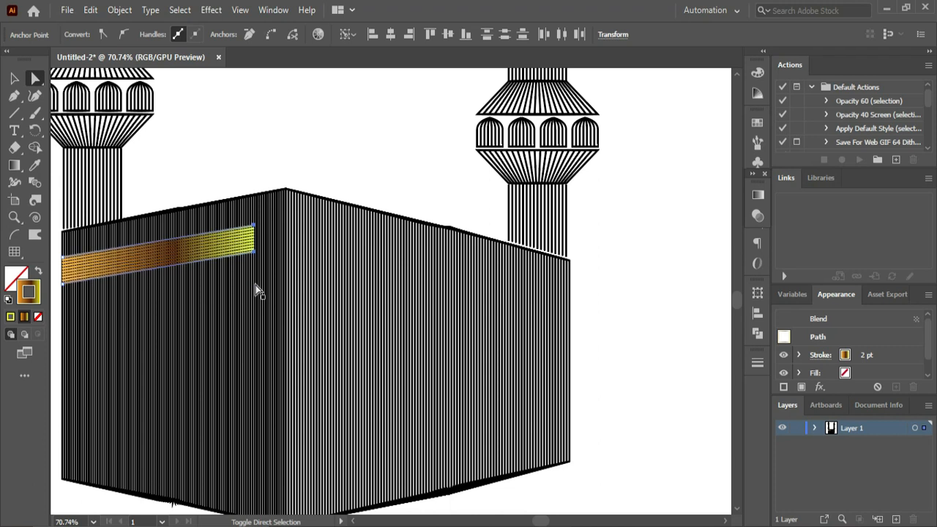
# - Extend the strip's right end to the box's front corner and raise it further to follow the left face's top edge
pyautogui.hotkey('shift', 'Right')
pyautogui.hotkey('shift', 'Right')
pyautogui.hotkey('shift', 'Right')
pyautogui.hotkey('shift', 'Right')
pyautogui.hotkey('shift', 'Right')
pyautogui.hotkey('shift', 'Right')
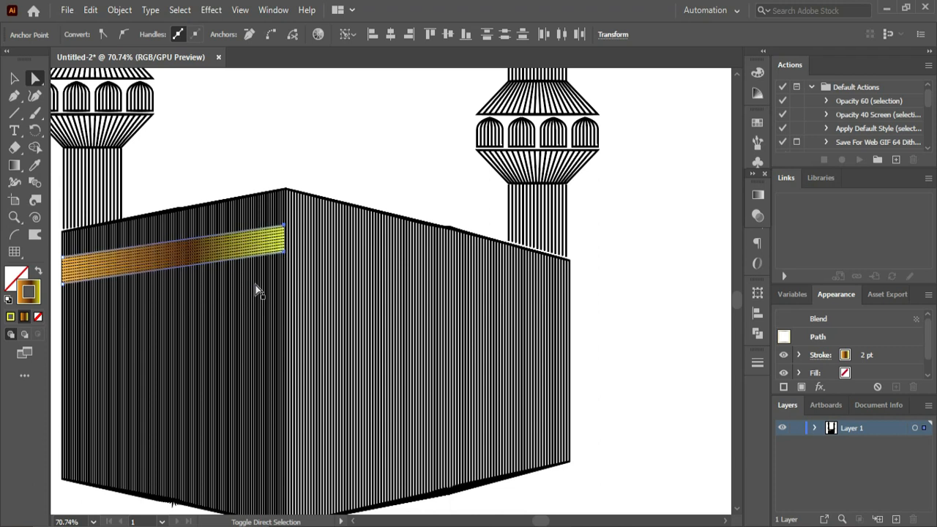
pyautogui.hotkey('shift', 'Up')
pyautogui.hotkey('shift', 'Up')
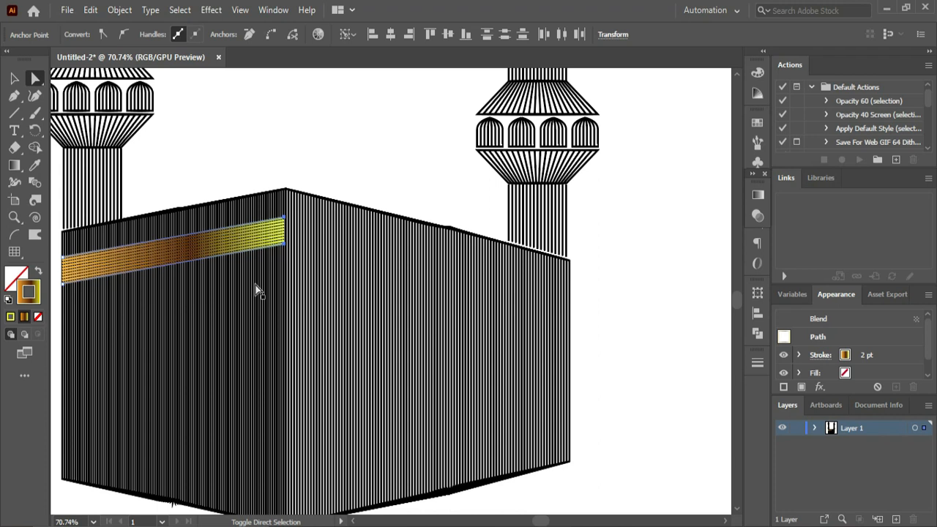
# - Fine-tune the strip's width so its right end sits flush with the box's front vertical edge
pyautogui.hotkey('shift', 'Right')
pyautogui.hotkey('ctrl', 'space')
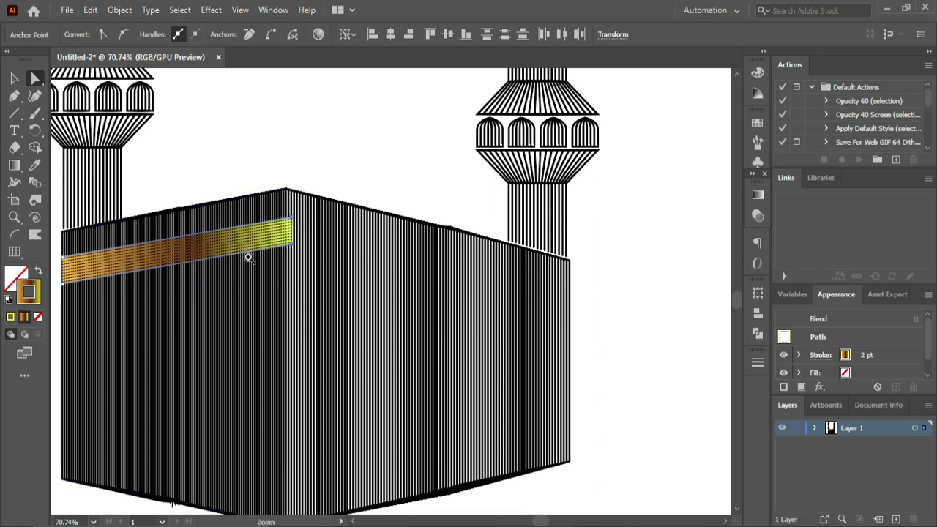
pyautogui.moveTo(232, 188); pyautogui.dragTo(372, 278)
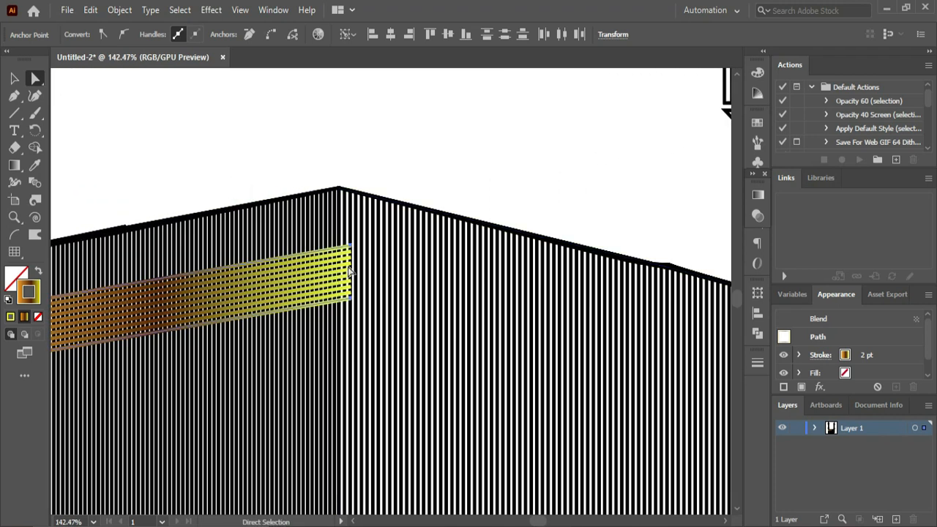
pyautogui.hotkey('shift', 'Left')
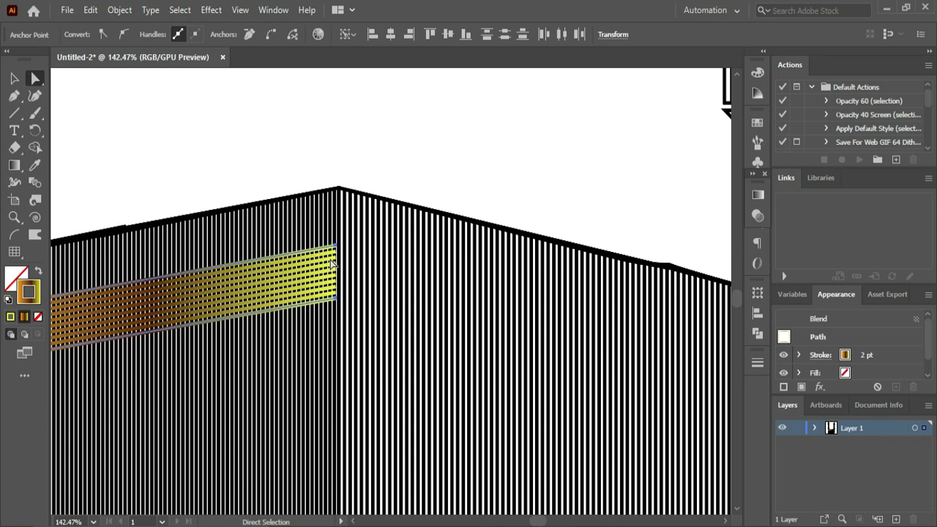
pyautogui.click(14, 79)
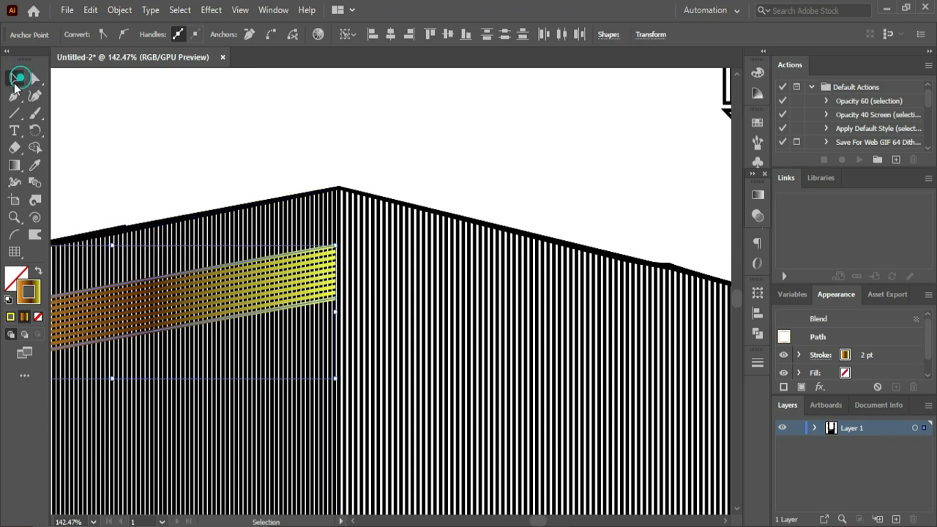
pyautogui.moveTo(334, 309); pyautogui.dragTo(338, 309)
pyautogui.click(234, 130)
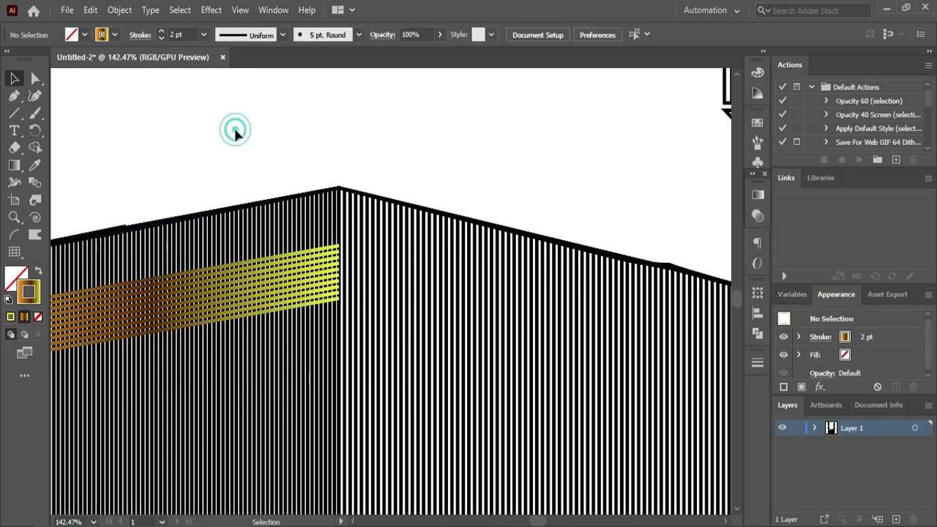
pyautogui.hotkey('ctrl', '0')
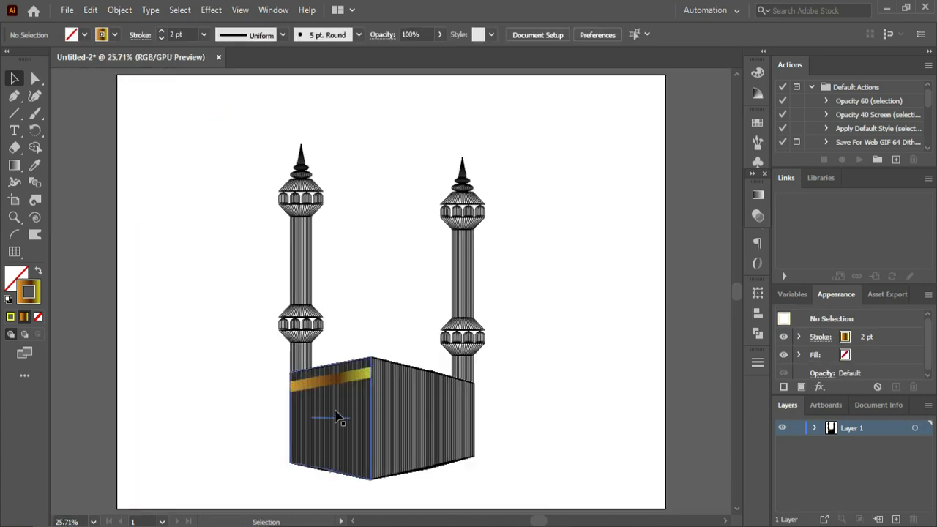
pyautogui.click(333, 382)
pyautogui.rightClick(333, 382)
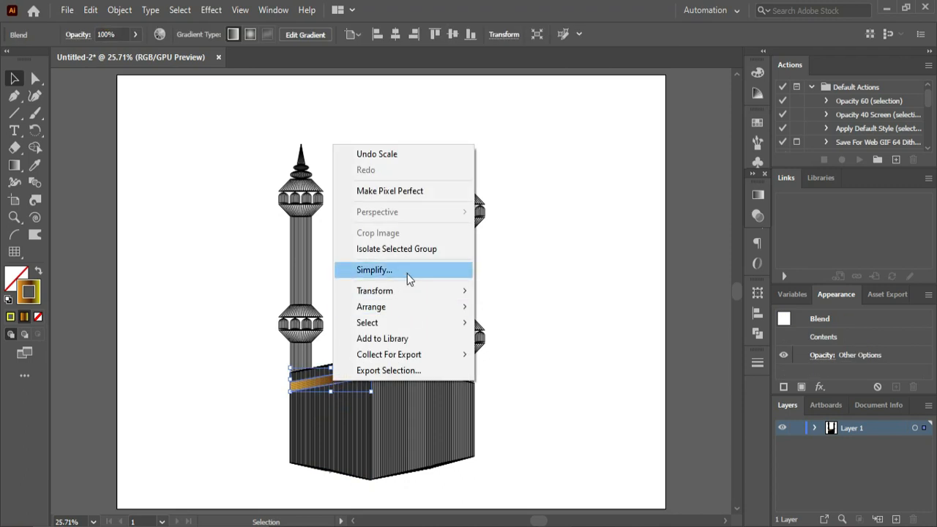
pyautogui.moveTo(409, 289)
pyautogui.click(541, 358)
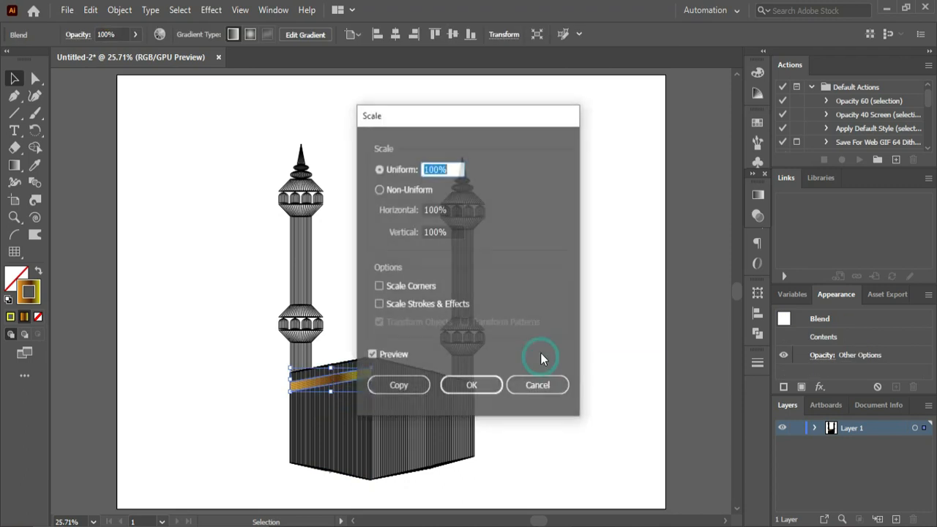
pyautogui.press('Escape')
# - Create a copy of the gradient strip reflected across the vertical axis
pyautogui.rightClick(352, 386)
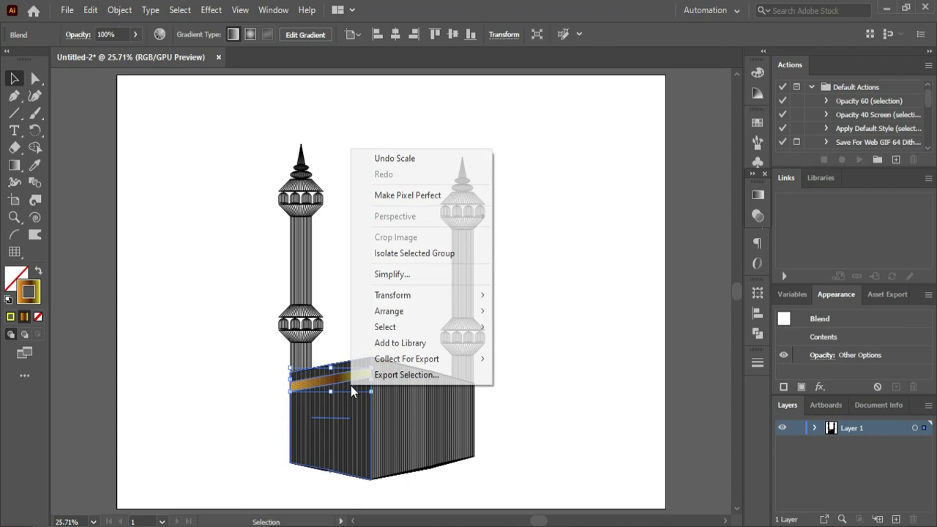
pyautogui.moveTo(413, 296)
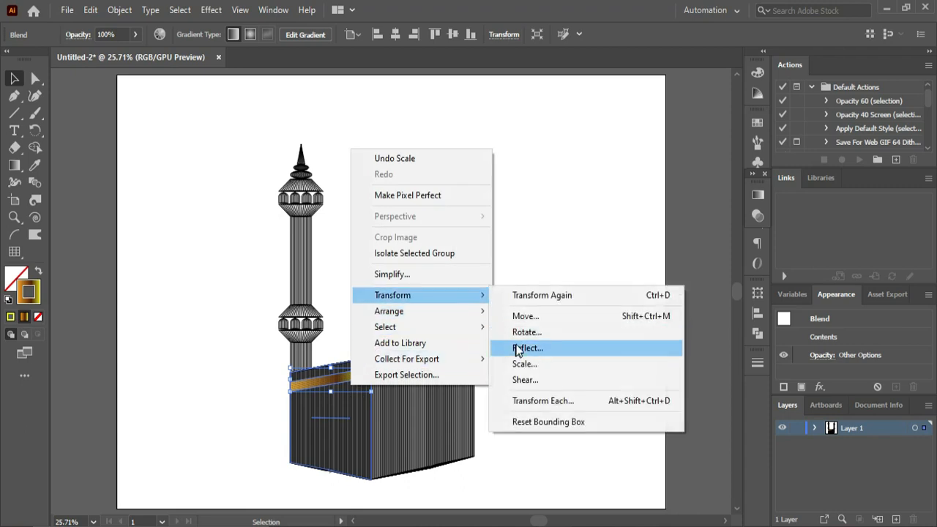
pyautogui.click(521, 348)
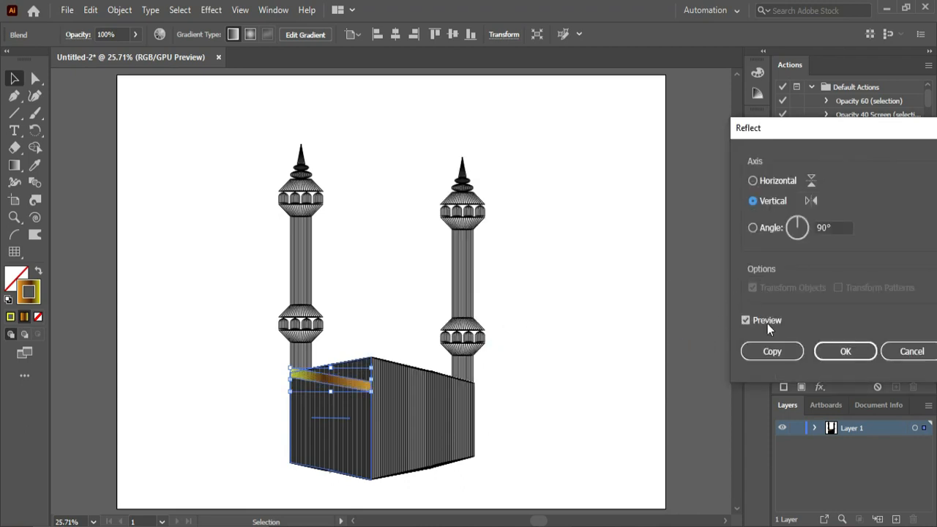
pyautogui.click(772, 352)
pyautogui.click(352, 309)
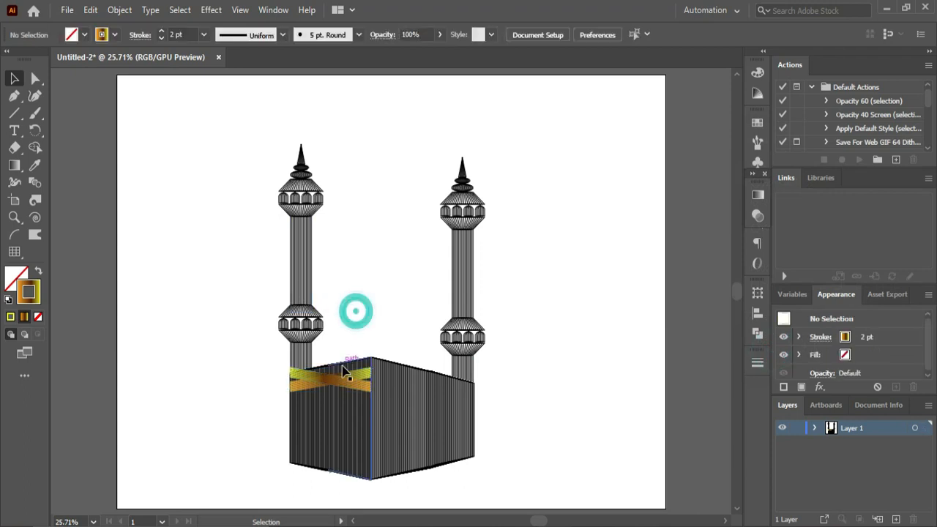
# - Move the mirrored gradient strip onto the upper part of the box's right face, beside the front corner
pyautogui.moveTo(335, 387); pyautogui.dragTo(417, 382)
pyautogui.keyDown('ctrl'); pyautogui.click(324, 314); pyautogui.keyUp('ctrl')
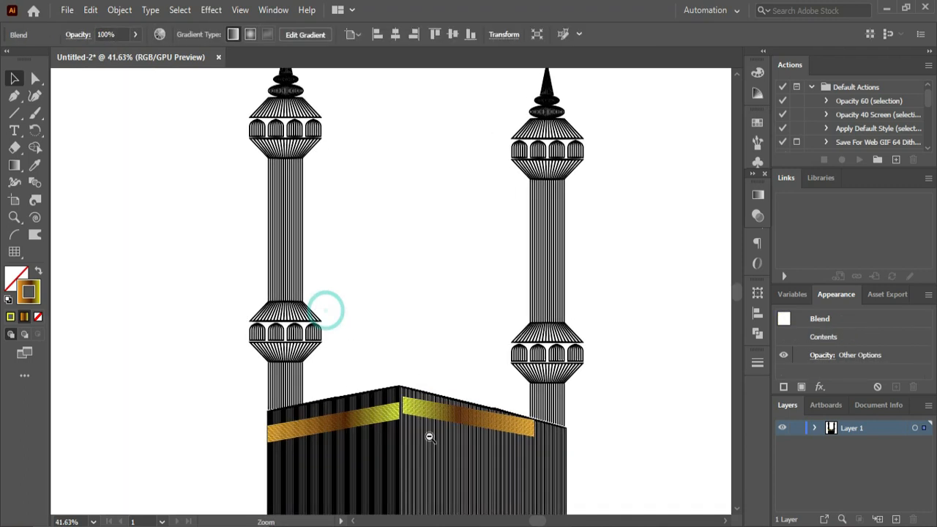
pyautogui.keyDown('ctrl'); pyautogui.click(429, 437); pyautogui.keyUp('ctrl')
pyautogui.moveTo(418, 432)
pyautogui.mouseDown()
pyautogui.moveTo(424, 425)
pyautogui.moveTo(426, 436)
pyautogui.mouseUp()
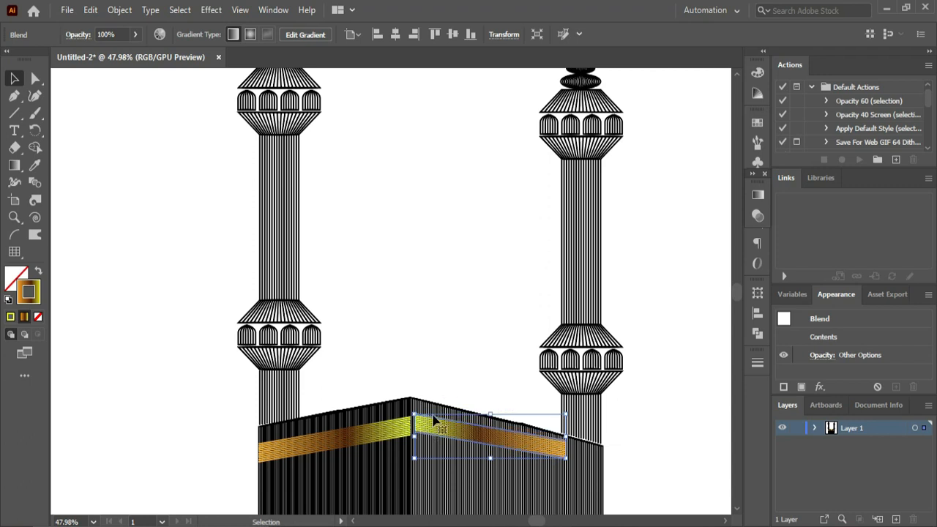
# - Nudge the mirrored strip down and left until it meets the left face's strip at the front corner
pyautogui.press('Down')
pyautogui.press('Down')
pyautogui.press('Down')
pyautogui.press('Left')
pyautogui.press('Left')
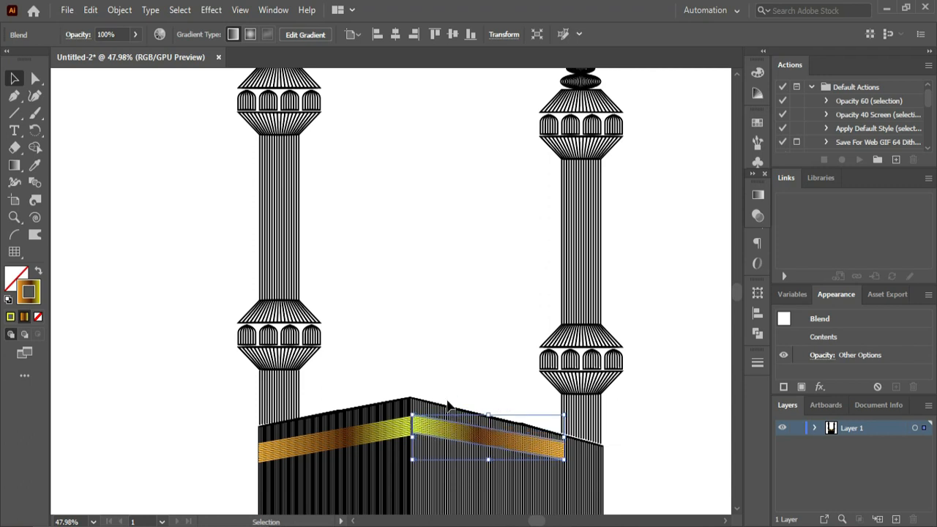
pyautogui.press('Down')
pyautogui.press('Down')
pyautogui.press('Down')
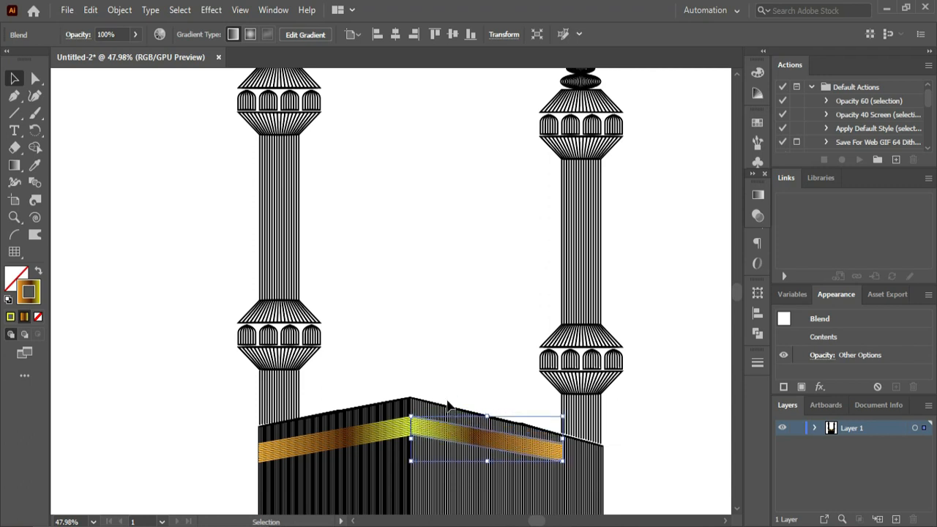
pyautogui.click(454, 354)
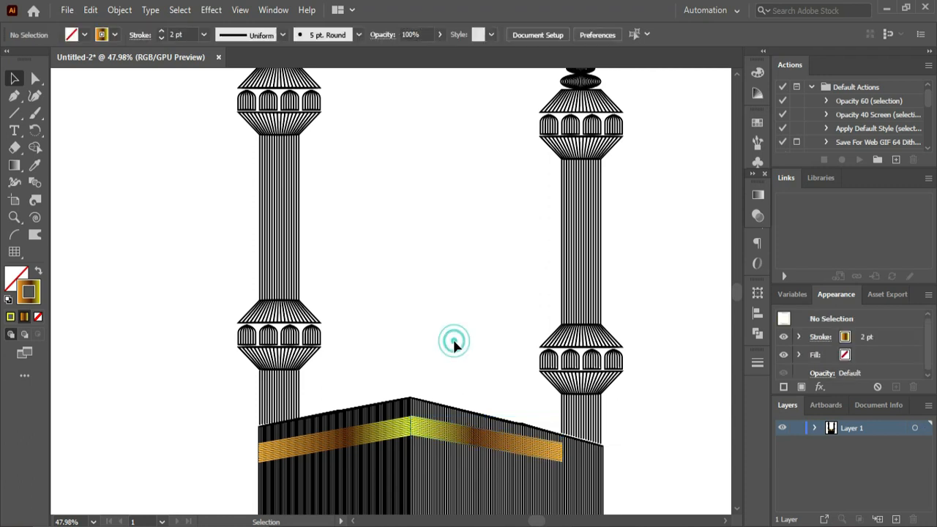
# - Stretch the mirrored strip horizontally to the outer edge of the box's right face
pyautogui.click(439, 436)
pyautogui.click(390, 325)
pyautogui.click(546, 457)
pyautogui.moveTo(563, 441); pyautogui.dragTo(603, 444)
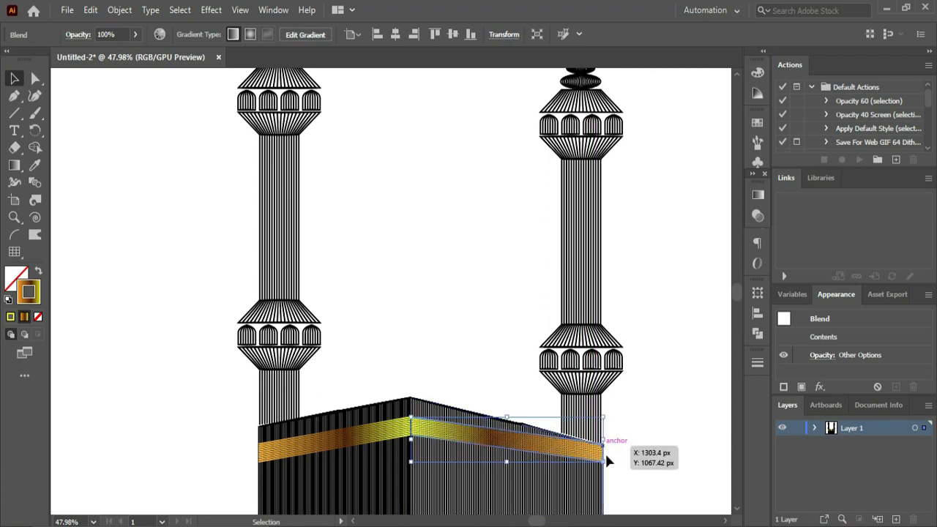
# - Lower the two outer-end anchor points of the right face's strip so it runs parallel to the face's top edge
pyautogui.click(36, 78)
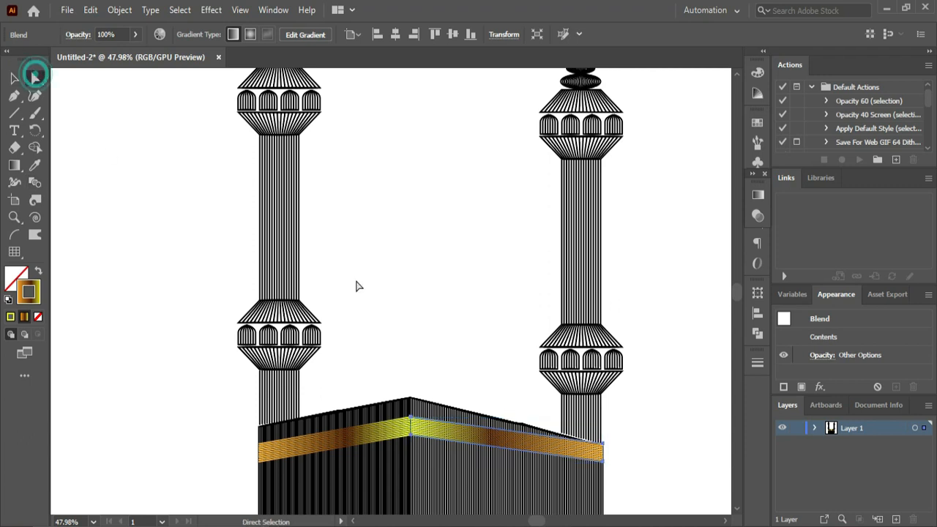
pyautogui.moveTo(595, 399); pyautogui.dragTo(621, 495)
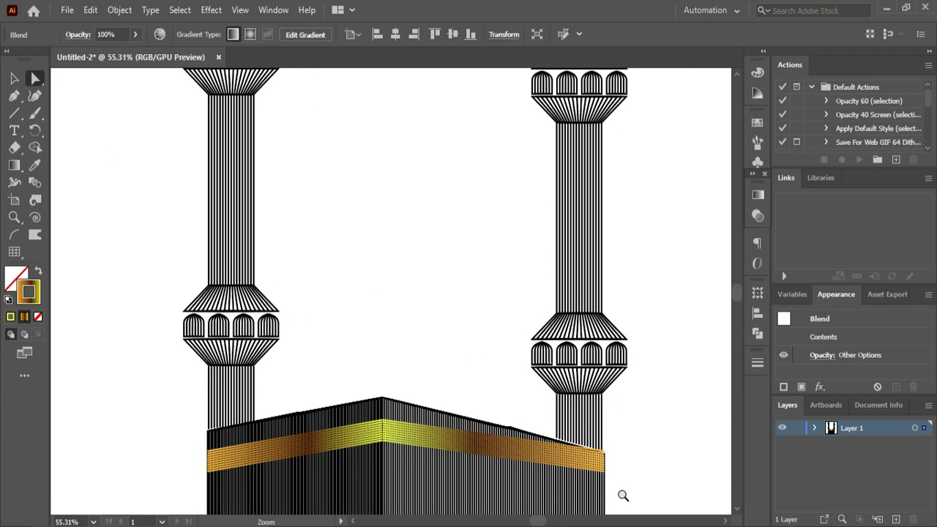
pyautogui.scroll(-5, 735, 298)
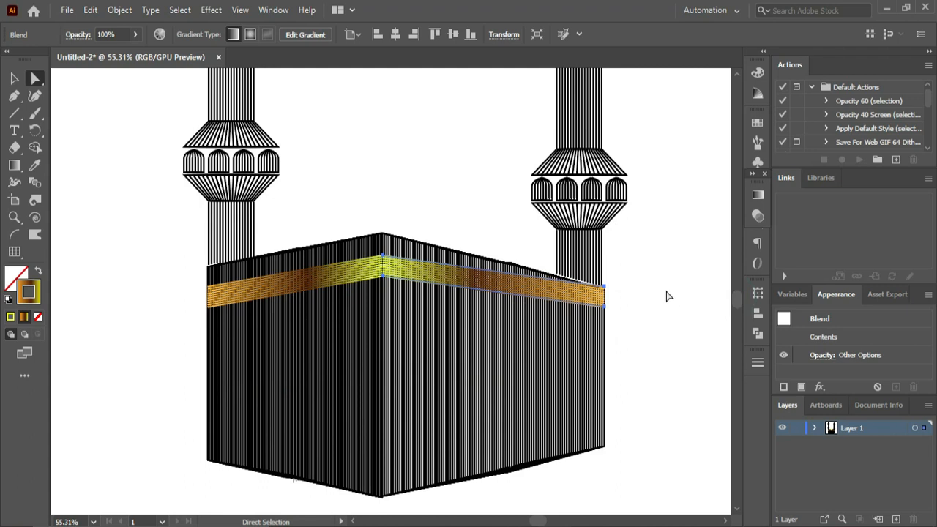
pyautogui.click(606, 289)
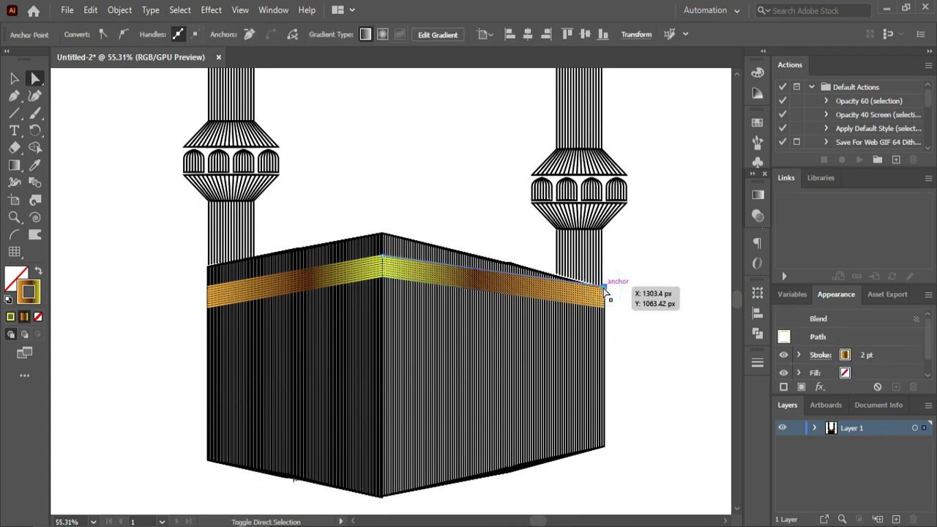
pyautogui.keyDown('shift'); pyautogui.click(605, 308); pyautogui.keyUp('shift')
pyautogui.hotkey('shift', 'Down')
pyautogui.hotkey('shift', 'Down')
pyautogui.hotkey('shift', 'Down')
pyautogui.hotkey('shift', 'Down')
pyautogui.hotkey('shift', 'Down')
pyautogui.hotkey('shift', 'Down')
pyautogui.hotkey('shift', 'Down')
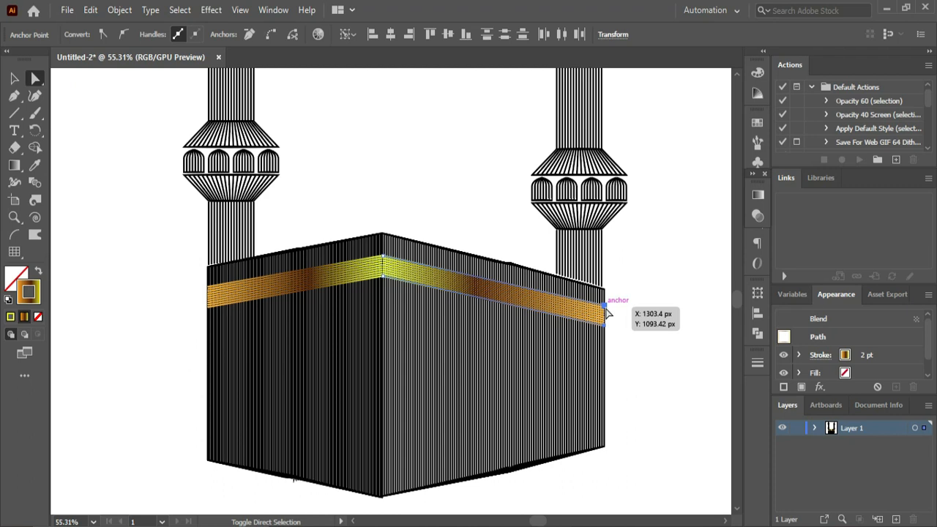
pyautogui.hotkey('shift', 'Up')
pyautogui.hotkey('shift', 'Up')
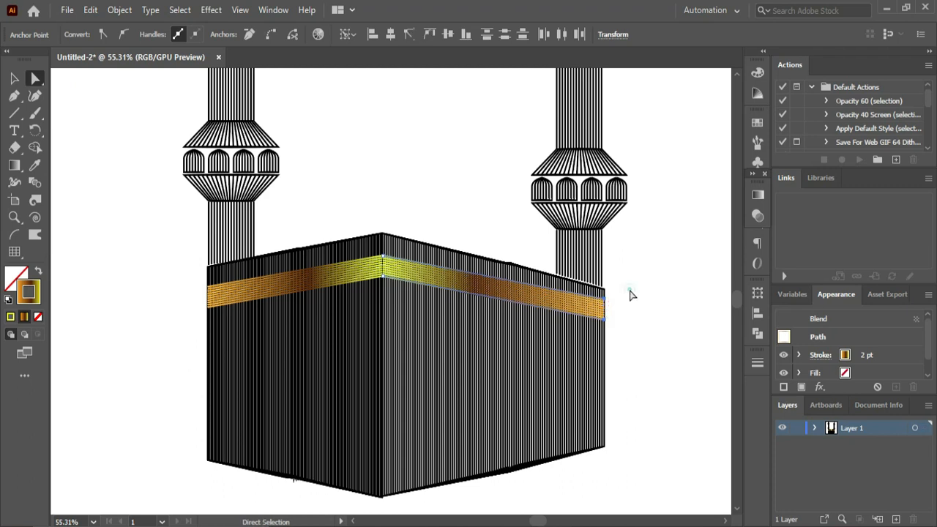
# - Raise the lower edge line of the right face's gradient strip by 10 px to make the strip thinner
pyautogui.click(630, 292)
pyautogui.click(605, 324)
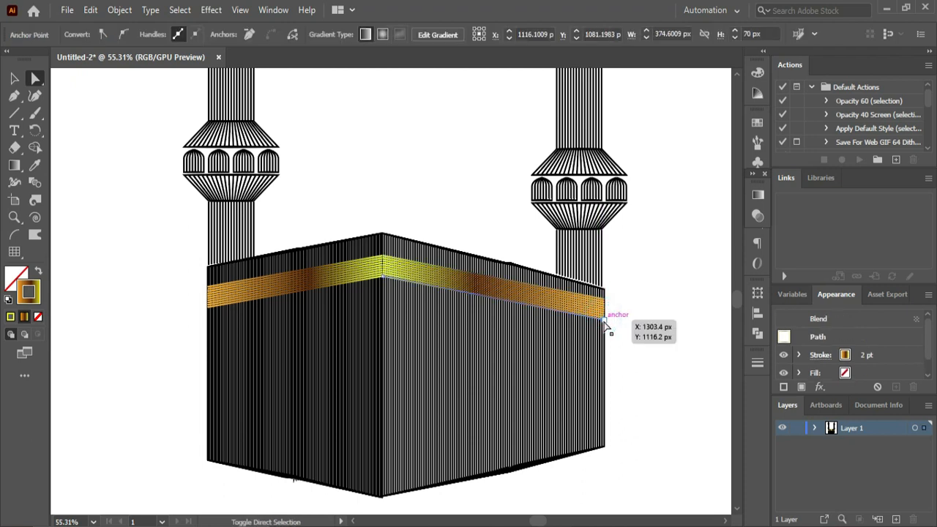
pyautogui.hotkey('shift', 'Up')
pyautogui.hotkey('shift', 'Up')
pyautogui.hotkey('shift', 'Up')
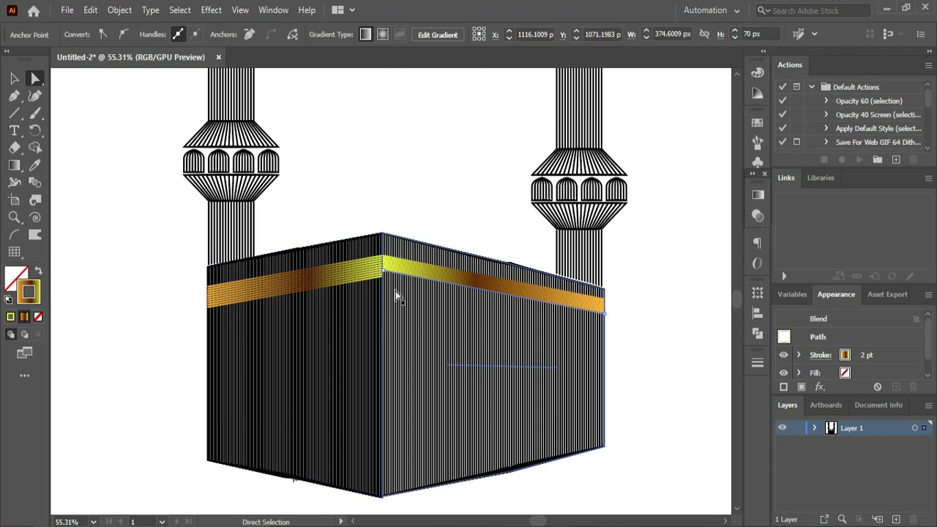
# - Lower the strip's bottom anchor at the front corner to line up with the left strip's lower edge
pyautogui.click(378, 207)
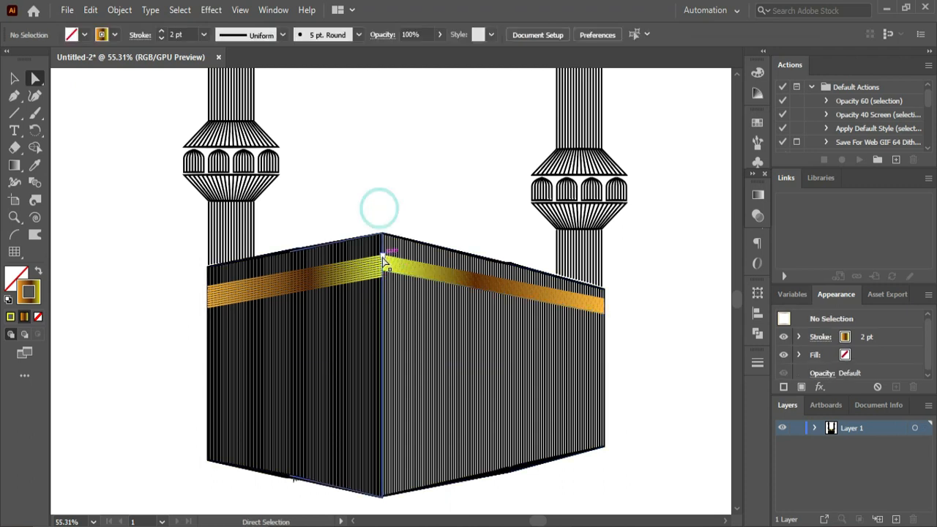
pyautogui.click(384, 273)
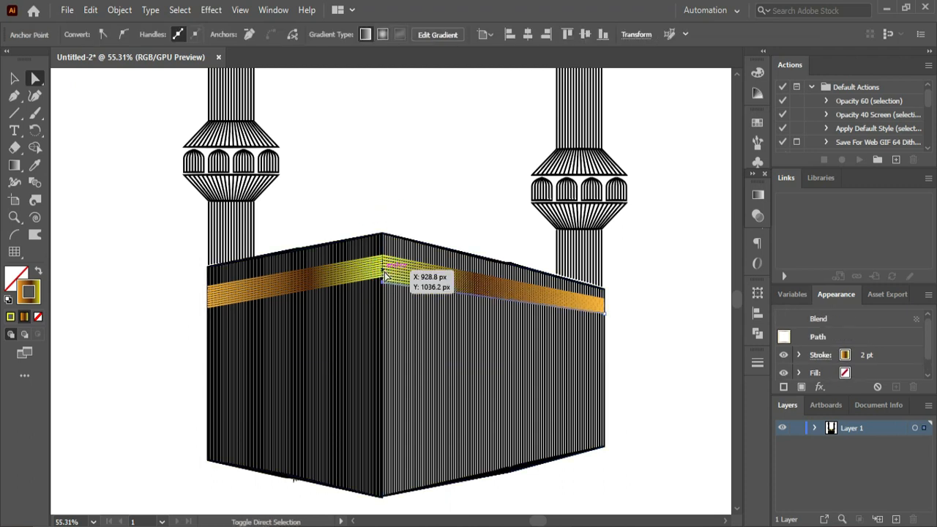
pyautogui.click(382, 130)
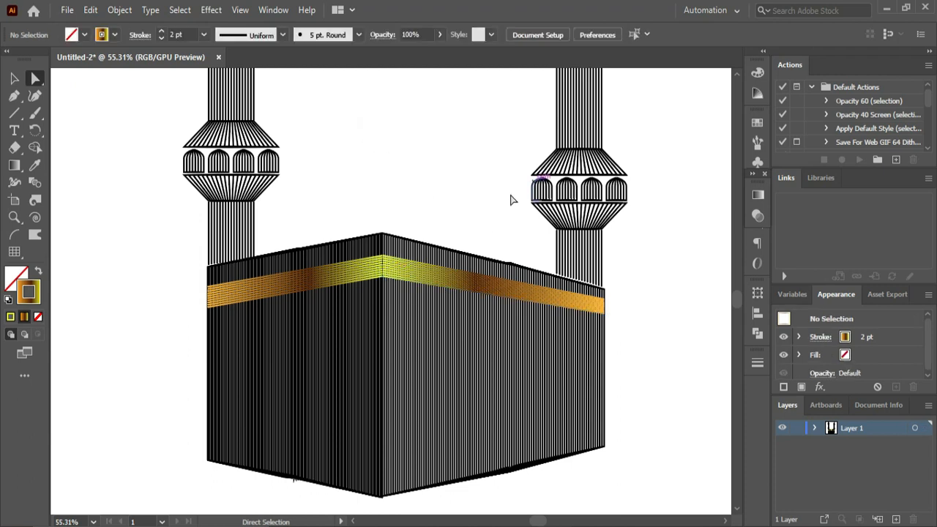
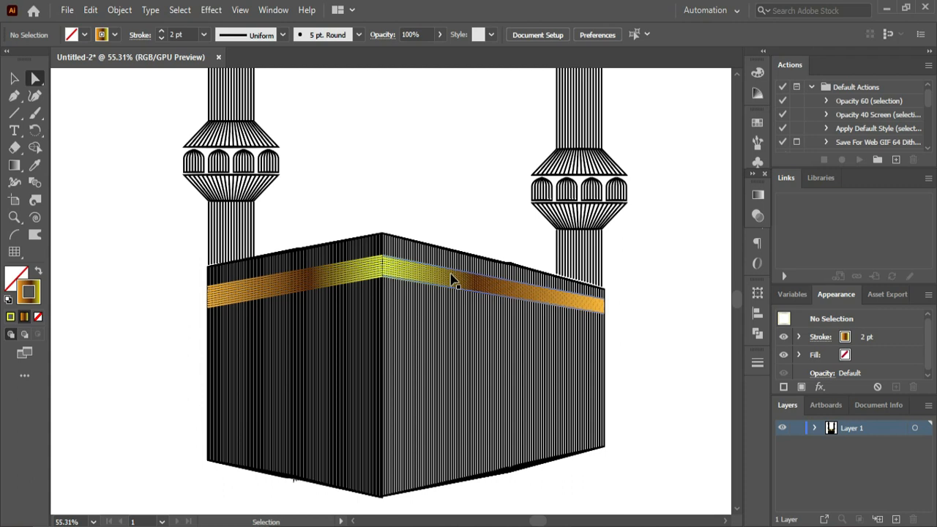
# - Draw two short, closely spaced horizontal lines with the golden gradient stroke on the blank area beside the box
pyautogui.press('z')
pyautogui.keyDown('alt'); pyautogui.click(341, 320); pyautogui.keyUp('alt')
pyautogui.keyDown('alt'); pyautogui.click(340, 317); pyautogui.keyUp('alt')
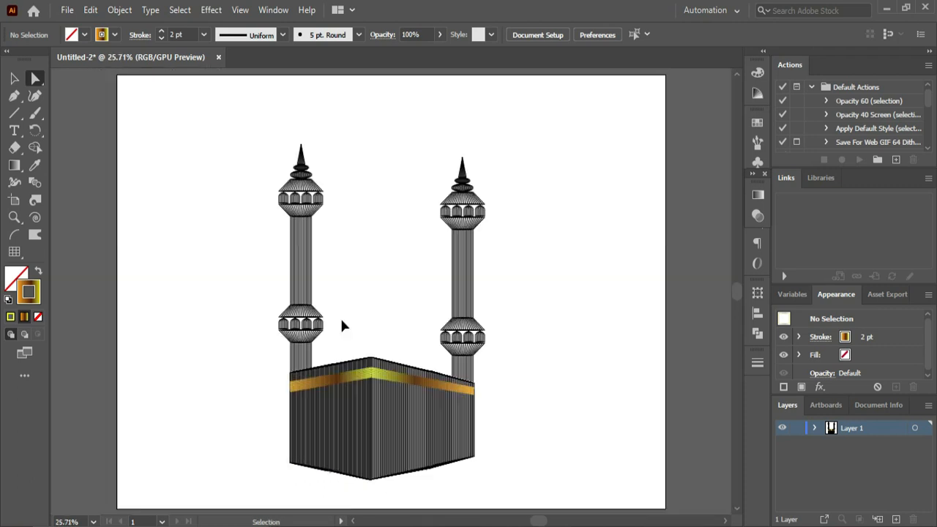
pyautogui.click(14, 112)
pyautogui.moveTo(139, 361)
pyautogui.mouseDown()
pyautogui.moveTo(171, 361)
pyautogui.moveTo(156, 373)
pyautogui.moveTo(298, 401)
pyautogui.mouseUp()
pyautogui.click(14, 78)
# - Blend the two short gradient lines with 8 specified steps to form a small golden strip
pyautogui.press('w')
pyautogui.click(153, 362)
pyautogui.click(154, 374)
pyautogui.doubleClick(35, 181)
pyautogui.doubleClick(662, 187)
pyautogui.write('8')
pyautogui.click(606, 254)
# - Move the small golden strip onto the box's left face beneath the band and resize it
pyautogui.press('v')
pyautogui.click(212, 304)
pyautogui.click(204, 356)
pyautogui.scroll(5, 206, 355)
pyautogui.moveTo(739, 294); pyautogui.dragTo(740, 303)
pyautogui.click(437, 228)
pyautogui.moveTo(437, 243); pyautogui.dragTo(490, 214)
pyautogui.click(382, 220)
# - Shift the anchor points at one end of the small strip so it follows the left face's slope
pyautogui.press('a')
pyautogui.click(470, 215)
pyautogui.keyDown('shift'); pyautogui.click(470, 237); pyautogui.keyUp('shift')
pyautogui.hotkey('shift', 'Up')
pyautogui.hotkey('shift', 'Up')
pyautogui.hotkey('shift', 'Down')
pyautogui.click(284, 198)
pyautogui.press('v')
pyautogui.hotkey('ctrl', 'z')
# - Duplicate the slanted strip at even spacing to make a row of three across the left face
pyautogui.click(382, 222)
pyautogui.click(425, 223)
pyautogui.hotkey('ctrl', 'd')
pyautogui.click(374, 196)
pyautogui.hotkey('ctrl', '0')
# - Create a mirrored copy of the small strip nearest the front corner with Reflect
pyautogui.moveTo(353, 391); pyautogui.dragTo(384, 387)
pyautogui.hotkey('ctrl', 'z')
pyautogui.rightClick(353, 392)
pyautogui.moveTo(432, 306)
pyautogui.click(531, 357)
pyautogui.click(789, 352)
pyautogui.click(546, 366)
# - Duplicate the mirrored strip into a row of four across the right face, with the last one ending at the outer edge
pyautogui.scroll(4, 319, 419)
pyautogui.moveTo(736, 289); pyautogui.dragTo(735, 297)
pyautogui.moveTo(387, 269); pyautogui.dragTo(493, 275)
pyautogui.hotkey('ctrl', 'd')
pyautogui.moveTo(610, 292); pyautogui.dragTo(609, 292)
pyautogui.click(659, 315)
# - Draw a horizontal golden-gradient line beside the box and place a copy of it below for a door shape
pyautogui.click(16, 112)
pyautogui.moveTo(95, 311); pyautogui.dragTo(175, 312)
pyautogui.hotkey('ctrl', 'z')
pyautogui.moveTo(117, 347)
pyautogui.mouseDown()
pyautogui.moveTo(197, 347)
pyautogui.moveTo(159, 417)
pyautogui.mouseUp()
pyautogui.click(18, 78)
# - Blend the two horizontal lines with 47 specified steps into a dense golden rectangle
pyautogui.click(33, 181)
pyautogui.click(155, 347)
pyautogui.click(151, 416)
pyautogui.doubleClick(34, 182)
pyautogui.click(626, 184)
pyautogui.click(616, 213)
pyautogui.scroll(-15, 658, 195)
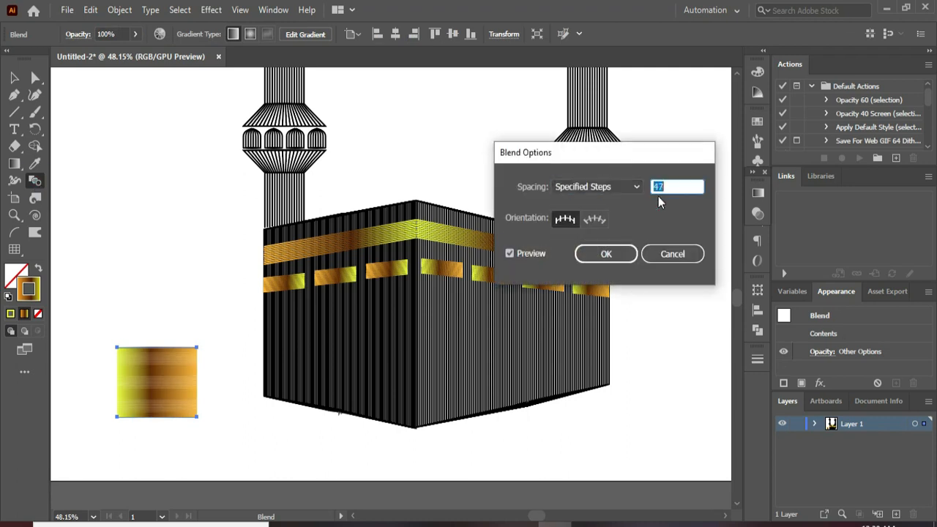
pyautogui.click(607, 253)
# - Place the golden rectangle on the right face as a door and lower its bottom anchor to the face's slanted lower edge
pyautogui.click(14, 77)
pyautogui.click(213, 326)
pyautogui.moveTo(197, 382); pyautogui.dragTo(545, 352)
pyautogui.press('a')
pyautogui.click(522, 396)
pyautogui.moveTo(521, 396); pyautogui.dragTo(521, 403)
pyautogui.click(672, 396)
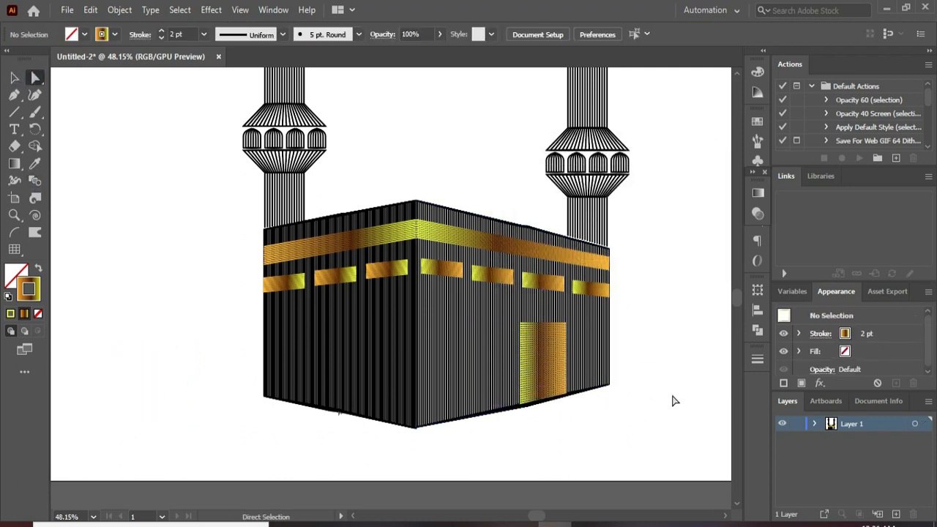
# - Scale down the golden door on the right face, keeping its base on the lower edge
pyautogui.press('v')
pyautogui.click(658, 349)
pyautogui.moveTo(540, 335); pyautogui.dragTo(560, 338)
pyautogui.click(545, 351)
pyautogui.click(662, 357)
# - Draw a U-shaped curve about 160 px wide beside the box with the Pen tool and stretch it to about 210 px tall
pyautogui.click(15, 95)
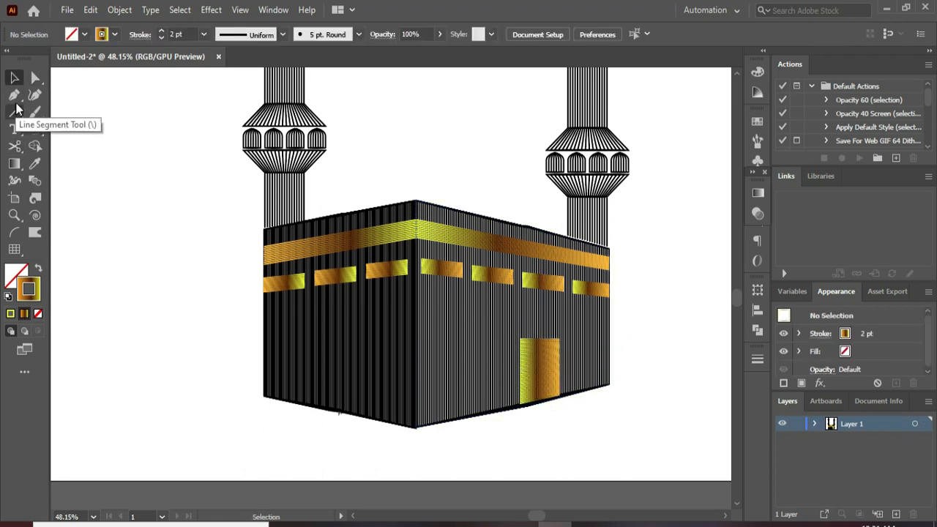
pyautogui.click(82, 316)
pyautogui.moveTo(165, 319); pyautogui.dragTo(215, 180)
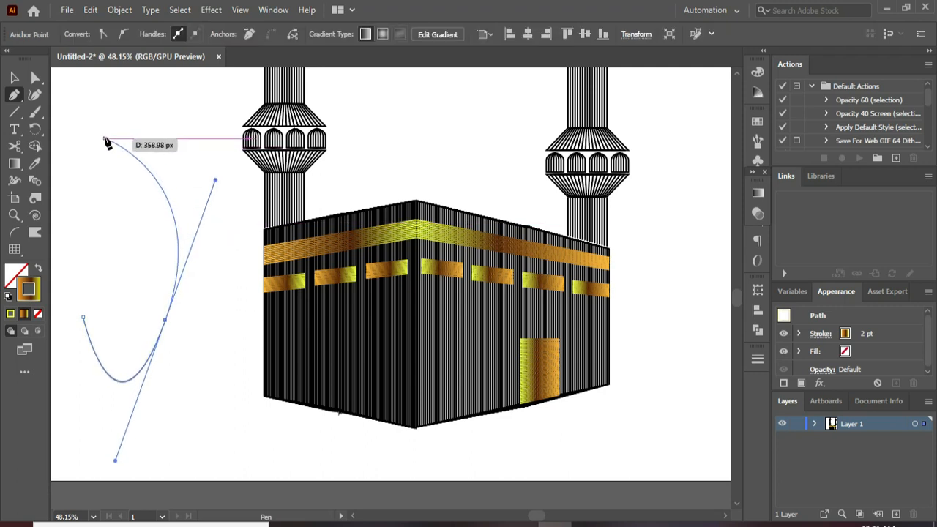
pyautogui.click(14, 77)
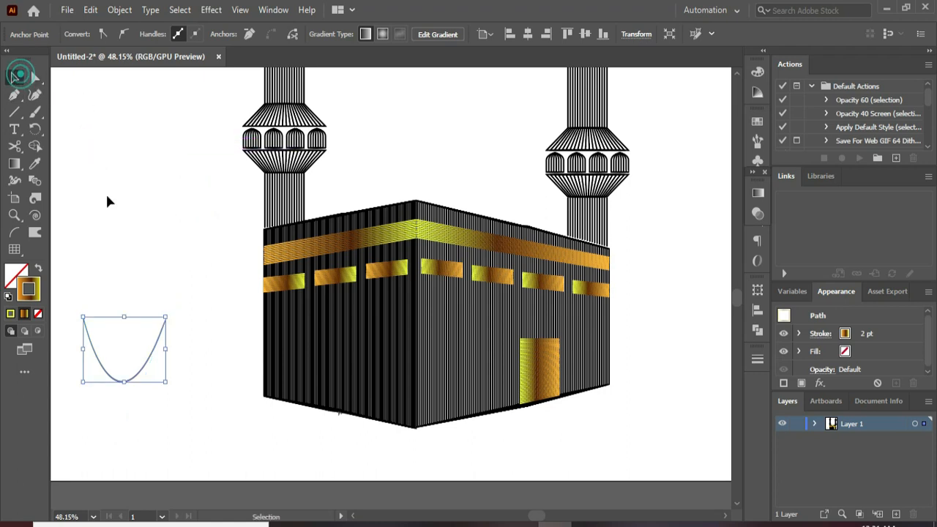
pyautogui.moveTo(128, 319); pyautogui.dragTo(127, 269)
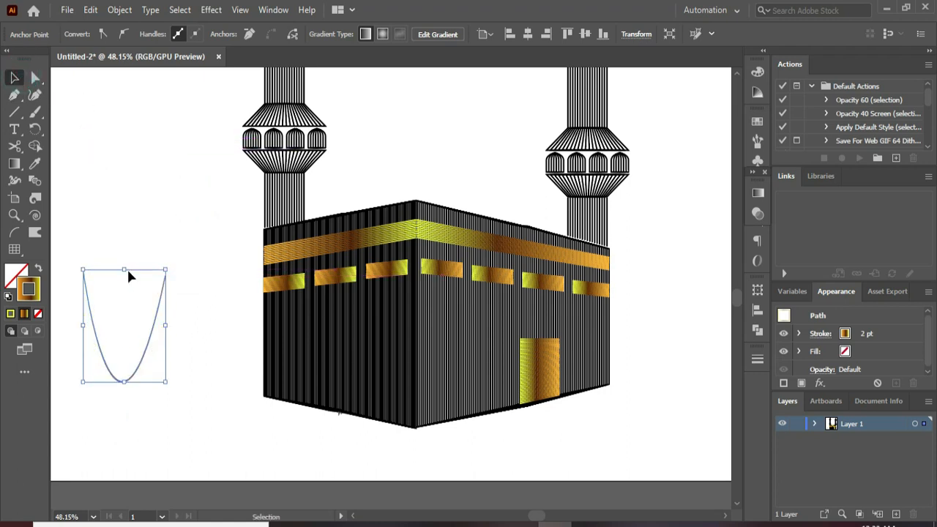
# - Set the U-shaped curve's stroke to solid white, FFFFFF
pyautogui.click(11, 314)
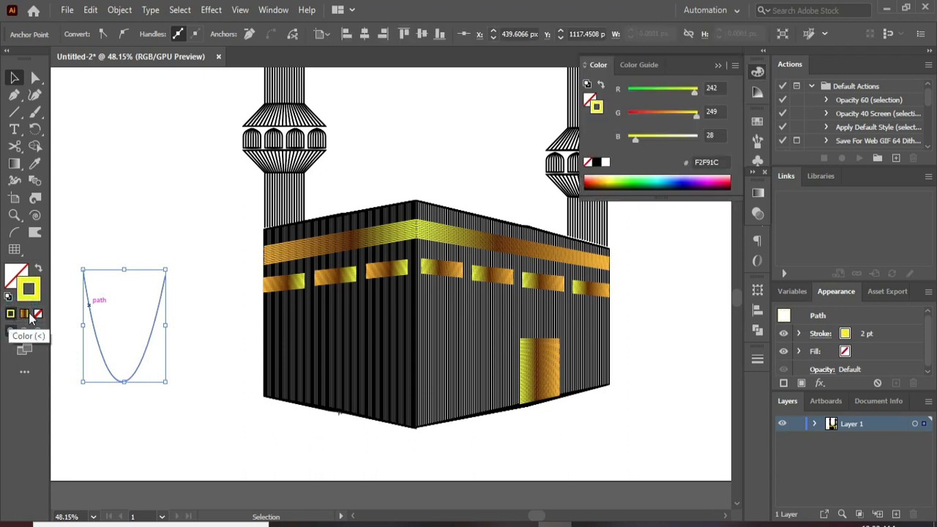
pyautogui.click(605, 162)
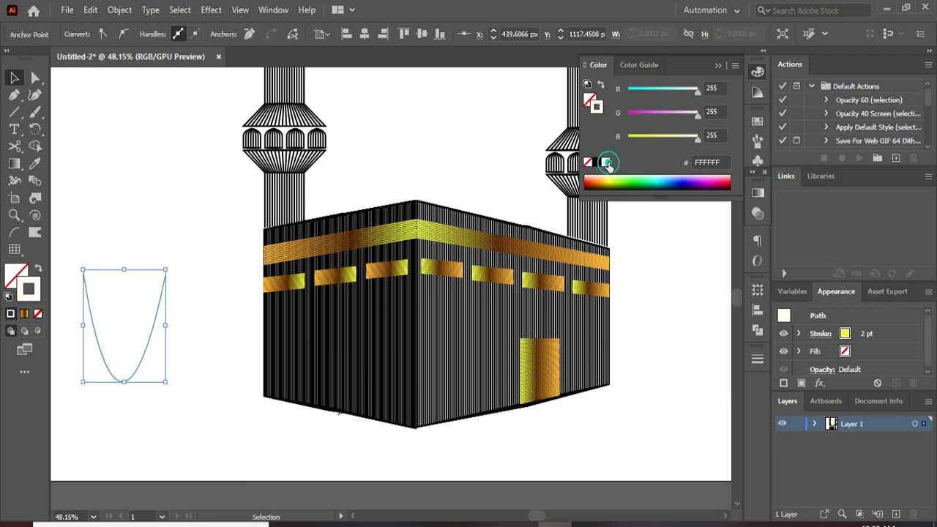
pyautogui.click(718, 66)
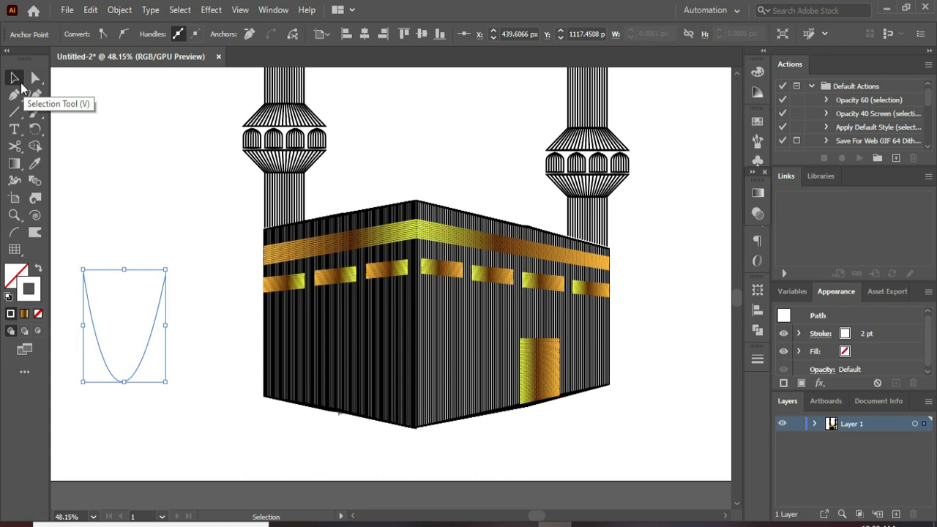
pyautogui.click(164, 178)
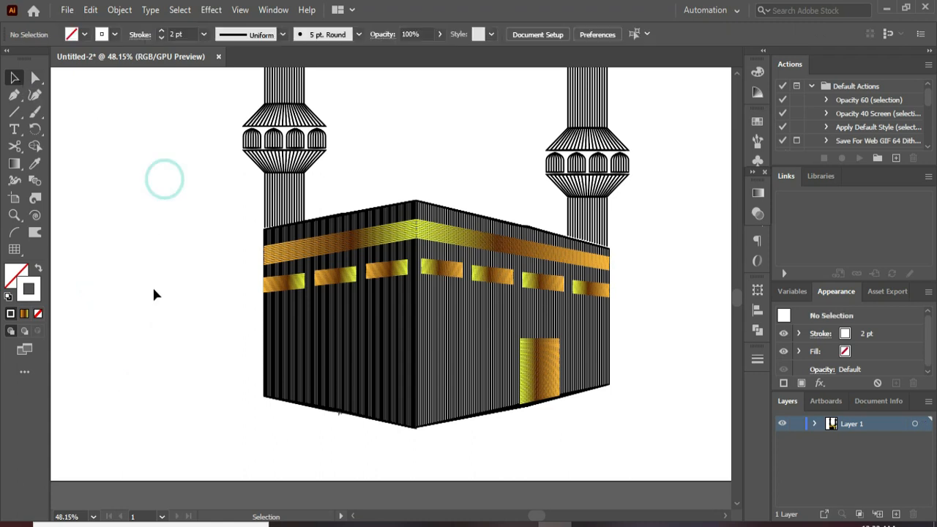
# - Make a much smaller copy of the white U-shaped curve centred inside the original
pyautogui.click(152, 335)
pyautogui.press('a')
pyautogui.press('v')
pyautogui.moveTo(166, 382); pyautogui.dragTo(129, 341)
pyautogui.hotkey('ctrl', 'z')
pyautogui.hotkey('ctrl', 'z')
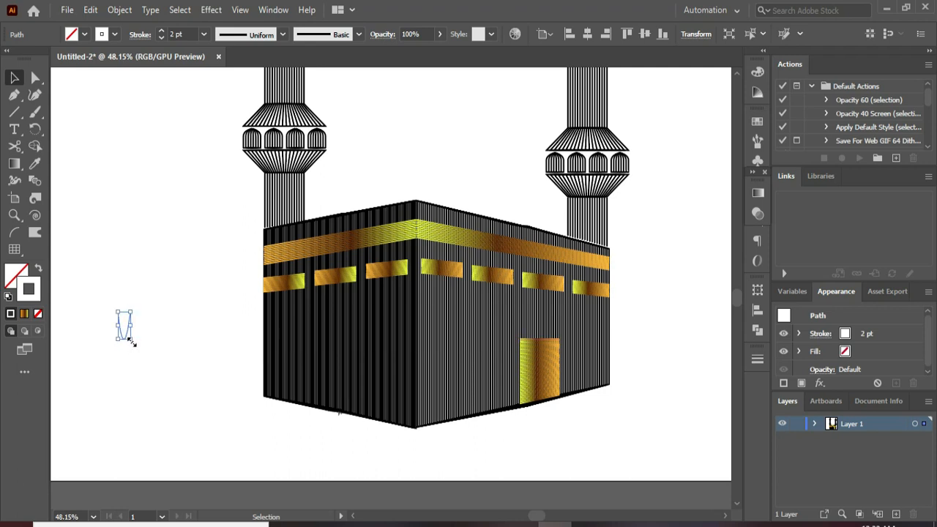
pyautogui.click(175, 312)
# - Blend the large and small white curves and move the blend onto the box's left face
pyautogui.moveTo(65, 246); pyautogui.dragTo(197, 371)
pyautogui.click(35, 182)
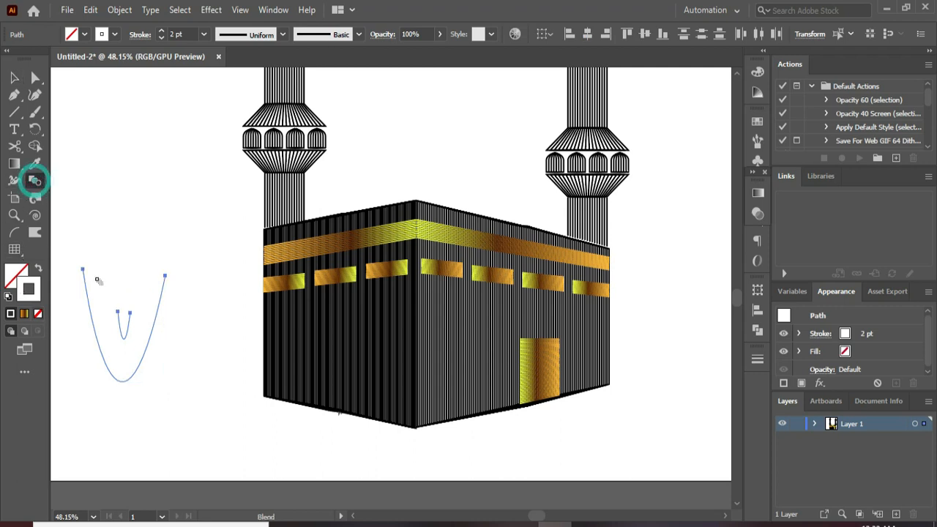
pyautogui.click(93, 331)
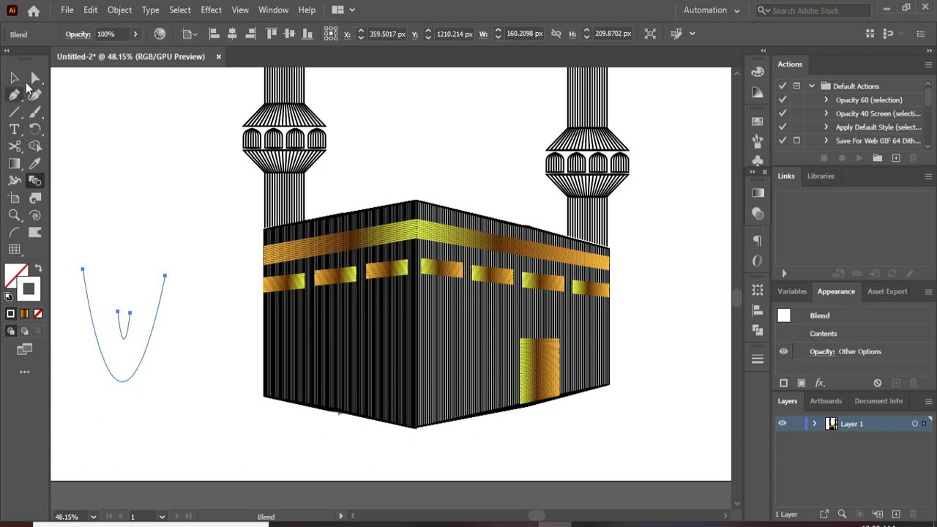
pyautogui.click(15, 78)
pyautogui.click(183, 328)
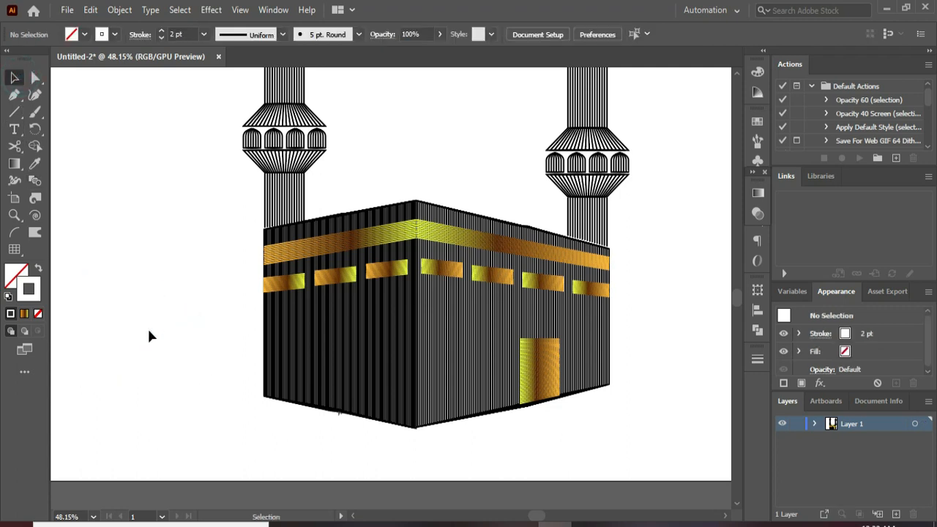
pyautogui.moveTo(152, 335); pyautogui.dragTo(335, 354)
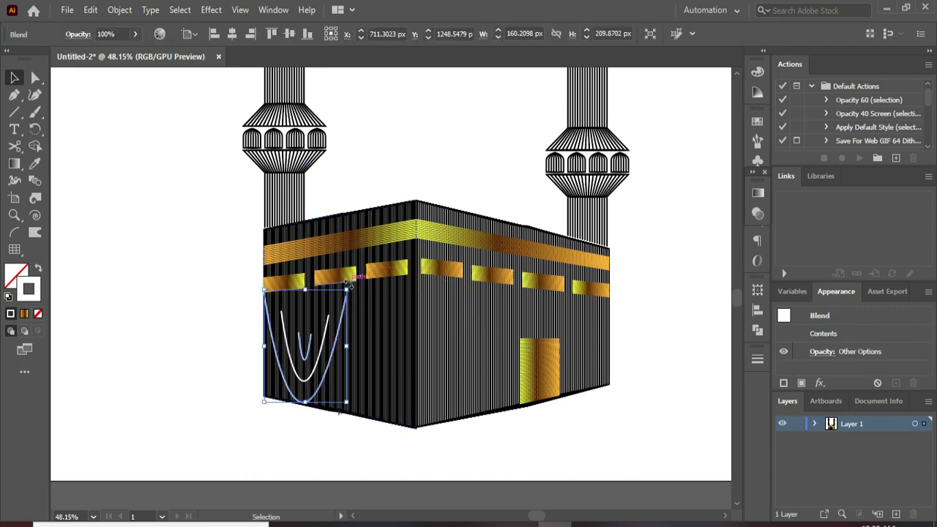
# - Shrink the white curve blend to about 79 x 103 px and place it beneath the left face's outermost golden strip
pyautogui.moveTo(347, 291); pyautogui.dragTo(293, 352)
pyautogui.click(210, 363)
pyautogui.moveTo(278, 388); pyautogui.dragTo(278, 319)
pyautogui.moveTo(292, 295); pyautogui.dragTo(304, 279)
pyautogui.moveTo(296, 316); pyautogui.dragTo(297, 326)
pyautogui.hotkey('ctrl', 'z')
pyautogui.click(223, 341)
pyautogui.click(284, 333)
# - Set the white curve blend's spacing to 7 specified steps
pyautogui.doubleClick(35, 181)
pyautogui.click(510, 253)
pyautogui.click(597, 186)
pyautogui.click(594, 218)
pyautogui.click(676, 187)
pyautogui.press('Up')
pyautogui.press('Up')
pyautogui.press('Up')
pyautogui.press('Up')
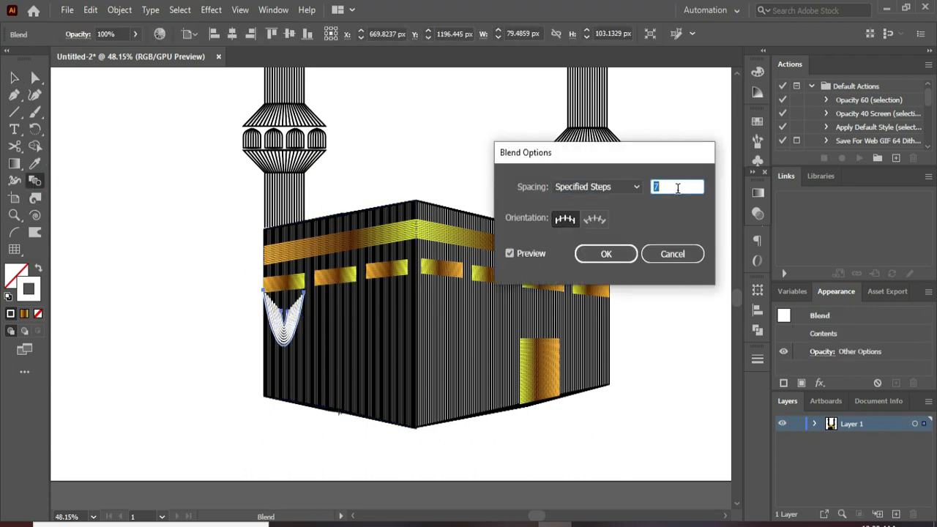
pyautogui.click(606, 254)
# - Duplicate the white swag at even spacing to make a row of three across the left face
pyautogui.click(14, 77)
pyautogui.moveTo(288, 324); pyautogui.dragTo(330, 324)
pyautogui.hotkey('ctrl', 'd')
pyautogui.hotkey('ctrl', 'd')
pyautogui.press('Delete')
# - Group the three white swags, enlarge them to about 288 x 123 px and rotate them to follow the left face's slope
pyautogui.click(288, 332)
pyautogui.keyDown('shift'); pyautogui.click(327, 331); pyautogui.keyUp('shift')
pyautogui.keyDown('shift'); pyautogui.click(368, 334); pyautogui.keyUp('shift')
pyautogui.hotkey('ctrl', 't')
pyautogui.hotkey('ctrl', 'g')
pyautogui.moveTo(388, 291); pyautogui.dragTo(412, 275)
pyautogui.moveTo(343, 327); pyautogui.dragTo(344, 328)
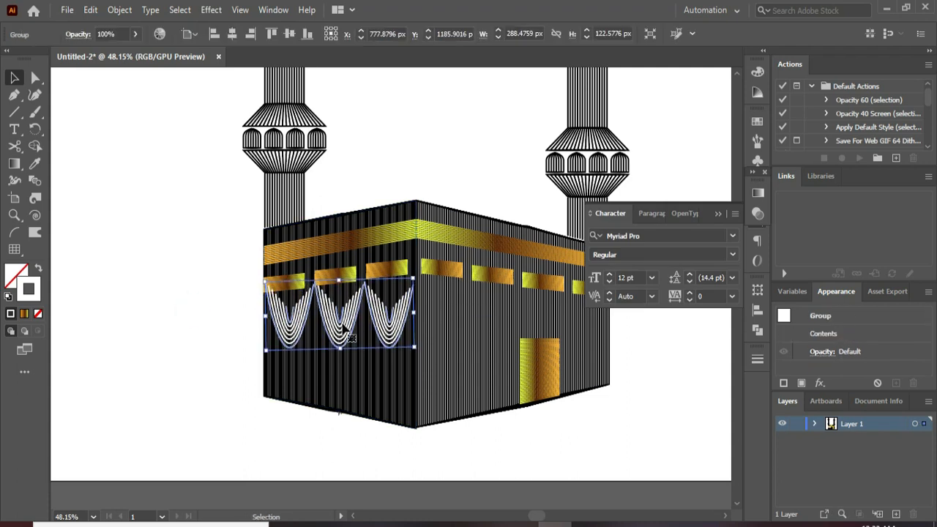
pyautogui.moveTo(415, 282); pyautogui.dragTo(436, 262)
pyautogui.moveTo(339, 322); pyautogui.dragTo(491, 321)
pyautogui.click(329, 443)
pyautogui.click(718, 213)
pyautogui.press('Delete')
# - Create a mirrored copy of the white swag group with Reflect and move it onto the right face
pyautogui.rightClick(395, 308)
pyautogui.moveTo(439, 218)
pyautogui.click(568, 270)
pyautogui.click(776, 347)
pyautogui.moveTo(404, 317); pyautogui.dragTo(544, 331)
# - Resize and reposition the mirrored swag group beneath the right face's golden strips
pyautogui.rightClick(542, 343)
pyautogui.click(570, 347)
pyautogui.hotkey('ctrl', 'z')
pyautogui.click(646, 317)
pyautogui.click(440, 306)
pyautogui.moveTo(579, 288); pyautogui.dragTo(597, 282)
pyautogui.moveTo(546, 339); pyautogui.dragTo(494, 338)
# - Angle the mirrored swags along the right face's slope so they span from the front corner to the outer edge
pyautogui.click(35, 77)
pyautogui.click(124, 140)
pyautogui.click(483, 304)
pyautogui.click(21, 77)
pyautogui.moveTo(566, 339); pyautogui.dragTo(594, 320)
pyautogui.rightClick(540, 317)
pyautogui.click(574, 187)
pyautogui.click(627, 266)
pyautogui.hotkey('ctrl', 'z')
pyautogui.click(725, 250)
pyautogui.hotkey('ctrl', '0')
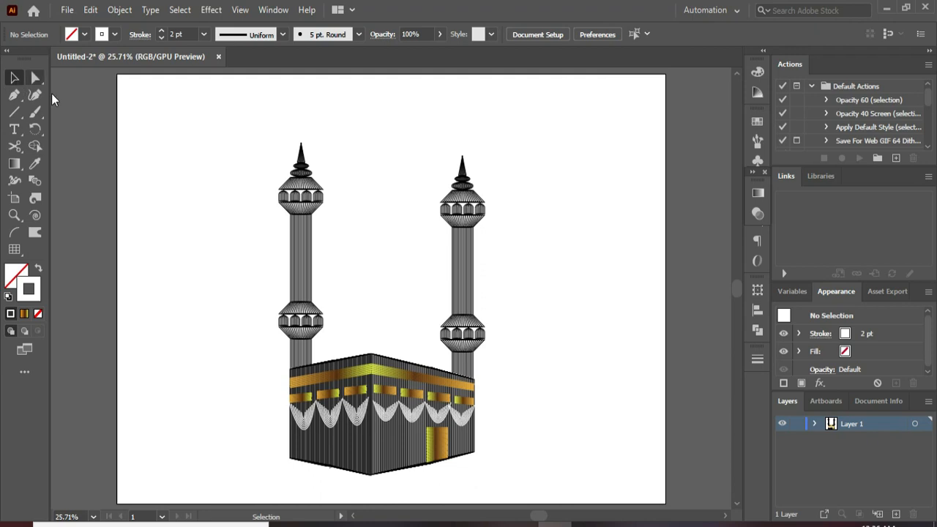
# - Select both towers and scale them down together to about 676 x 739 px overall
pyautogui.moveTo(399, 356); pyautogui.dragTo(516, 462)
pyautogui.click(534, 380)
pyautogui.click(313, 223)
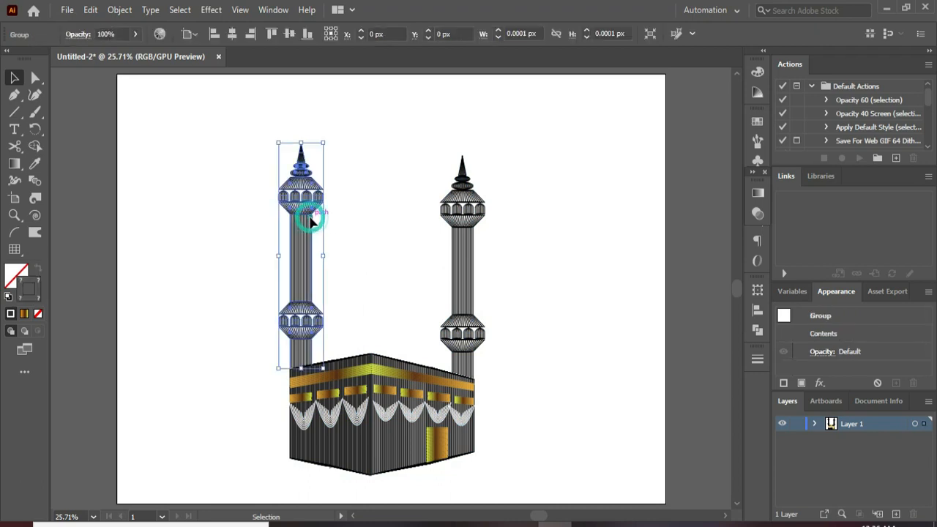
pyautogui.keyDown('shift'); pyautogui.click(464, 234); pyautogui.keyUp('shift')
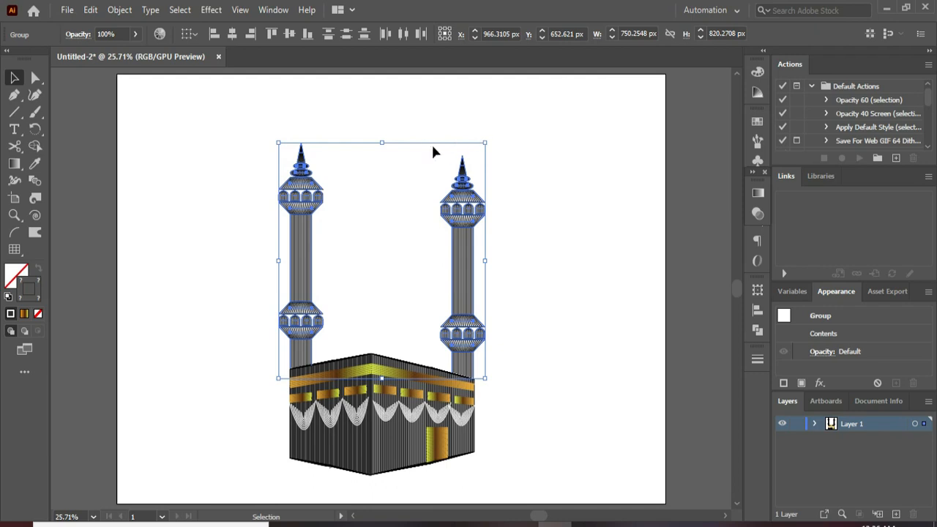
pyautogui.moveTo(485, 143); pyautogui.dragTo(469, 169)
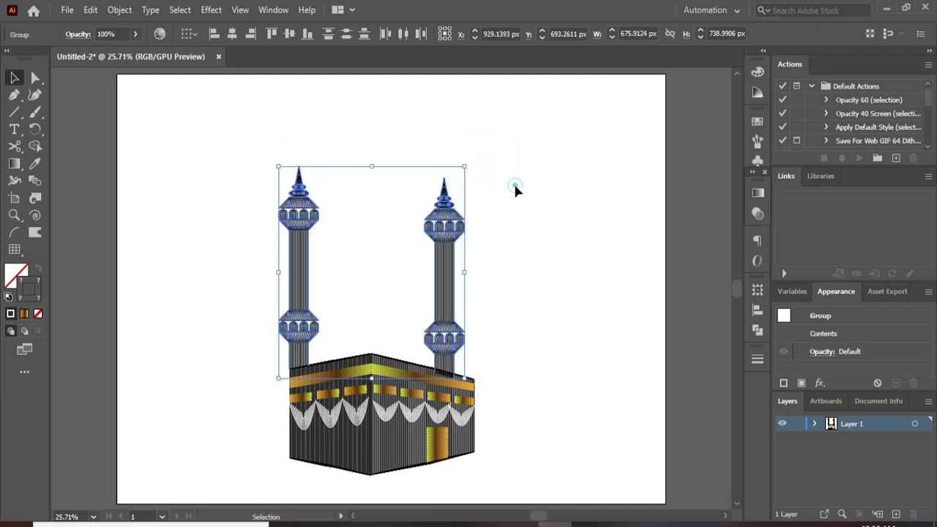
# - Move only the right tower outward to about X 1266 px so its shaft lines up with the box's right outer edge, its base meeting the roofline
pyautogui.click(515, 189)
pyautogui.click(449, 271)
pyautogui.press('Right')
pyautogui.press('Right')
pyautogui.press('Right')
pyautogui.press('Right')
pyautogui.press('Right')
pyautogui.press('Right')
pyautogui.press('Right')
pyautogui.press('Right')
pyautogui.press('Right')
pyautogui.press('Right')
pyautogui.press('Right')
pyautogui.press('Right')
pyautogui.press('Right')
pyautogui.press('Right')
pyautogui.press('Right')
pyautogui.press('Up')
pyautogui.press('Up')
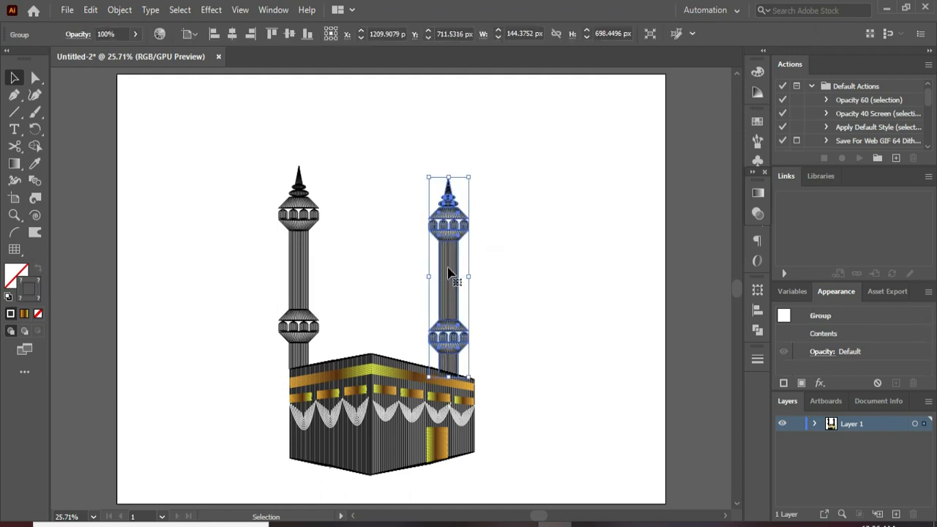
pyautogui.press('Up')
pyautogui.press('Up')
pyautogui.press('Up')
pyautogui.press('Right')
pyautogui.press('Right')
pyautogui.press('Right')
pyautogui.press('Right')
pyautogui.press('Right')
pyautogui.press('Right')
pyautogui.press('Right')
pyautogui.press('Right')
pyautogui.press('Right')
pyautogui.press('Right')
pyautogui.press('Right')
pyautogui.press('Right')
pyautogui.press('Right')
pyautogui.press('Right')
pyautogui.press('Right')
pyautogui.press('Right')
pyautogui.press('Right')
pyautogui.press('Right')
pyautogui.press('Right')
pyautogui.press('Right')
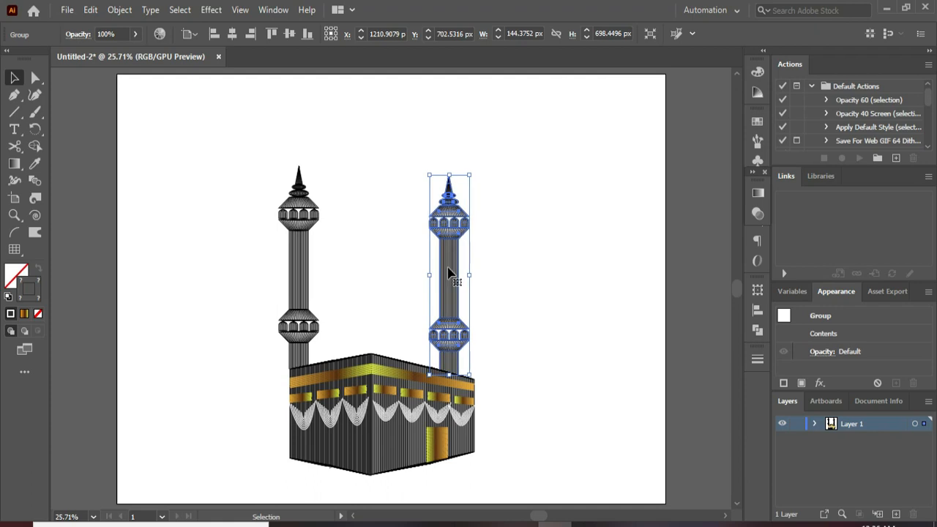
pyautogui.press('Right')
pyautogui.press('Right')
pyautogui.press('Right')
pyautogui.press('Right')
pyautogui.press('Right')
pyautogui.press('Right')
pyautogui.press('Right')
pyautogui.press('Right')
pyautogui.press('Right')
pyautogui.press('Right')
pyautogui.press('Right')
pyautogui.press('Right')
pyautogui.press('Right')
pyautogui.press('Right')
pyautogui.press('Right')
pyautogui.press('Right')
pyautogui.press('Right')
pyautogui.press('Right')
pyautogui.press('Right')
pyautogui.press('Right')
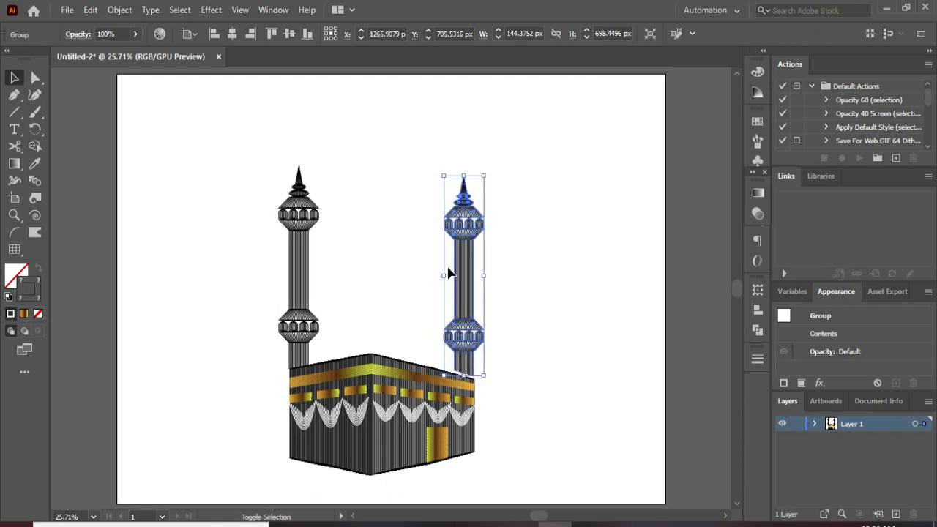
pyautogui.hotkey('shift', 'Down')
pyautogui.click(501, 293)
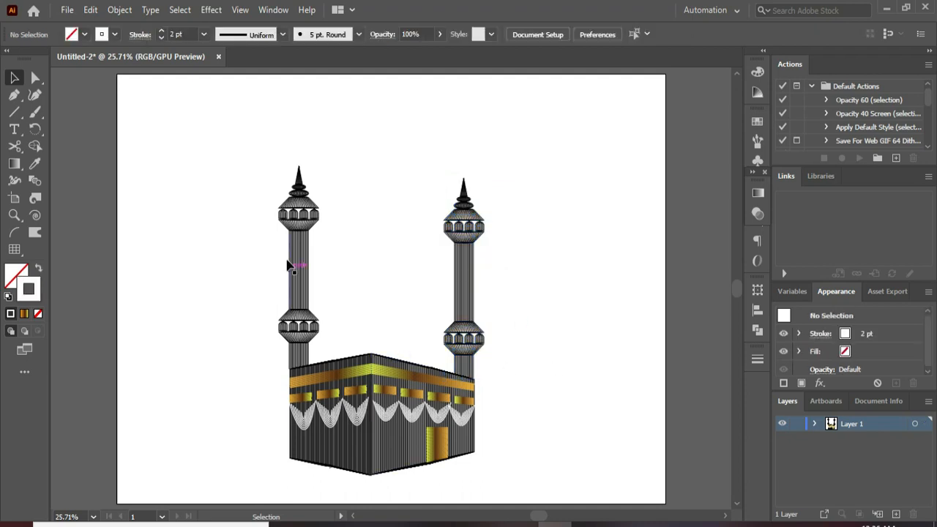
# - Group both towers and the decorated box into one object
pyautogui.moveTo(257, 169); pyautogui.dragTo(524, 477)
pyautogui.hotkey('ctrl', 'g')
pyautogui.press('v')
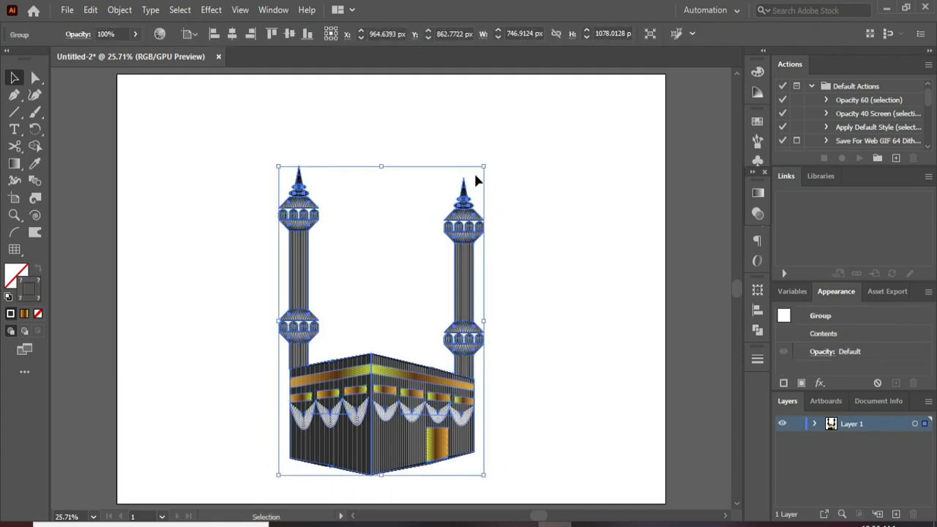
# - Enlarge the grouped artwork proportionally to about 984 x 1420 px so it nearly fills the artboard's height
pyautogui.moveTo(485, 169); pyautogui.dragTo(585, 93)
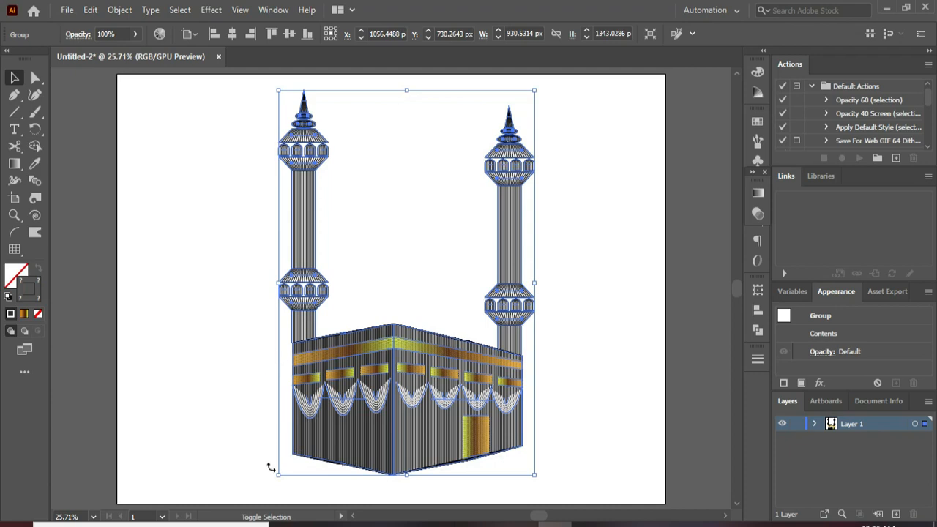
pyautogui.moveTo(279, 472); pyautogui.dragTo(248, 500)
pyautogui.click(617, 337)
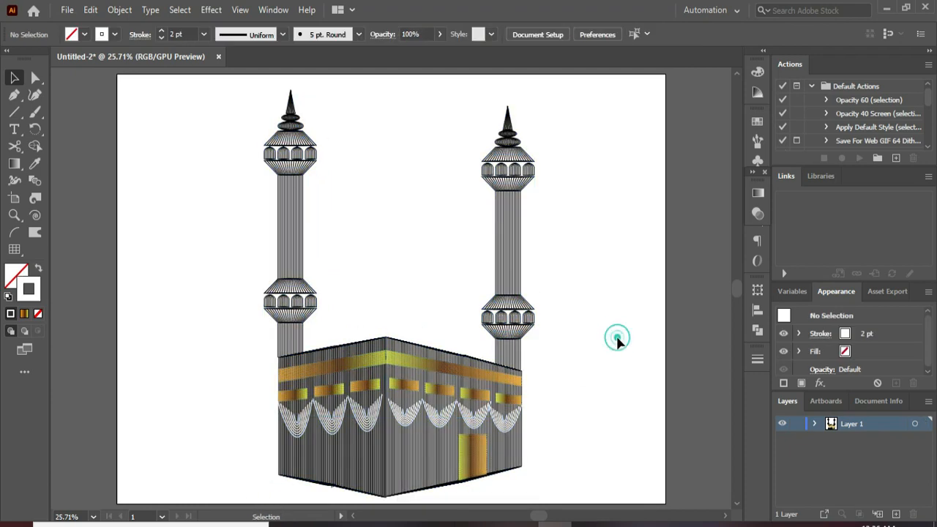
# - Center the grouped artwork horizontally on the artboard and deselect it
pyautogui.click(416, 395)
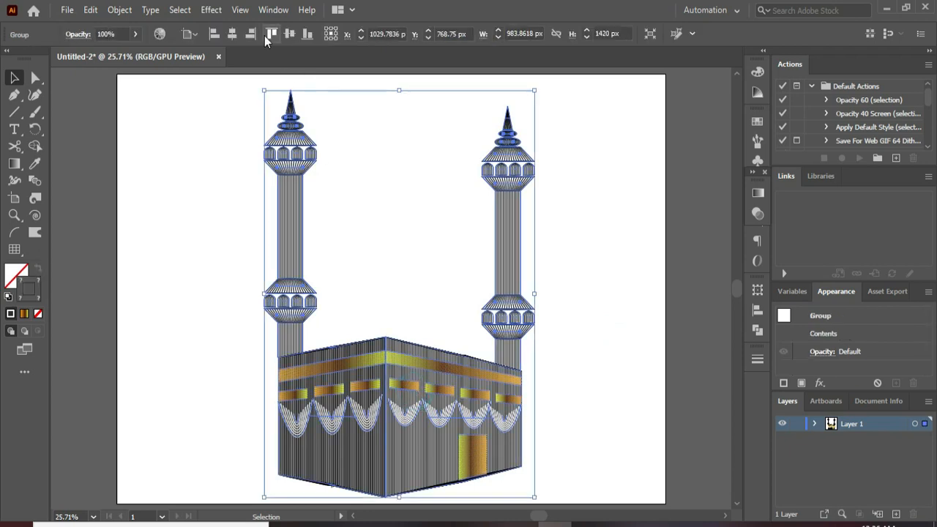
pyautogui.click(234, 34)
pyautogui.click(648, 221)
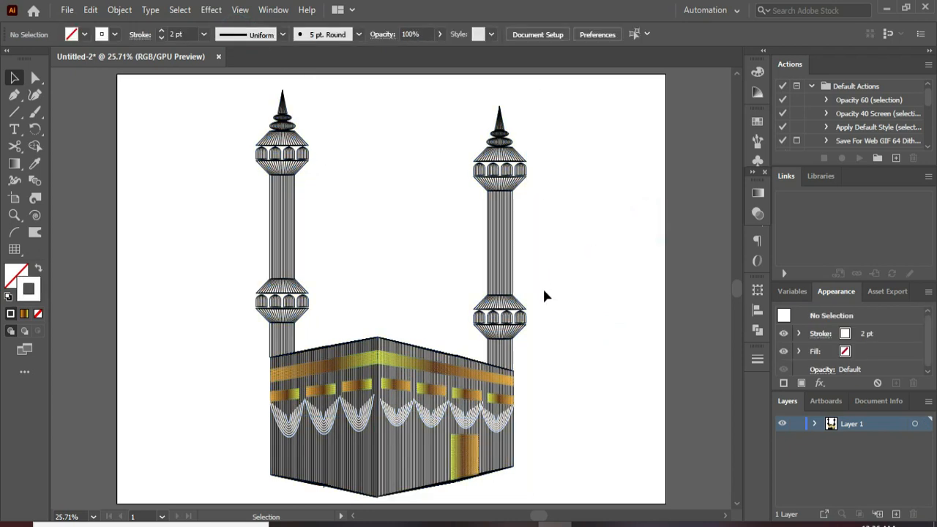